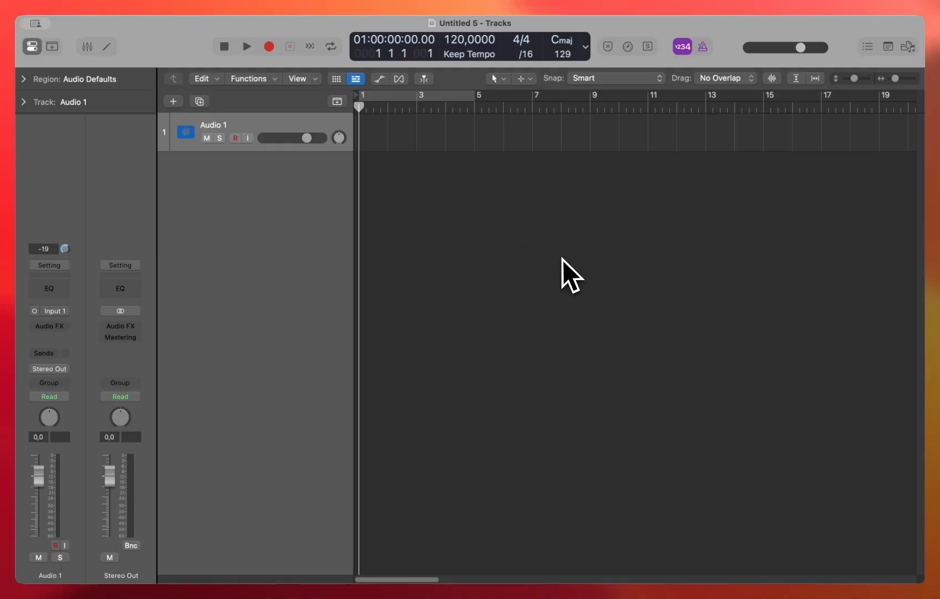
# Step: Import the Sevilla audio stems onto new tracks starting at bar 1 and set the project tempo to 122
pyautogui.moveTo(379, 172)
pyautogui.mouseDown()
pyautogui.moveTo(361, 170)
pyautogui.moveTo(370, 170)
pyautogui.moveTo(362, 169)
pyautogui.moveTo(374, 152)
pyautogui.moveTo(363, 143)
pyautogui.moveTo(362, 173)
pyautogui.mouseUp()
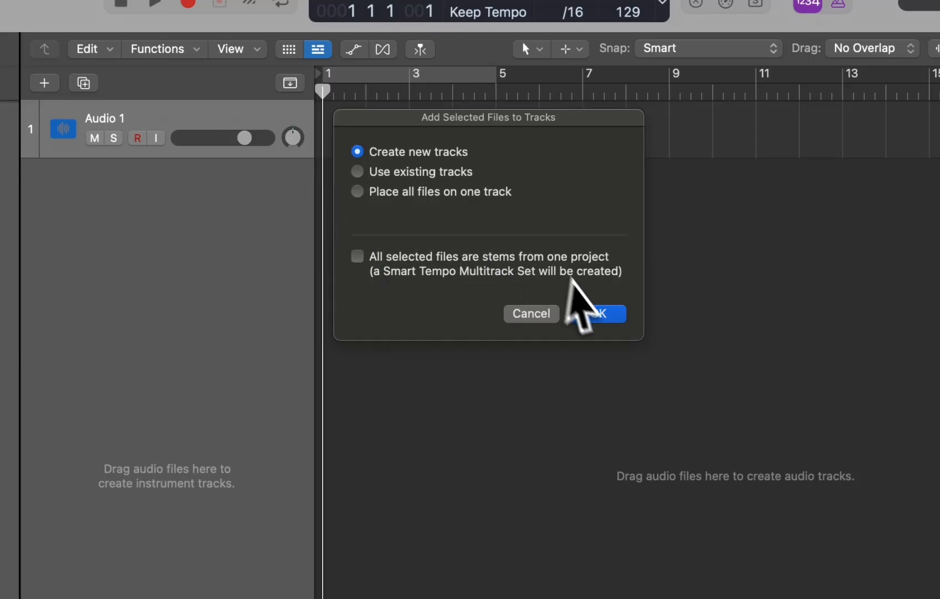
pyautogui.click(598, 314)
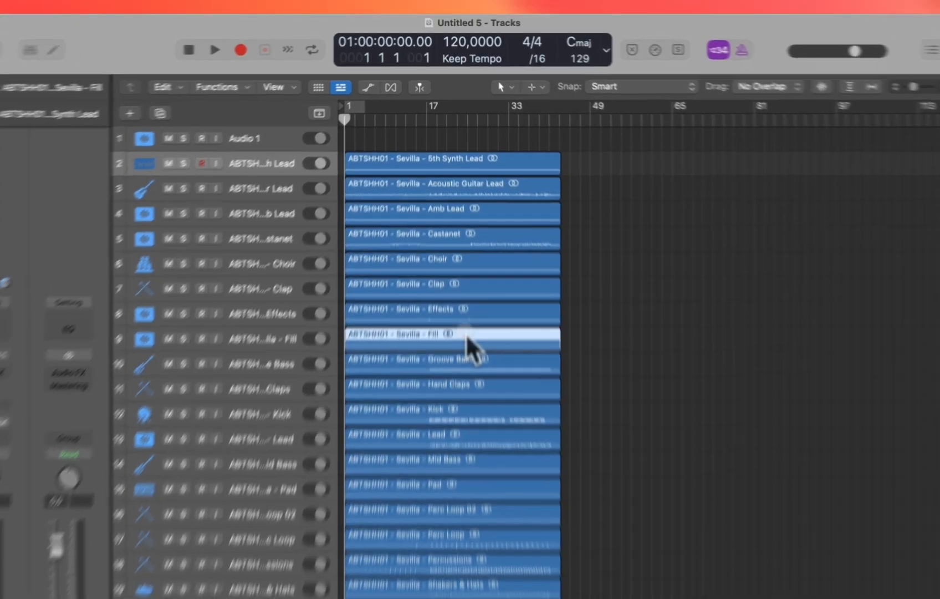
pyautogui.hscroll(-5, 465, 426)
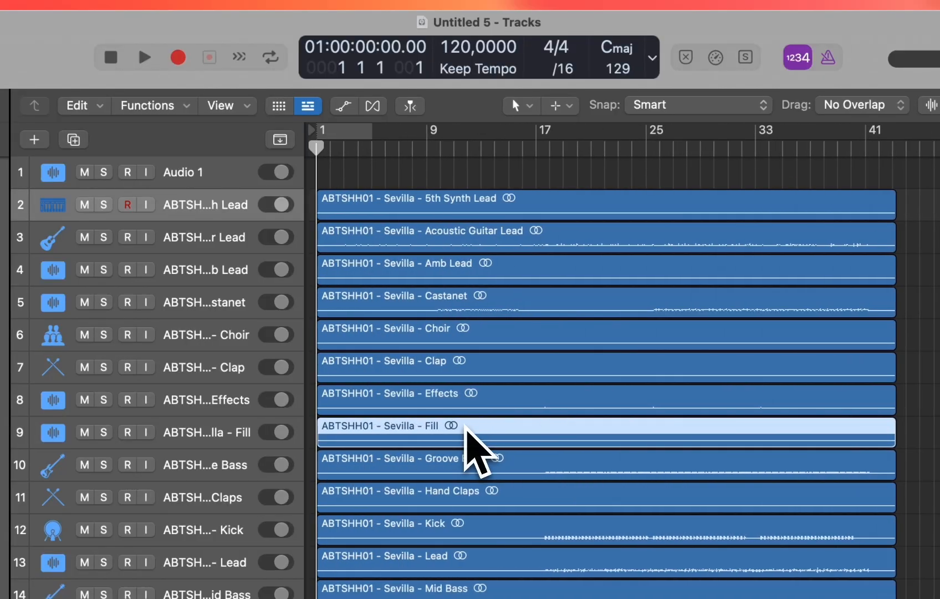
pyautogui.moveTo(466, 47); pyautogui.dragTo(463, 36)
pyautogui.scroll(-3, 413, 256)
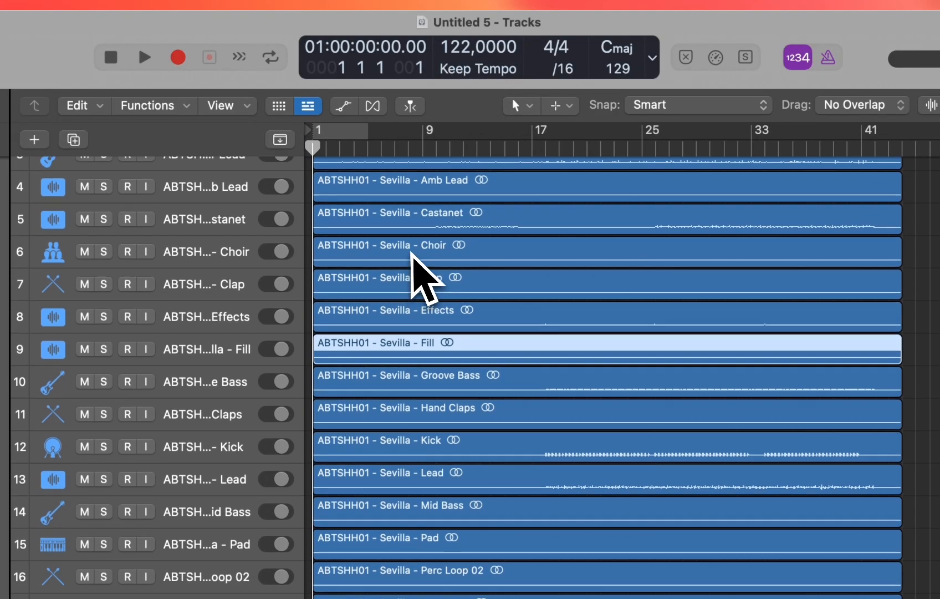
# Step: Play the imported stems from the start, jump to around bar 16 while reviewing the tracks, and stop playback
pyautogui.press('space')
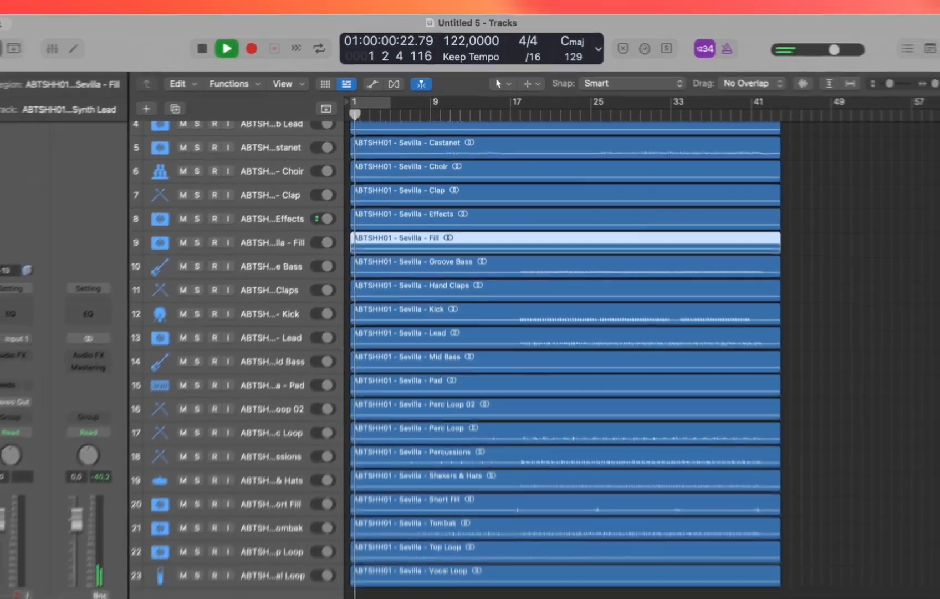
pyautogui.scroll(3, 468, 279)
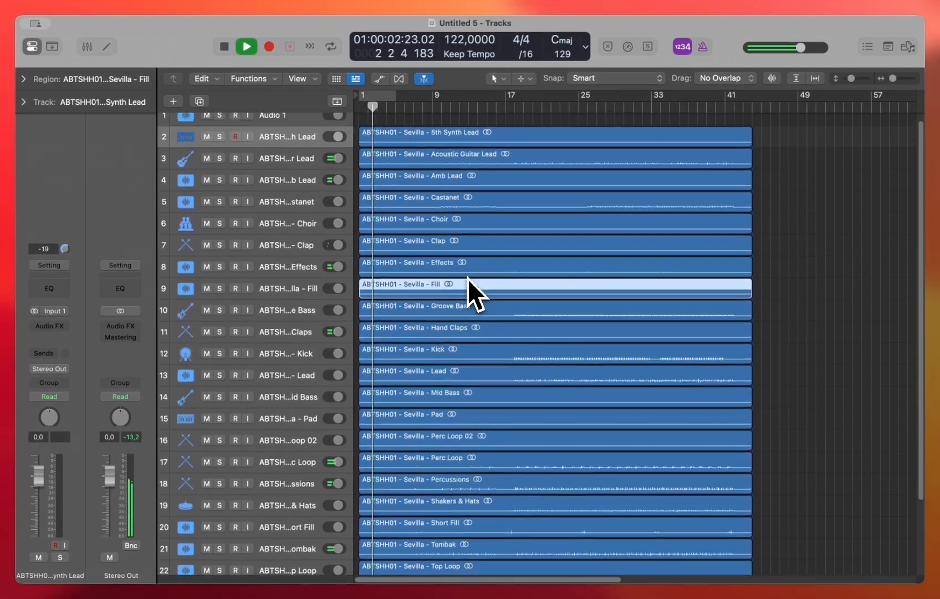
pyautogui.scroll(-3, 468, 287)
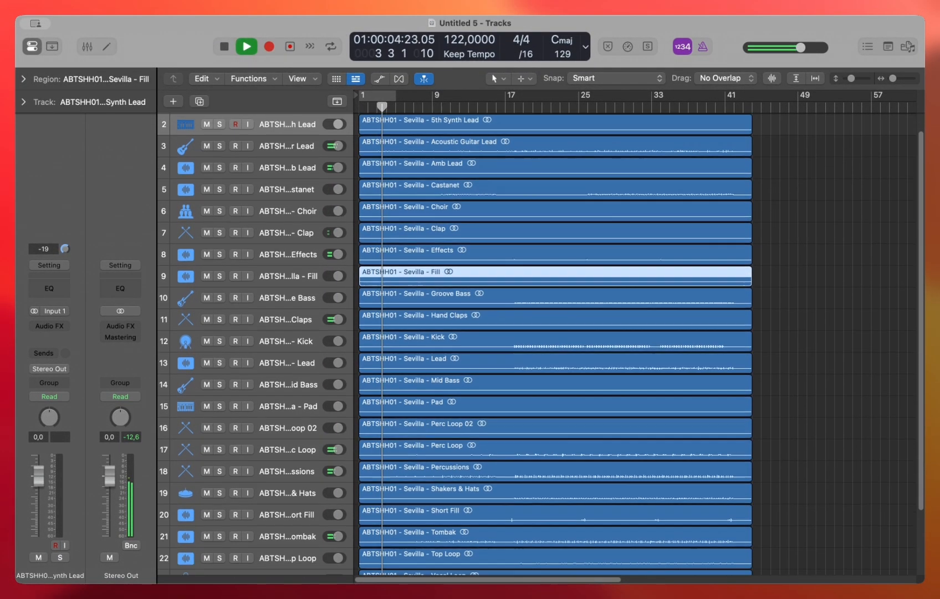
pyautogui.scroll(3, 469, 287)
pyautogui.scroll(-1, 475, 252)
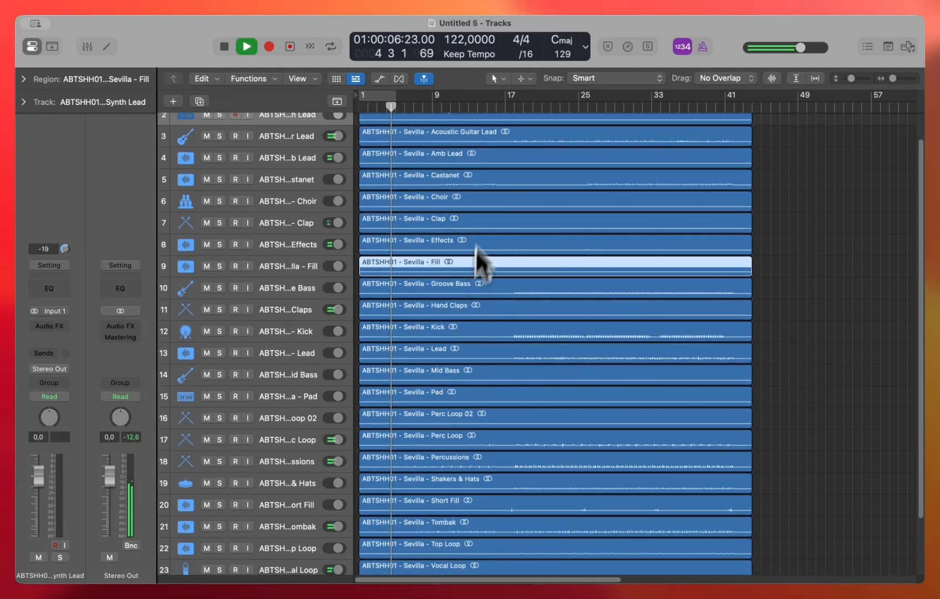
pyautogui.click(496, 106)
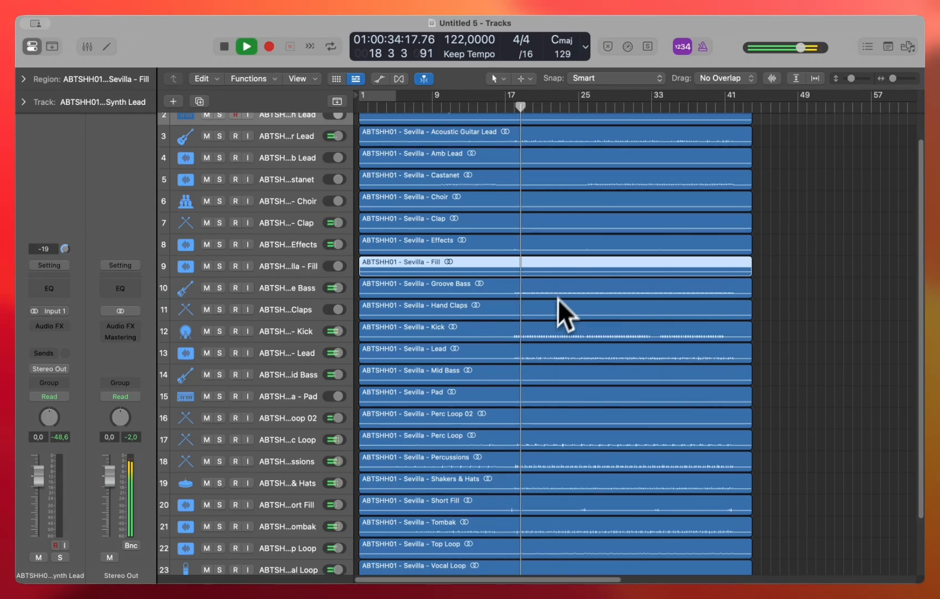
pyautogui.scroll(1, 570, 268)
pyautogui.scroll(-3, 570, 268)
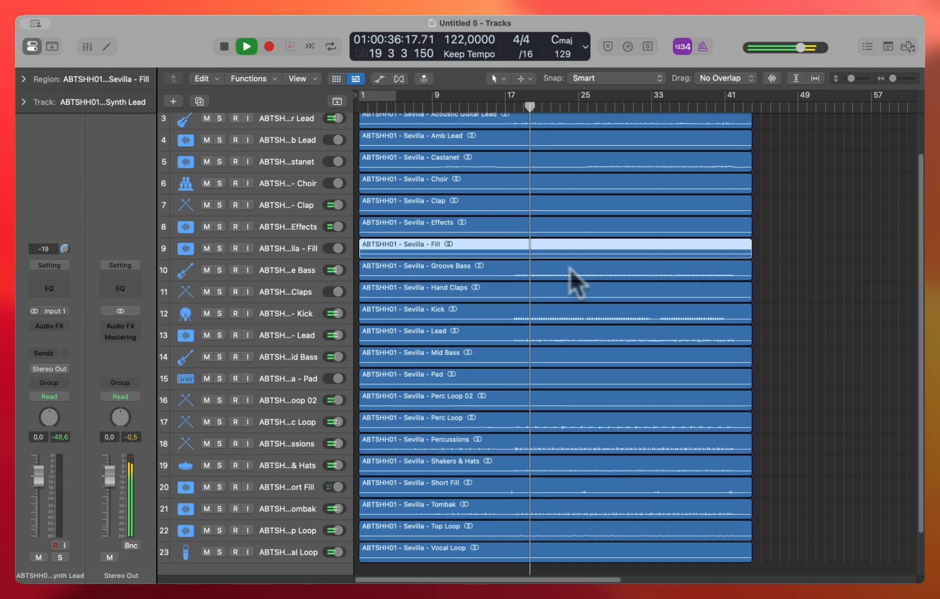
pyautogui.scroll(3, 570, 268)
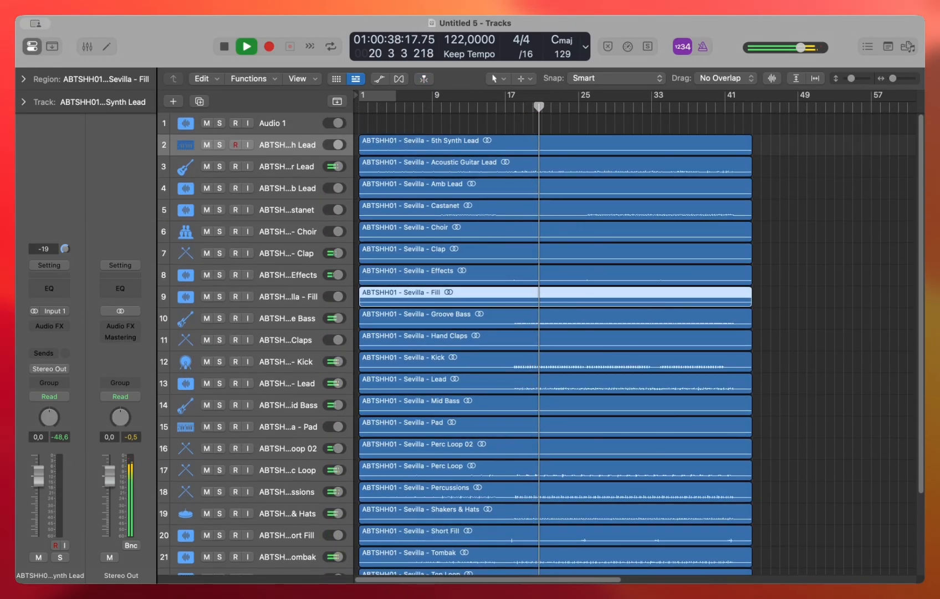
pyautogui.press('space')
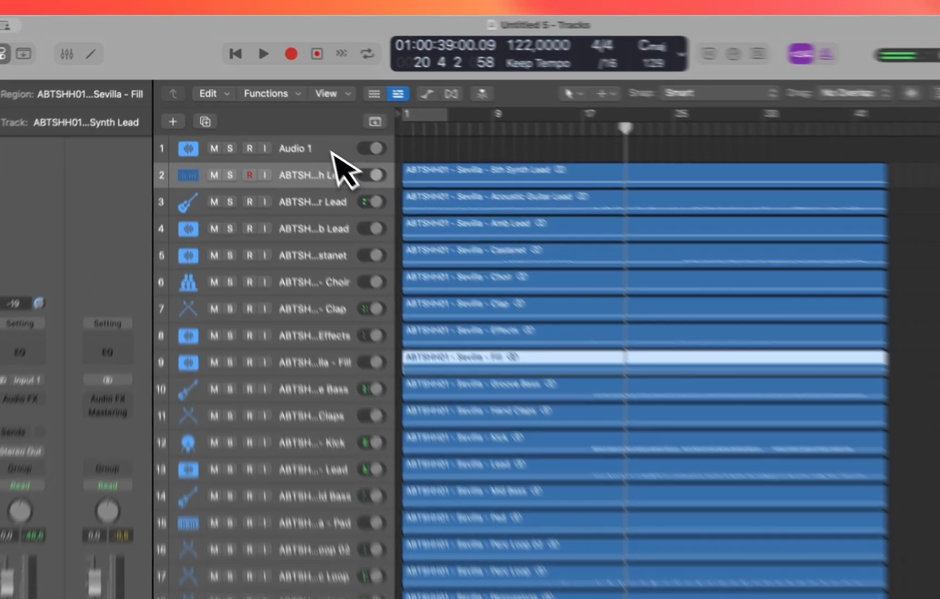
# Step: Delete the empty Audio 1 track above the imported stems
pyautogui.click(298, 123)
pyautogui.press('super+BackSpace')
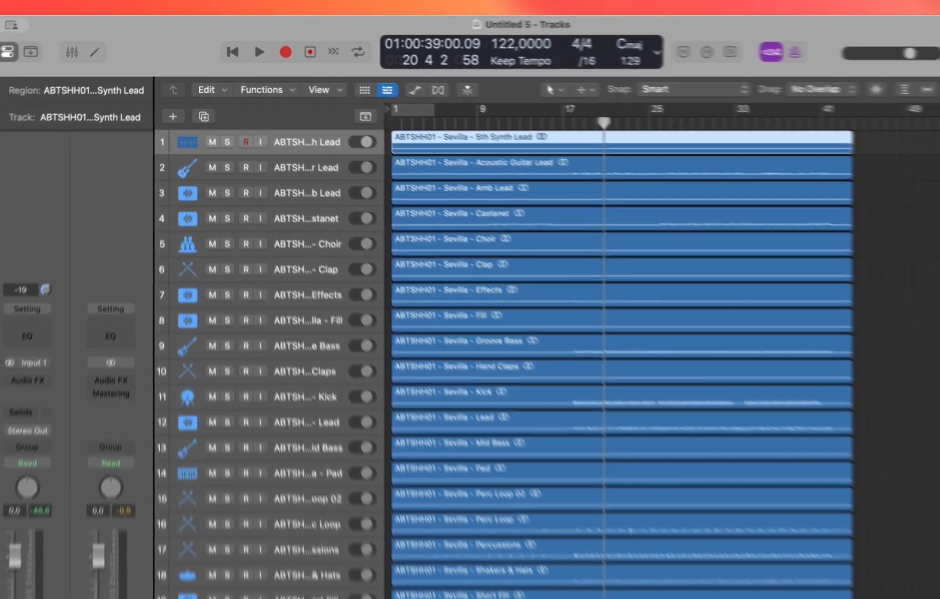
pyautogui.scroll(-4, 308, 222)
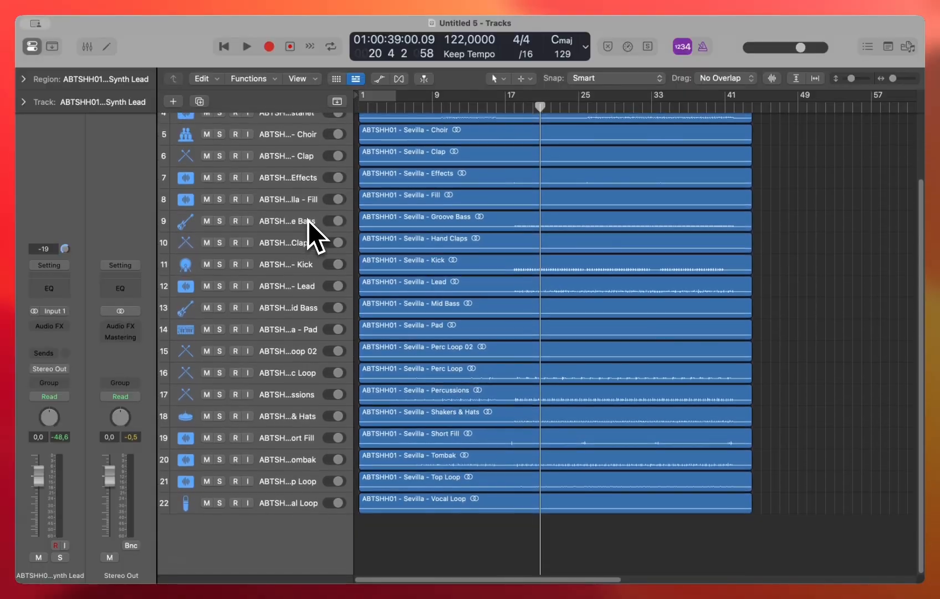
pyautogui.scroll(4, 308, 221)
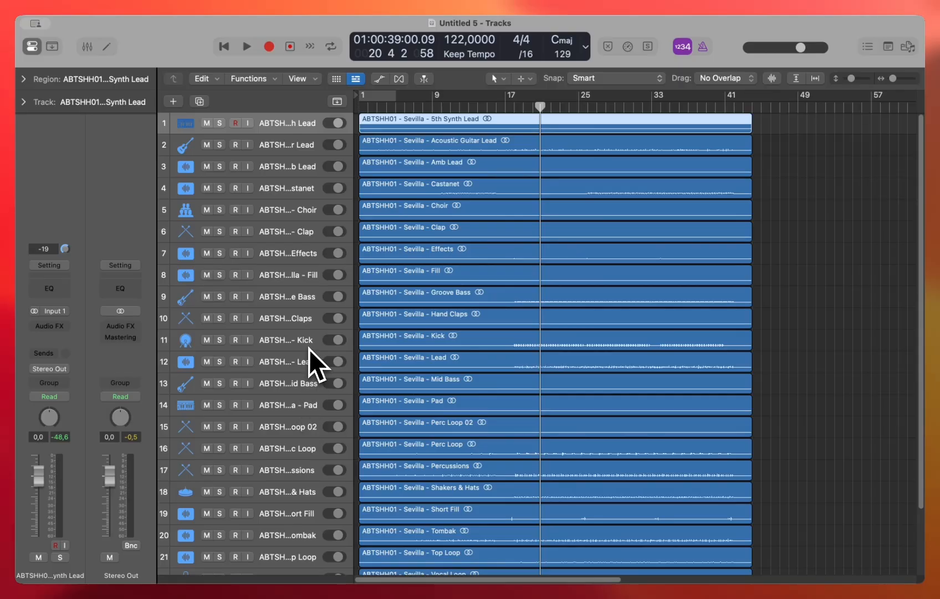
# Step: Rename tracks 1 to 3 as LD 1, GUITAR and AMB LEAD
pyautogui.click(486, 342)
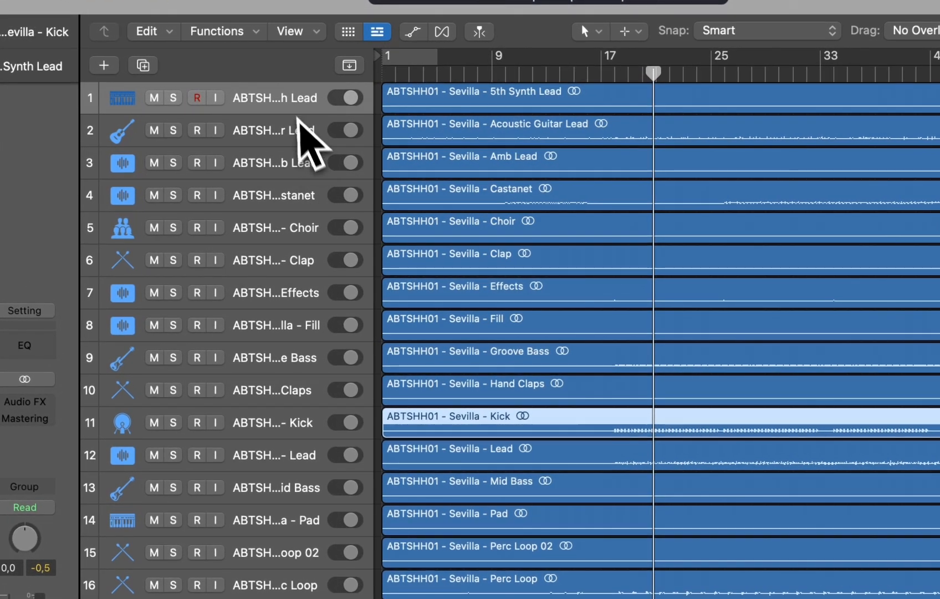
pyautogui.doubleClick(292, 111)
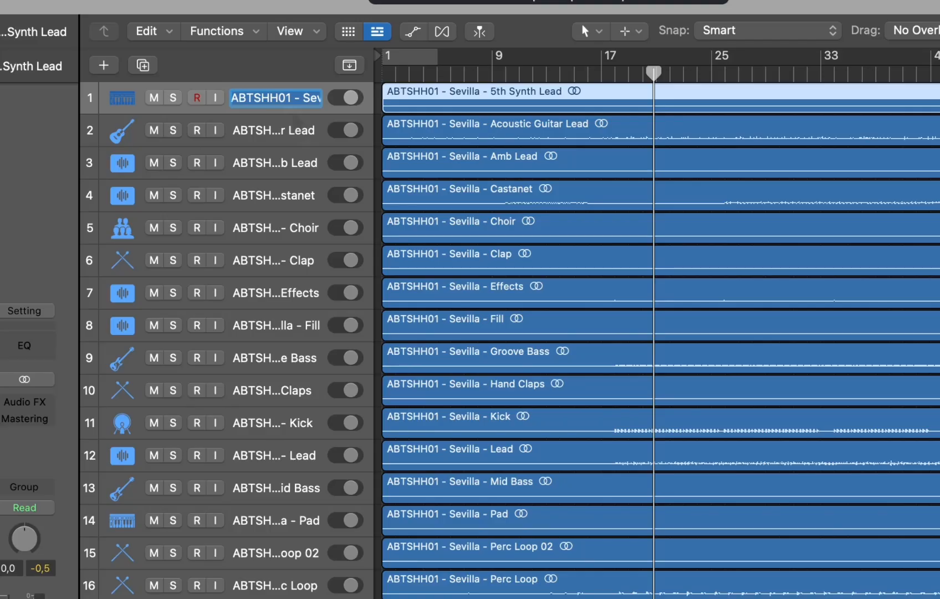
pyautogui.press('capslock')
pyautogui.write('LD 1')
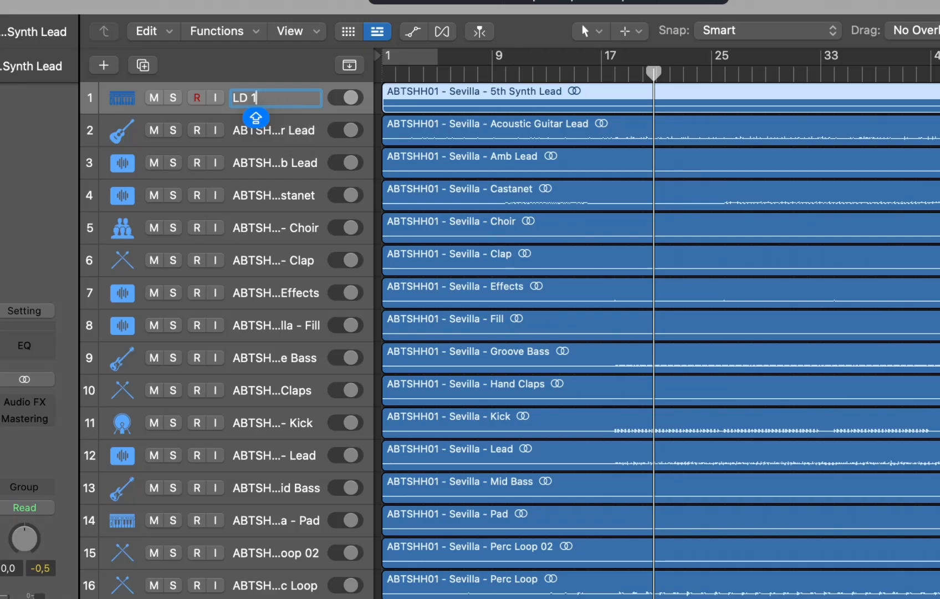
pyautogui.press('Tab')
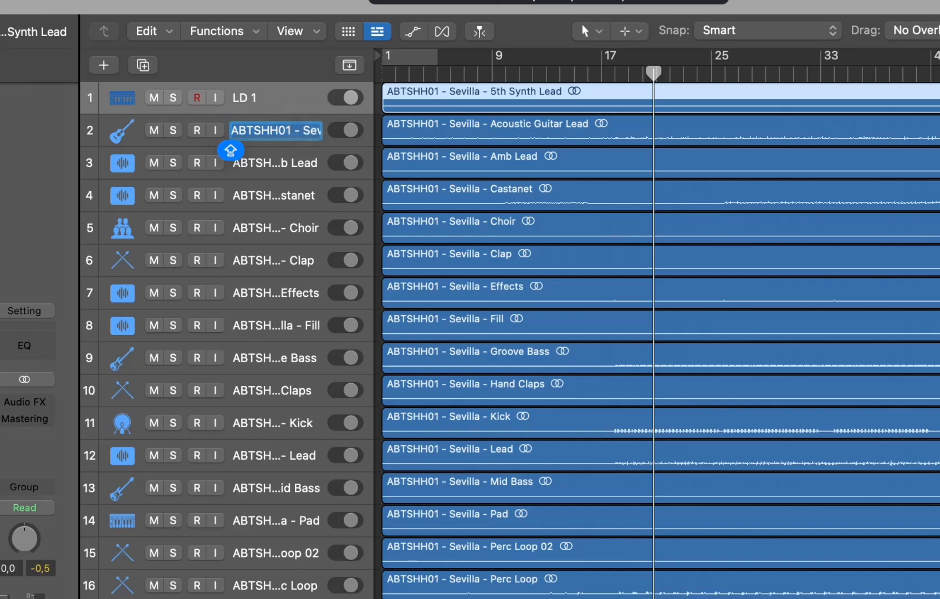
pyautogui.write('GUITAR')
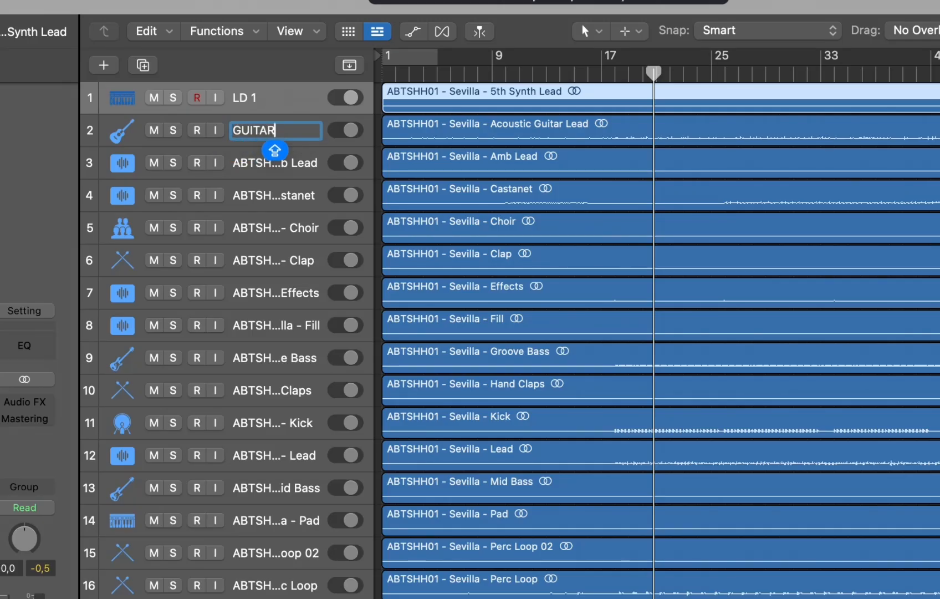
pyautogui.press('Tab')
pyautogui.write('AMB LEAD')
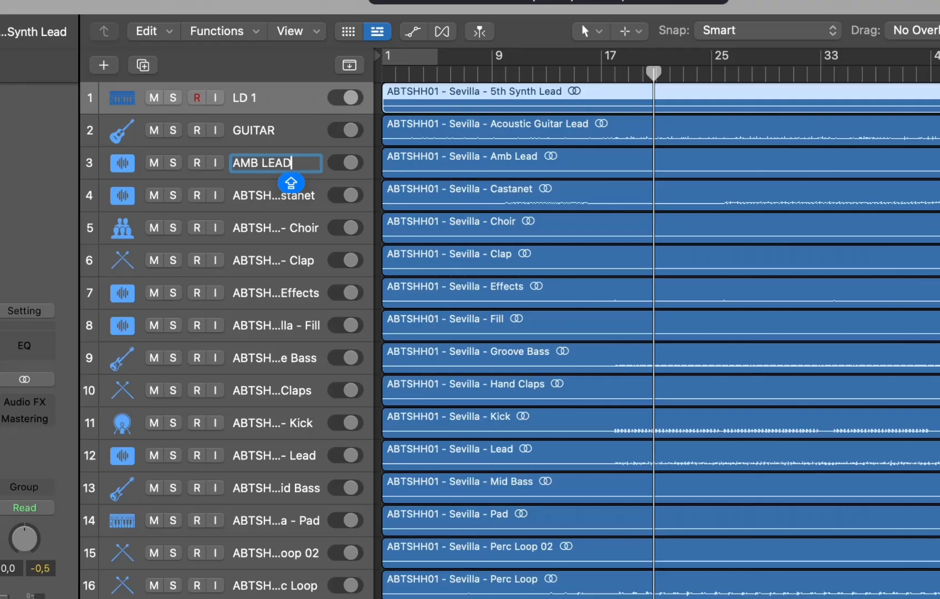
pyautogui.press('Tab')
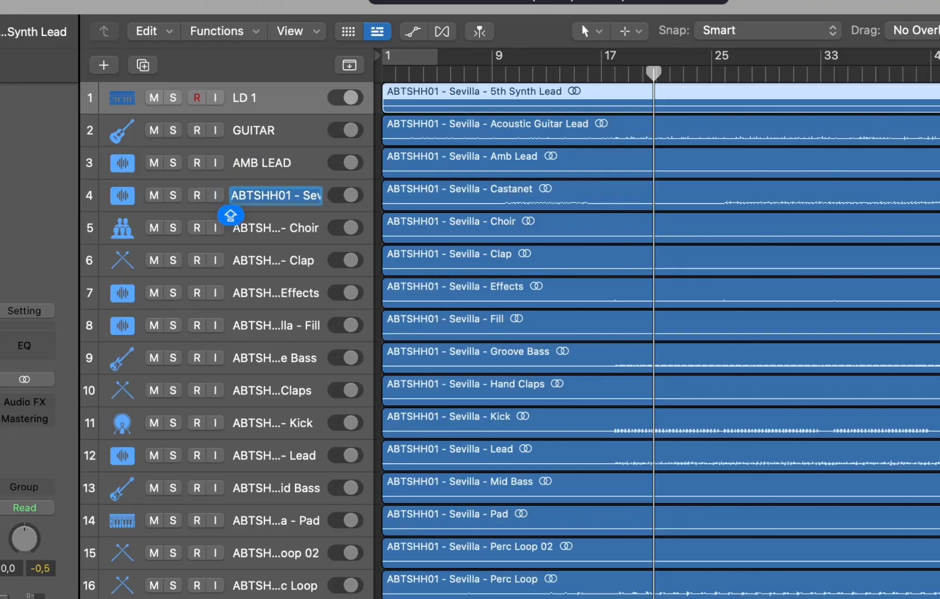
# Step: Rename tracks 4 to 6 as CASTANET, CHOIR and CLAP
pyautogui.write('CASTANET')
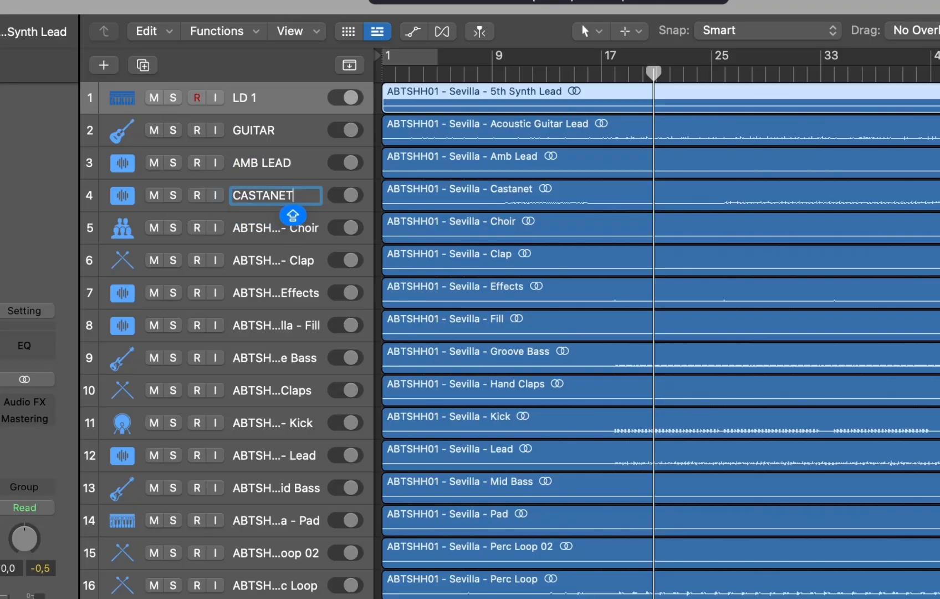
pyautogui.press('Tab')
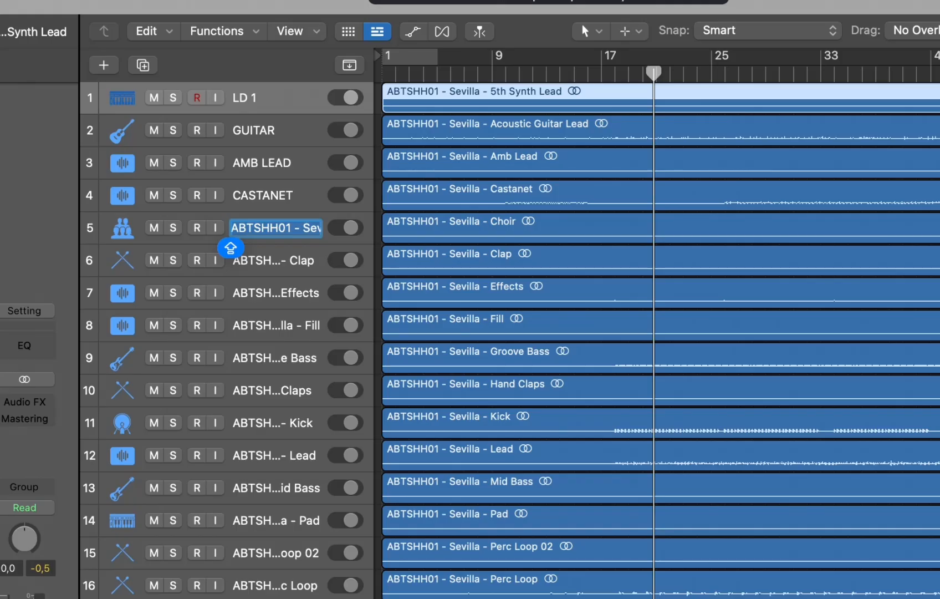
pyautogui.write('CHOIR')
pyautogui.press('Tab')
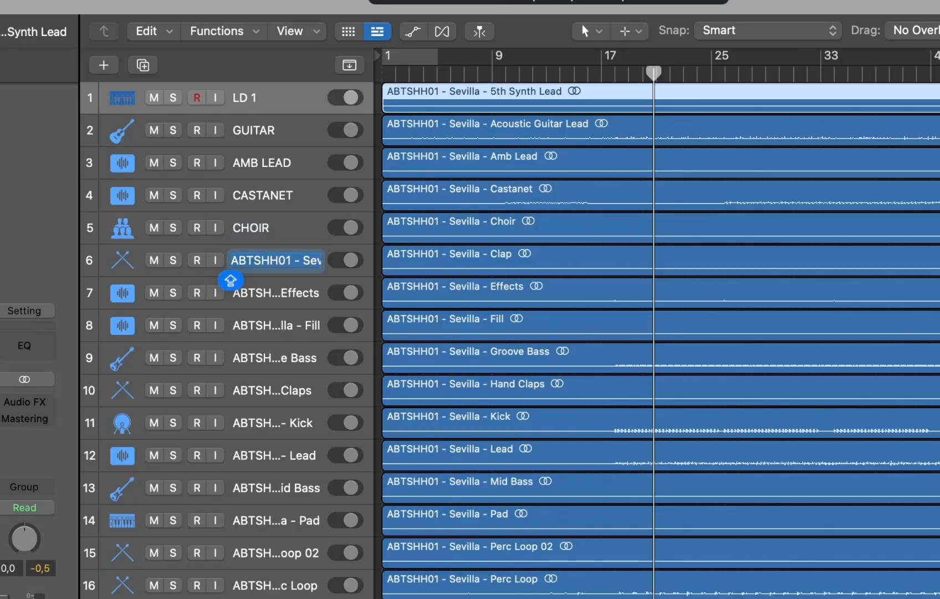
pyautogui.write('CLAP')
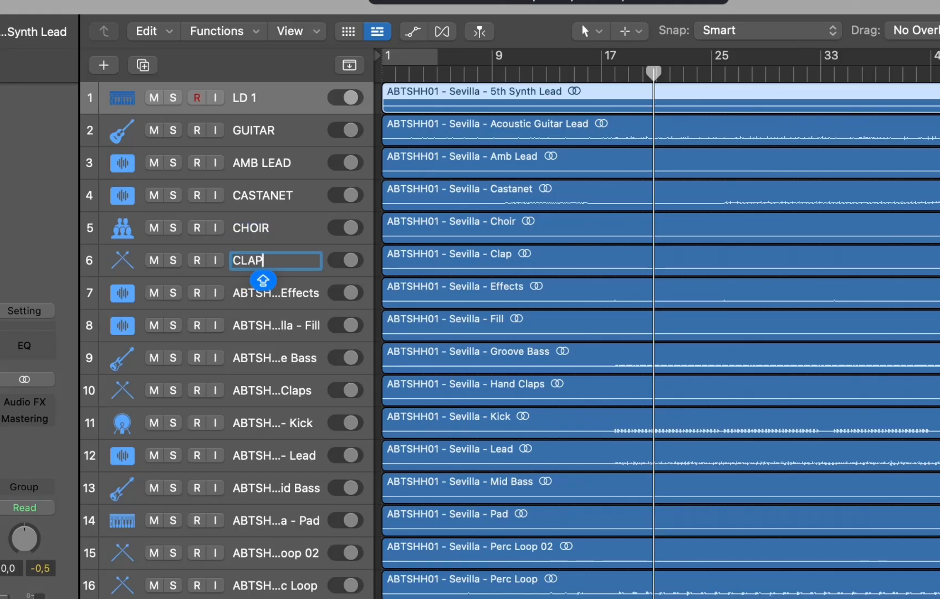
pyautogui.press('BackSpace')
pyautogui.press('BackSpace')
pyautogui.press('Tab')
# Step: Rename tracks 7 to 9 as EFFECTS, FILL and GROOVE BASS
pyautogui.write('EFFECTS')
pyautogui.press('Tab')
pyautogui.write('FILL')
pyautogui.press('Tab')
pyautogui.write('GROOVE BASS')
pyautogui.press('Tab')
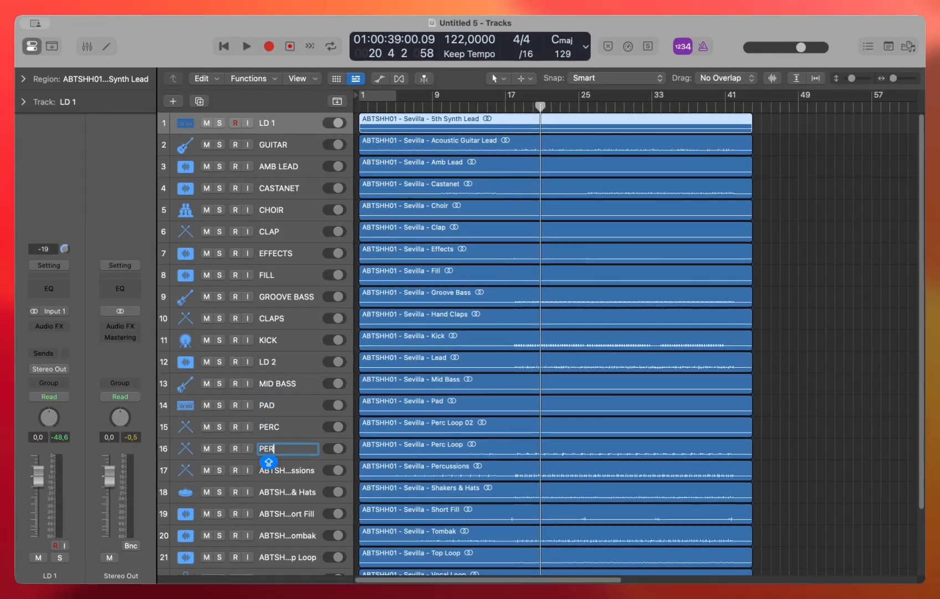
# Step: Rename tracks 16 to 22 as PERC 2, PERC 3, SHK & HATS, FILL 2, TOMBAK, TOP LOOP and VOX
pyautogui.write('C 2')
pyautogui.press('Tab')
pyautogui.write('PERC 3')
pyautogui.press('Tab')
pyautogui.write('SHK & HATS')
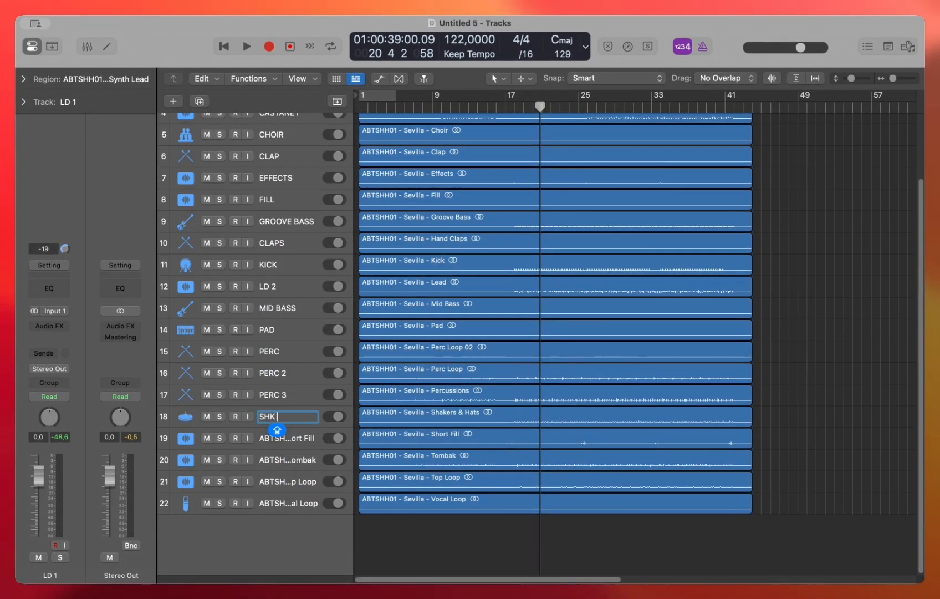
pyautogui.press('Tab')
pyautogui.write('FILL 2\tTOMBAK\tTOP LOOP\tVOX')
pyautogui.scroll(3, 487, 409)
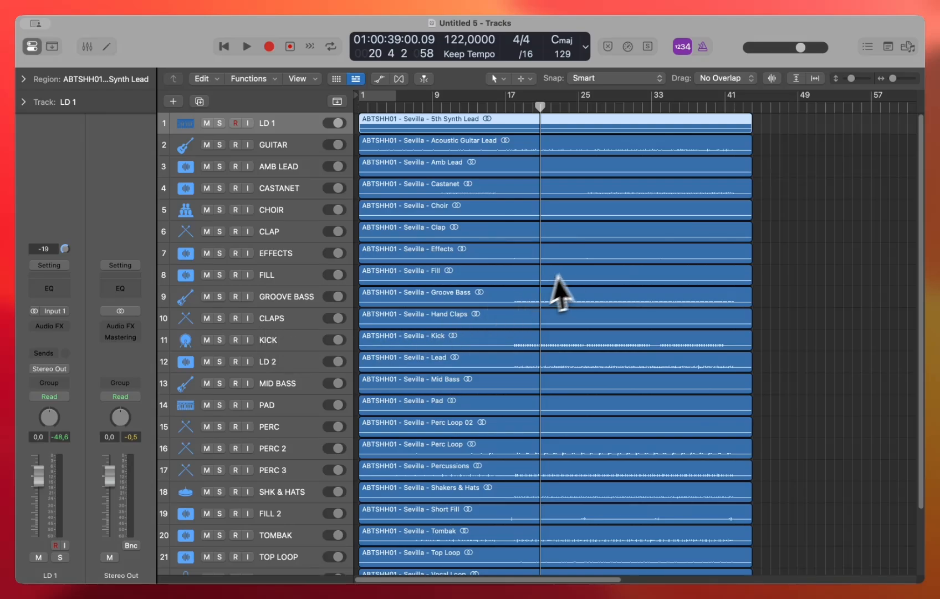
# Step: Select all the audio regions and name them after their tracks
pyautogui.press('super+Up')
pyautogui.moveTo(771, 125); pyautogui.dragTo(395, 538)
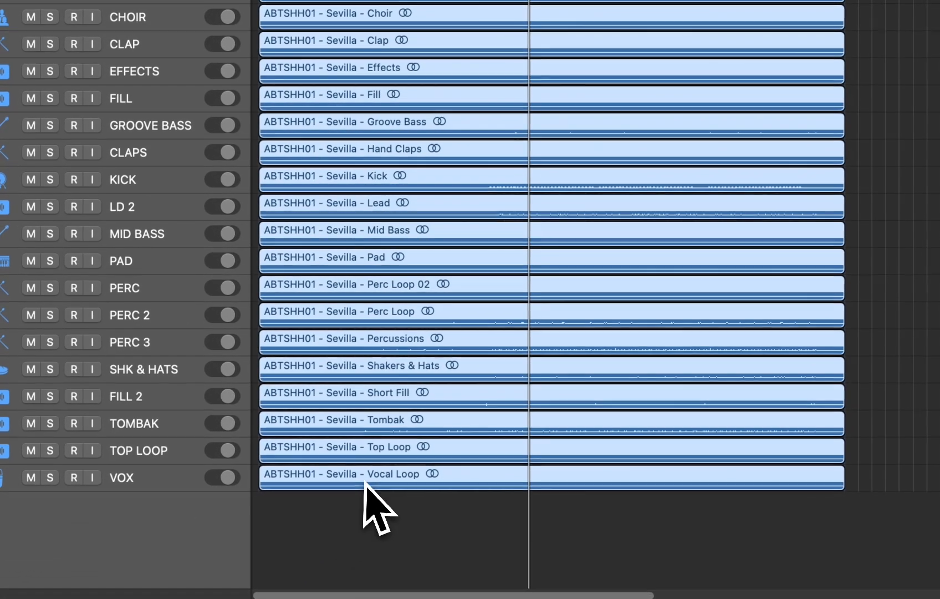
pyautogui.rightClick(365, 482)
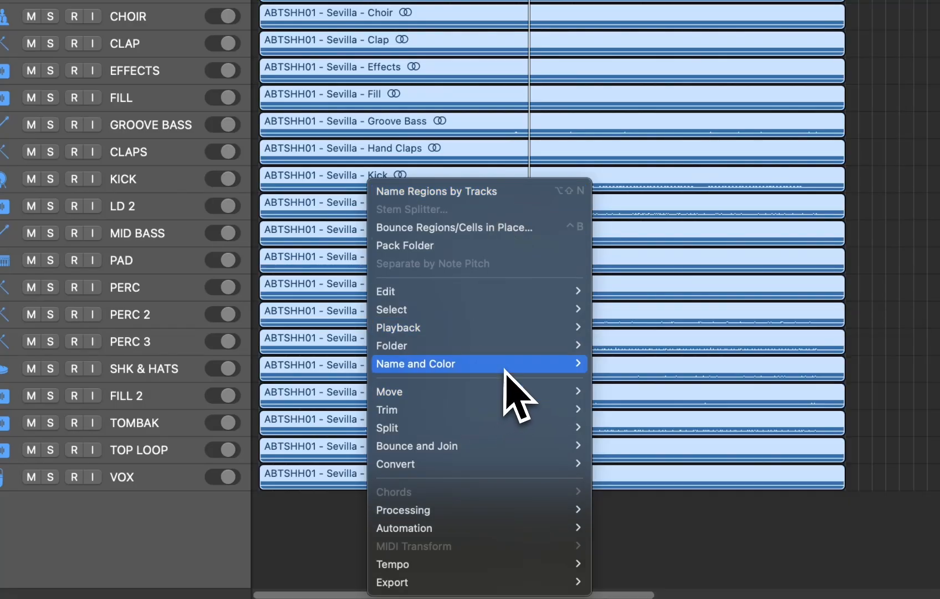
pyautogui.moveTo(511, 366)
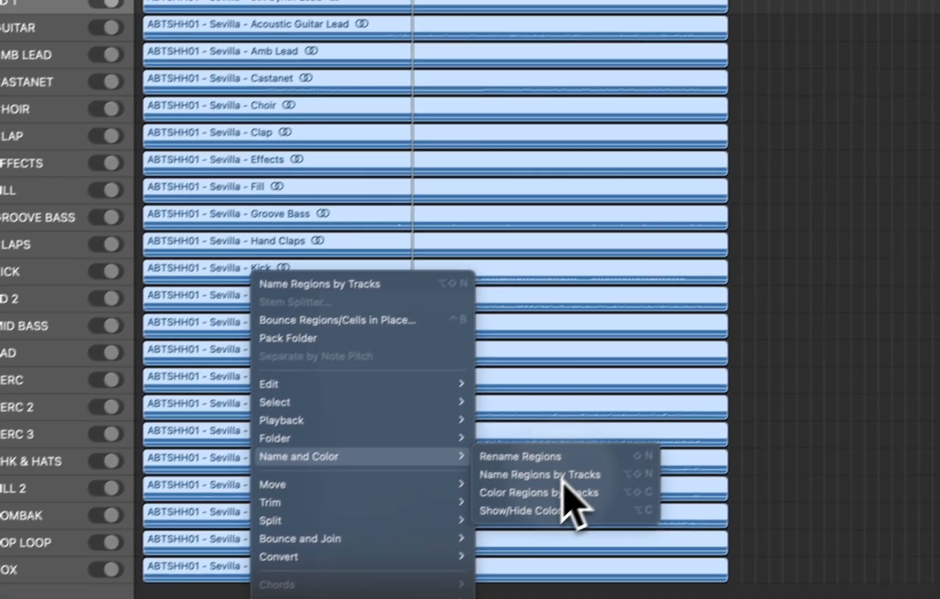
pyautogui.click(673, 383)
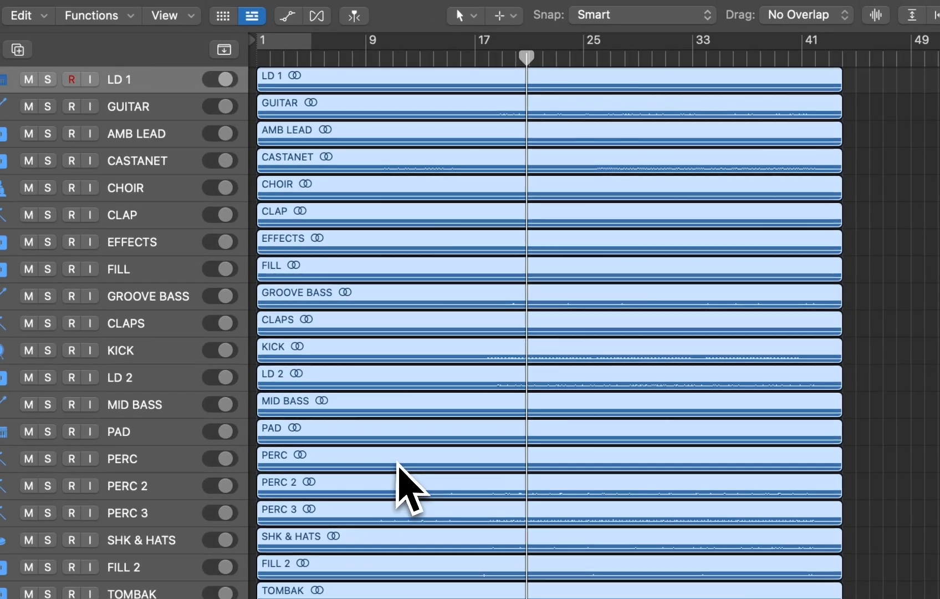
# Step: Move the KICK track to the first position in the track list, above LD 1
pyautogui.scroll(-5, 389, 457)
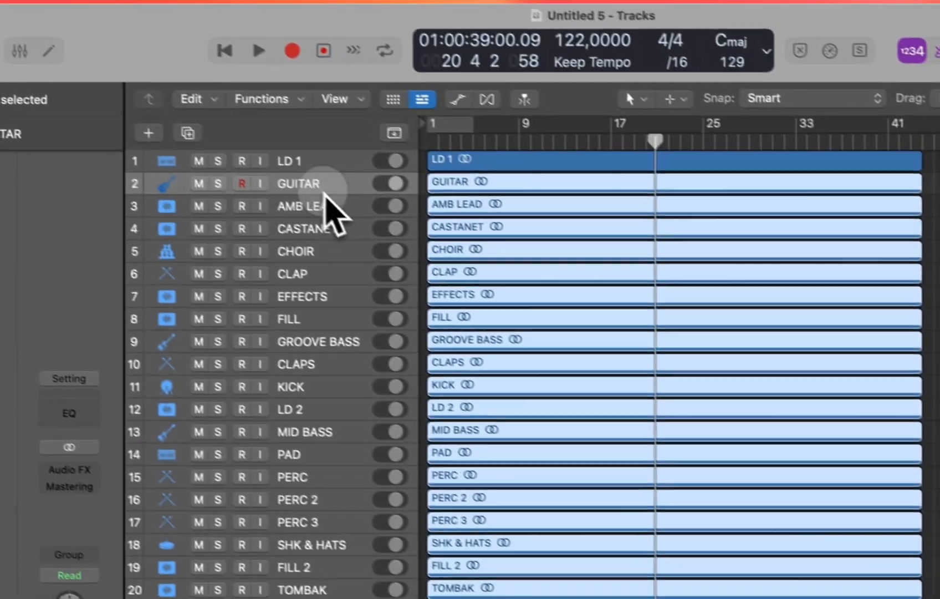
pyautogui.click(171, 113)
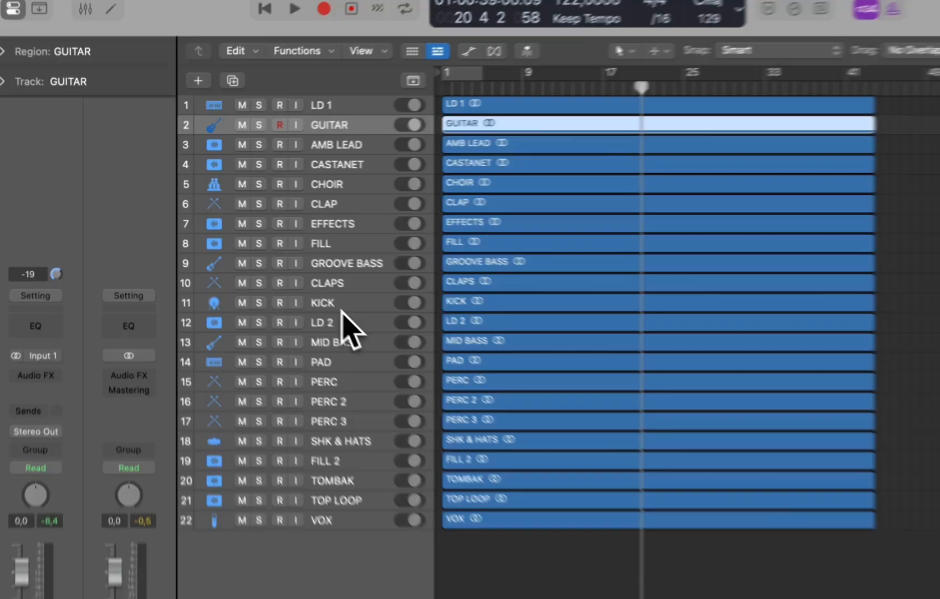
pyautogui.click(285, 270)
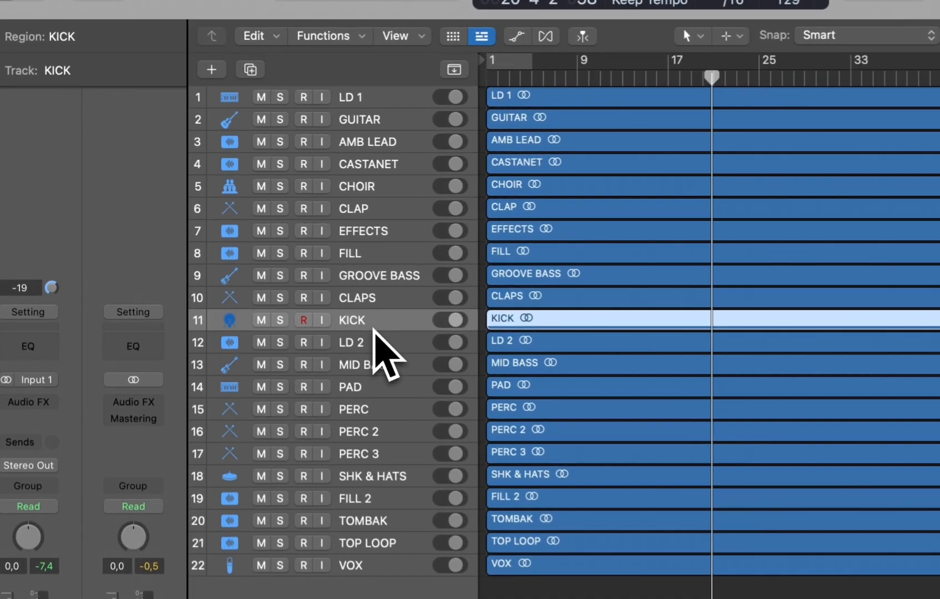
pyautogui.moveTo(297, 272); pyautogui.dragTo(297, 181)
pyautogui.moveTo(410, 210); pyautogui.dragTo(388, 88)
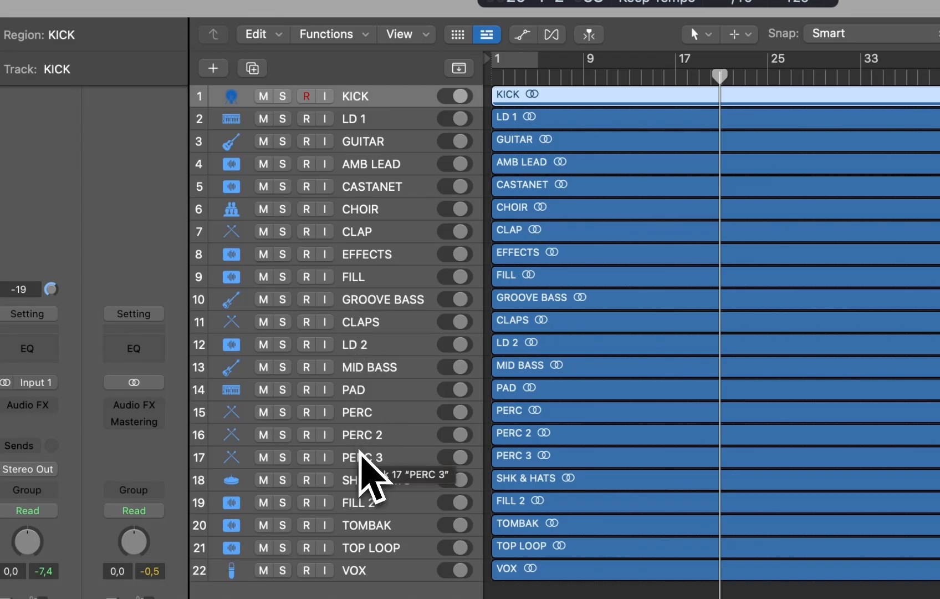
# Step: Move the CLAP and CLAPS tracks directly below KICK and rename the CLAPS track as CLAP2
pyautogui.moveTo(390, 235); pyautogui.dragTo(372, 116)
pyautogui.click(370, 143)
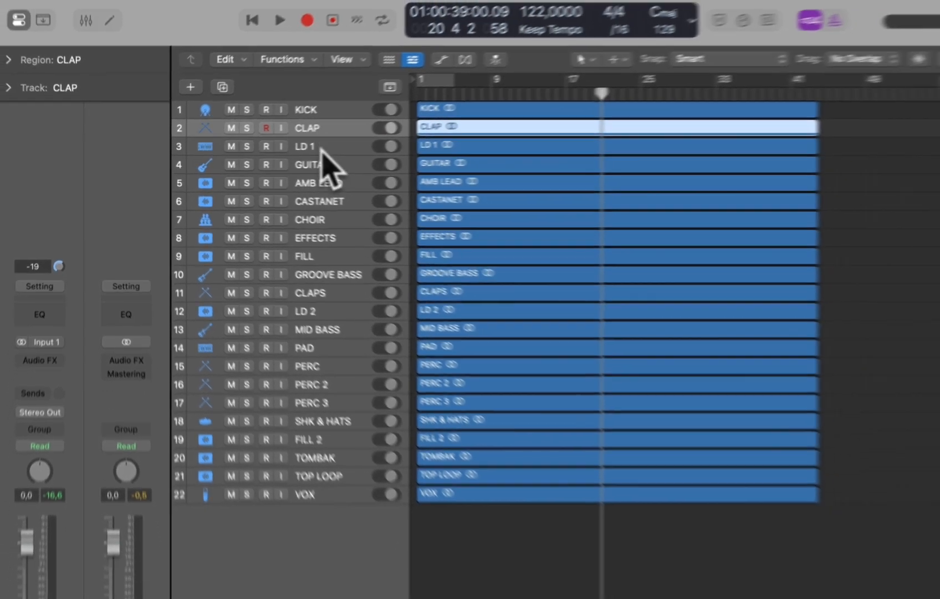
pyautogui.moveTo(383, 322); pyautogui.dragTo(385, 139)
pyautogui.doubleClick(365, 142)
pyautogui.write('CLAP2')
pyautogui.press('Return')
# Step: Move the FILL track below CLAP2 and place PERC, PERC 2 and PERC 3 between CLAP2 and FILL
pyautogui.moveTo(370, 299); pyautogui.dragTo(370, 161)
pyautogui.click(285, 330)
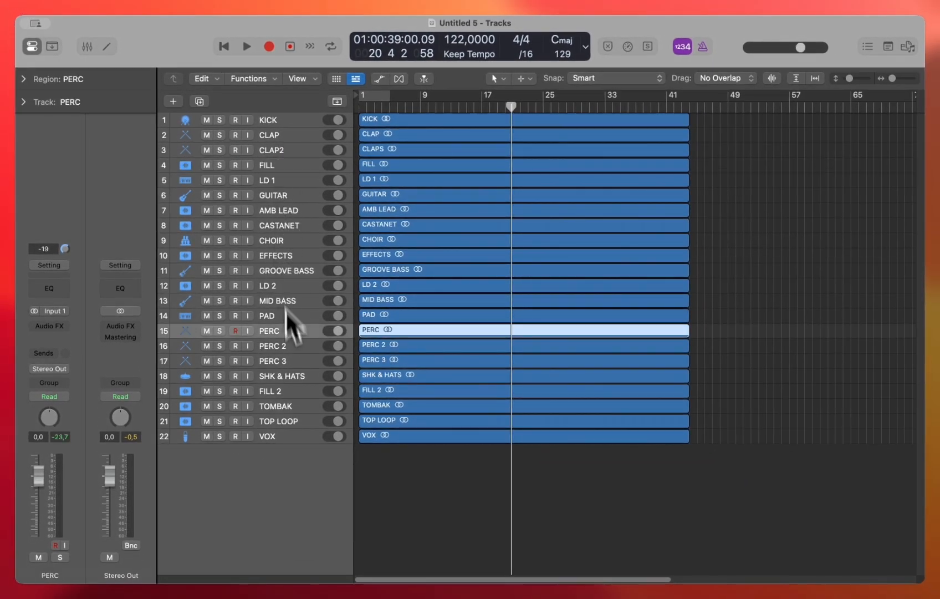
pyautogui.keyDown('shift'); pyautogui.click(285, 361); pyautogui.keyUp('shift')
pyautogui.moveTo(285, 360); pyautogui.dragTo(285, 163)
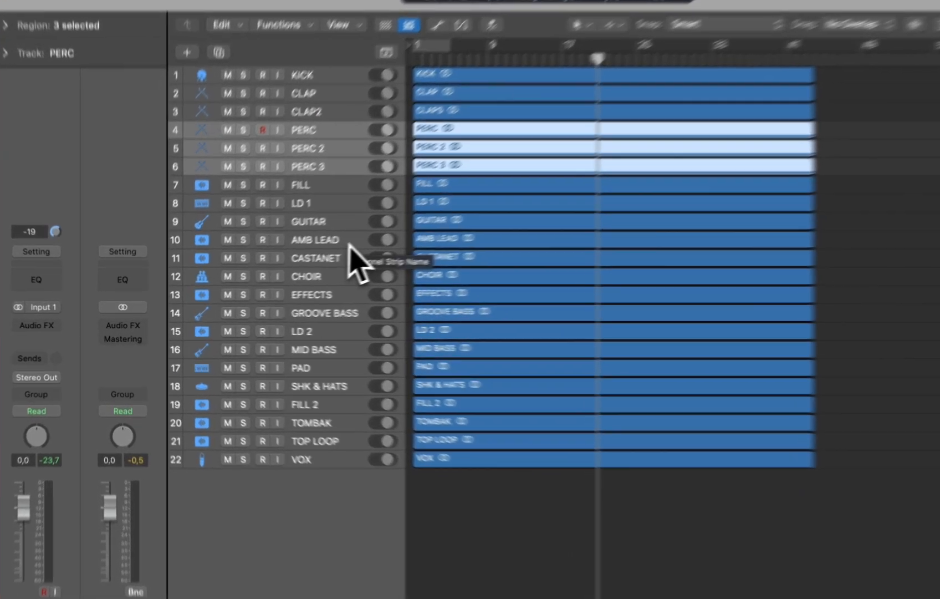
# Step: Move the SHK & HATS, FILL 2, TOMBAK and TOP LOOP tracks together to directly below PERC 3
pyautogui.click(304, 257)
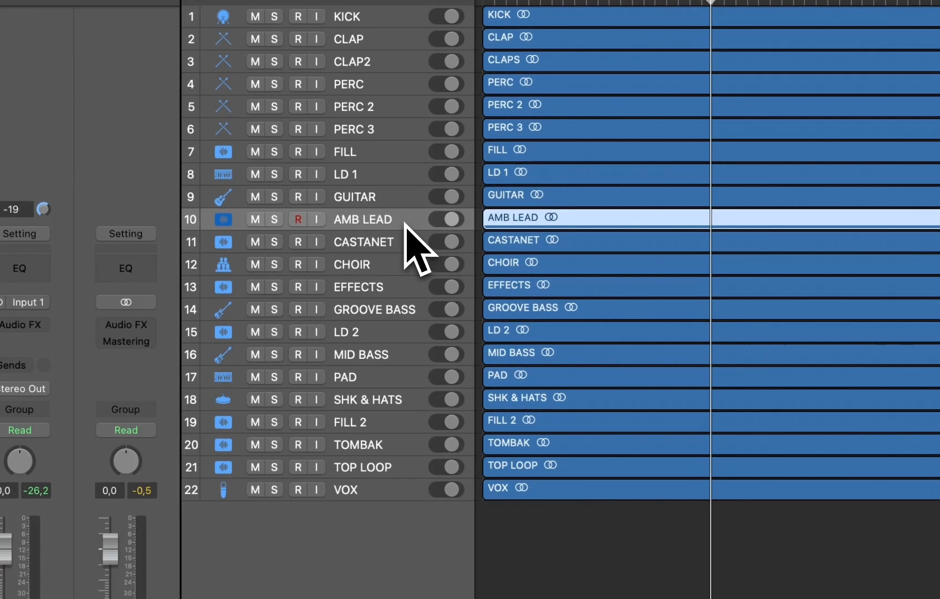
pyautogui.keyDown('shift'); pyautogui.click(399, 292); pyautogui.keyUp('shift')
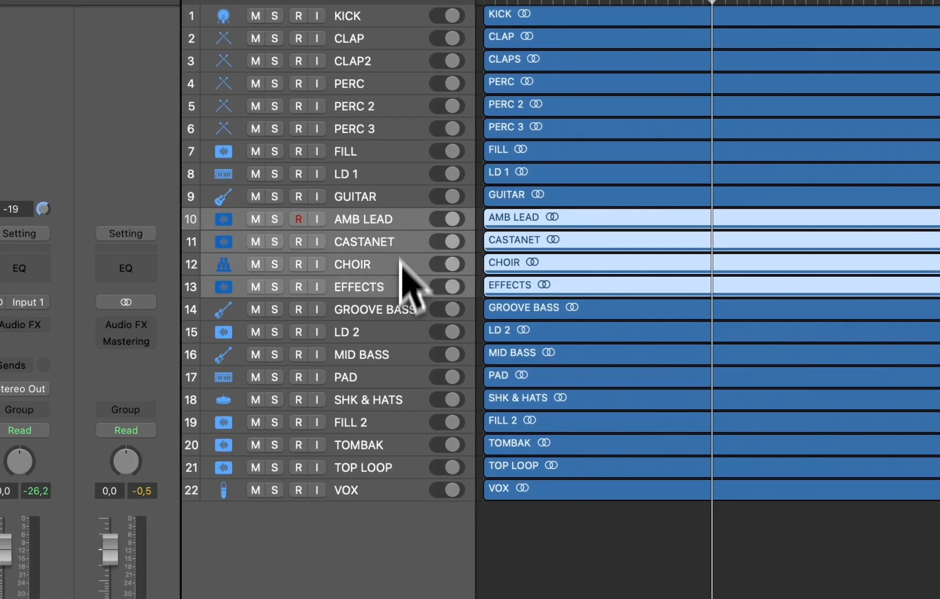
pyautogui.click(394, 200)
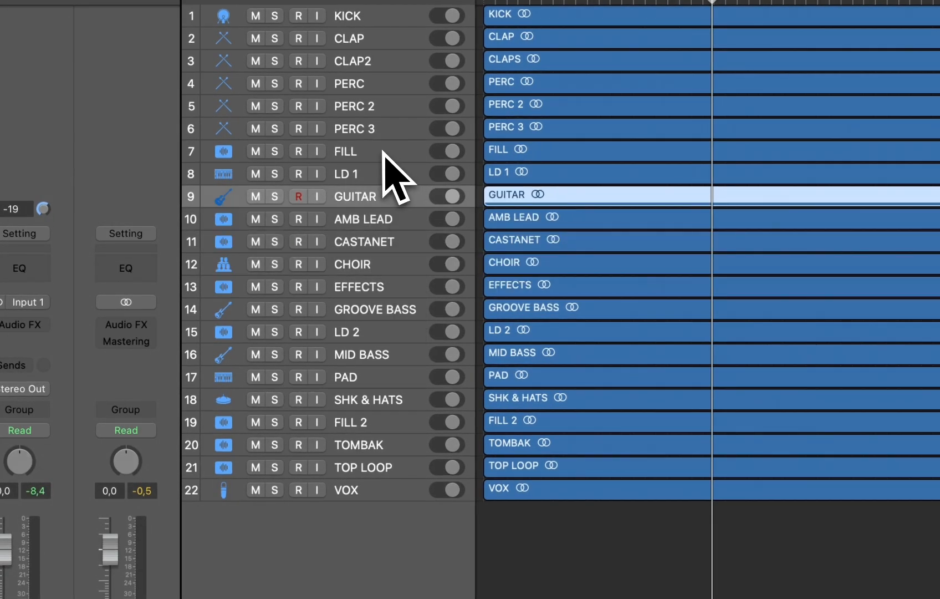
pyautogui.click(385, 400)
pyautogui.keyDown('super'); pyautogui.click(367, 467); pyautogui.keyUp('super')
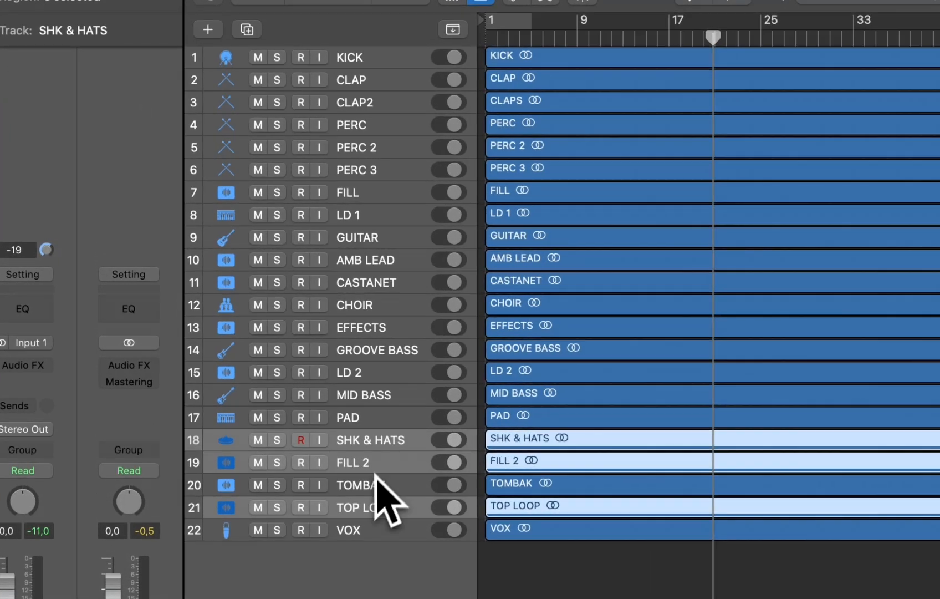
pyautogui.keyDown('shift'); pyautogui.click(374, 482); pyautogui.keyUp('shift')
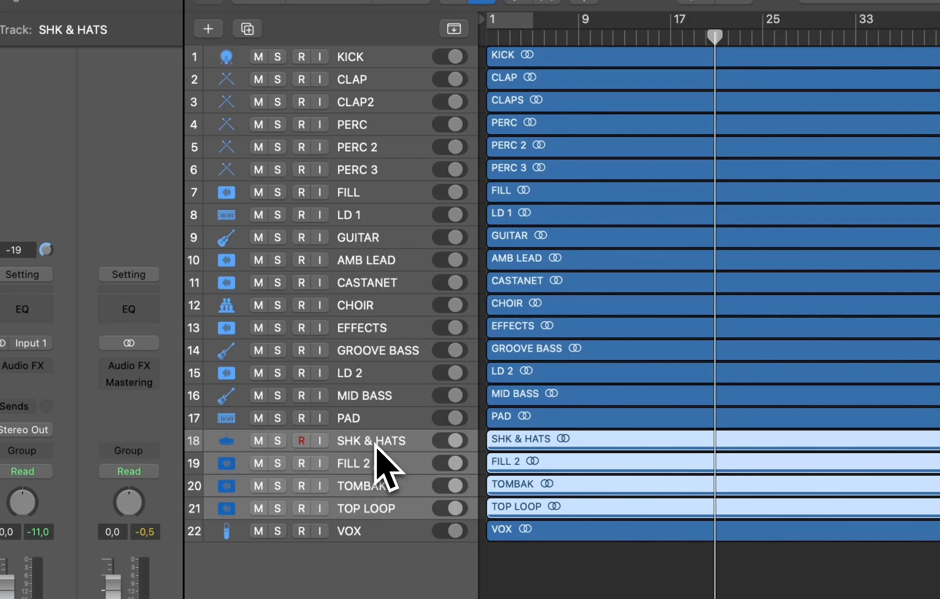
pyautogui.moveTo(375, 443); pyautogui.dragTo(374, 191)
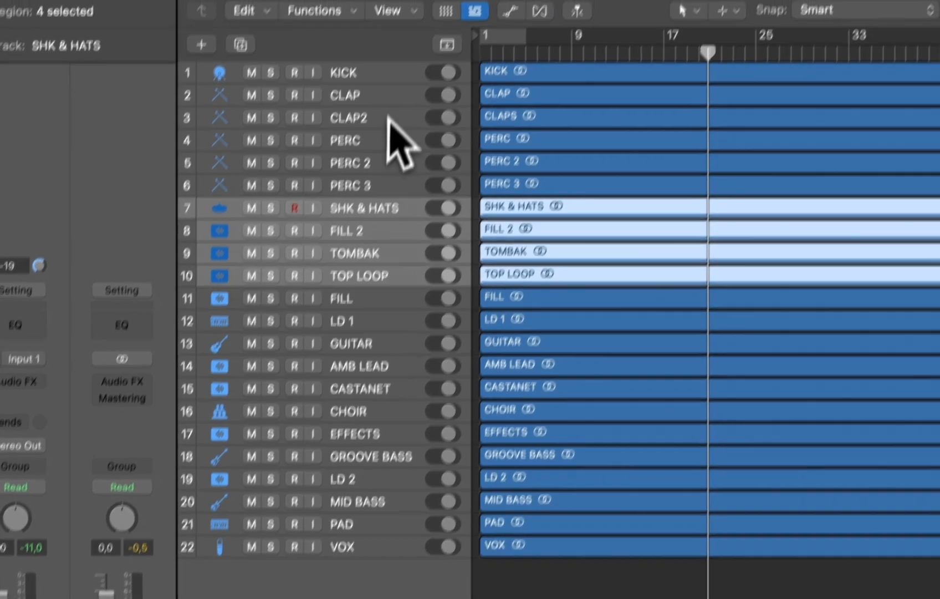
# Step: Group the ten tracks from KICK to TOP LOOP into a summing stack
pyautogui.click(400, 58)
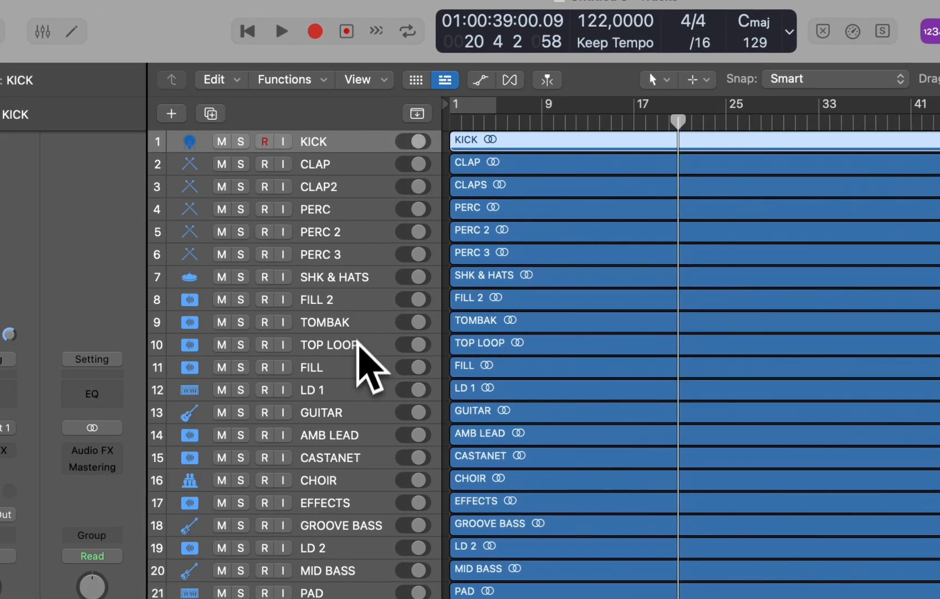
pyautogui.keyDown('shift'); pyautogui.click(361, 344); pyautogui.keyUp('shift')
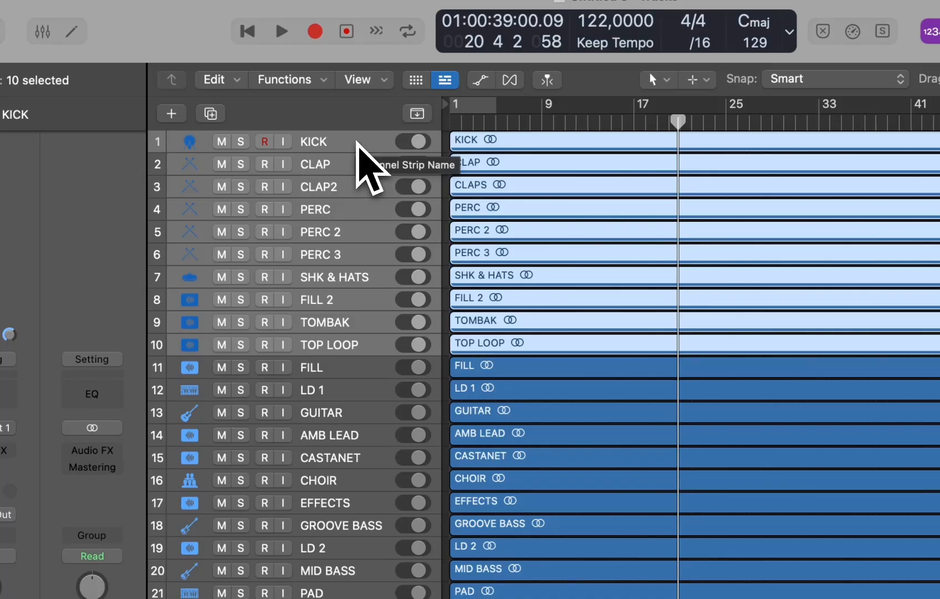
pyautogui.rightClick(358, 143)
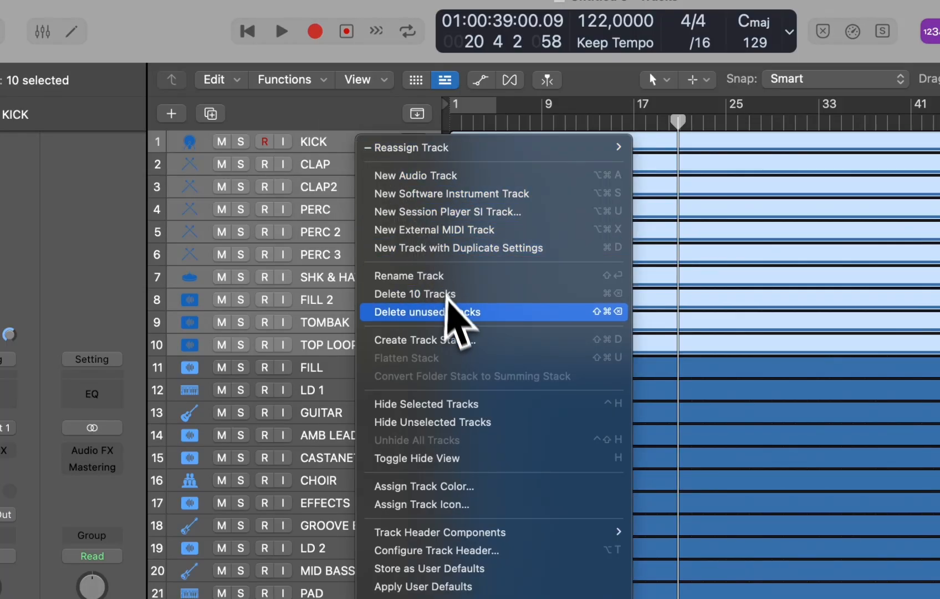
pyautogui.click(454, 340)
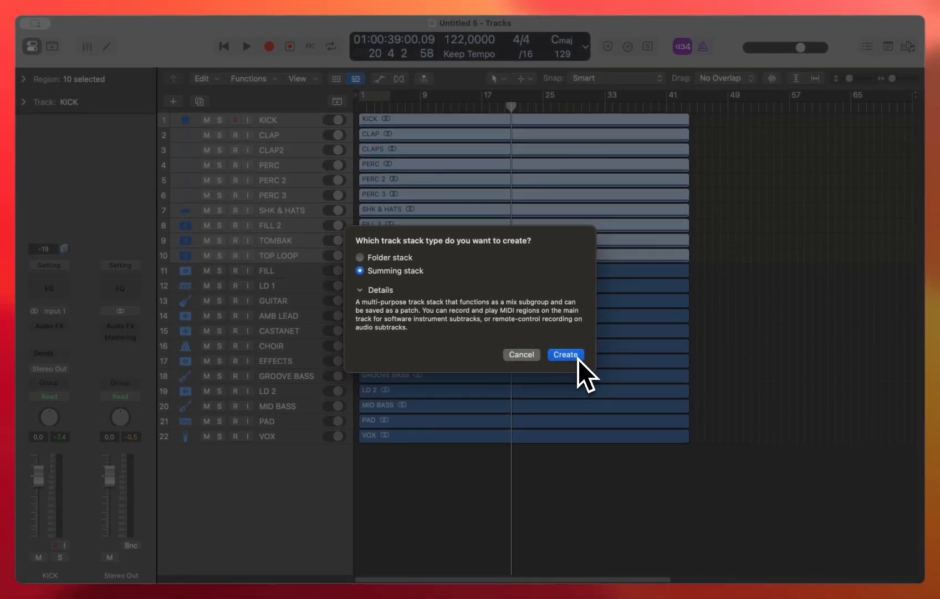
pyautogui.click(578, 357)
# Step: Rename the new summing stack as Drums
pyautogui.doubleClick(280, 119)
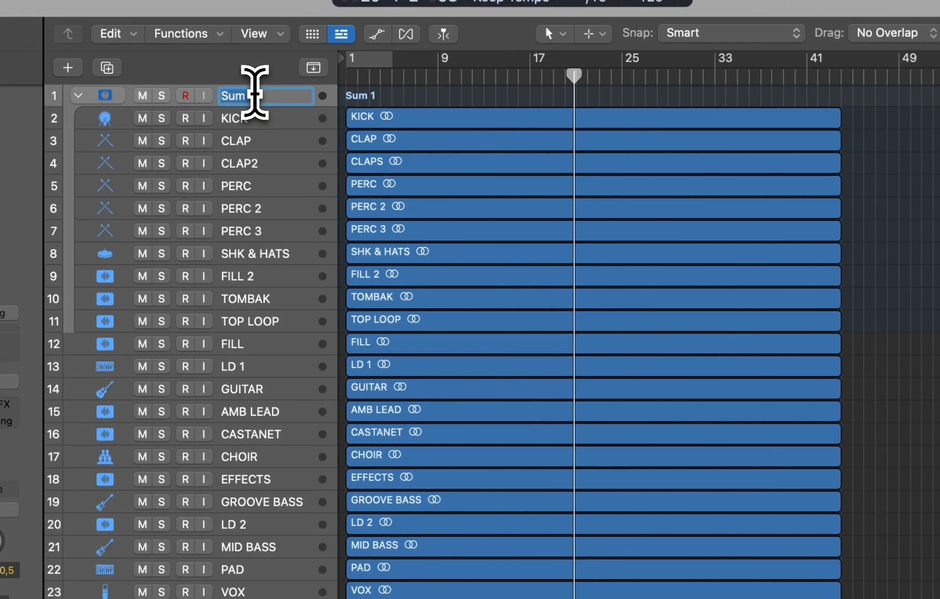
pyautogui.write('Drums')
pyautogui.press('Return')
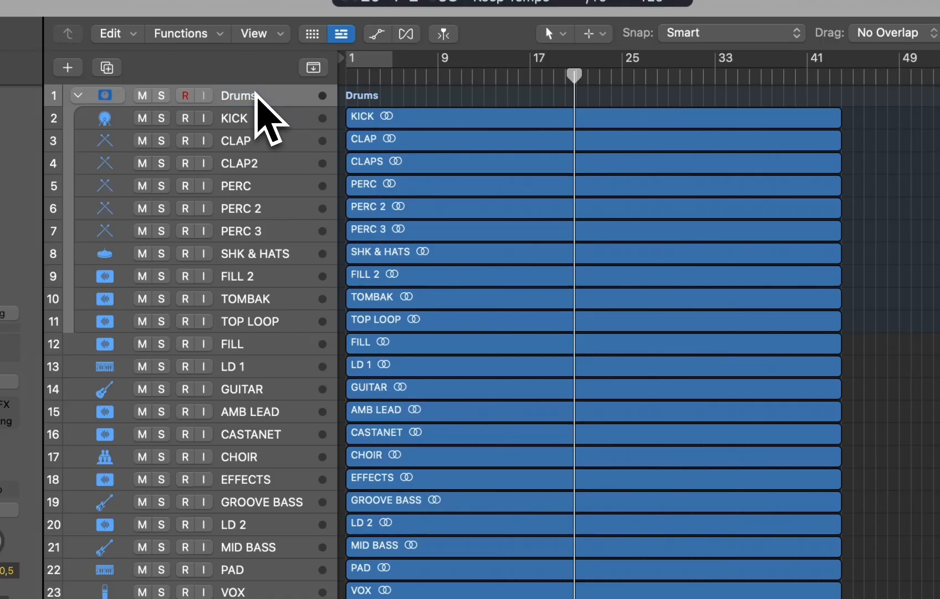
# Step: Collapse the Drums stack so that its subtracks are hidden
pyautogui.click(78, 96)
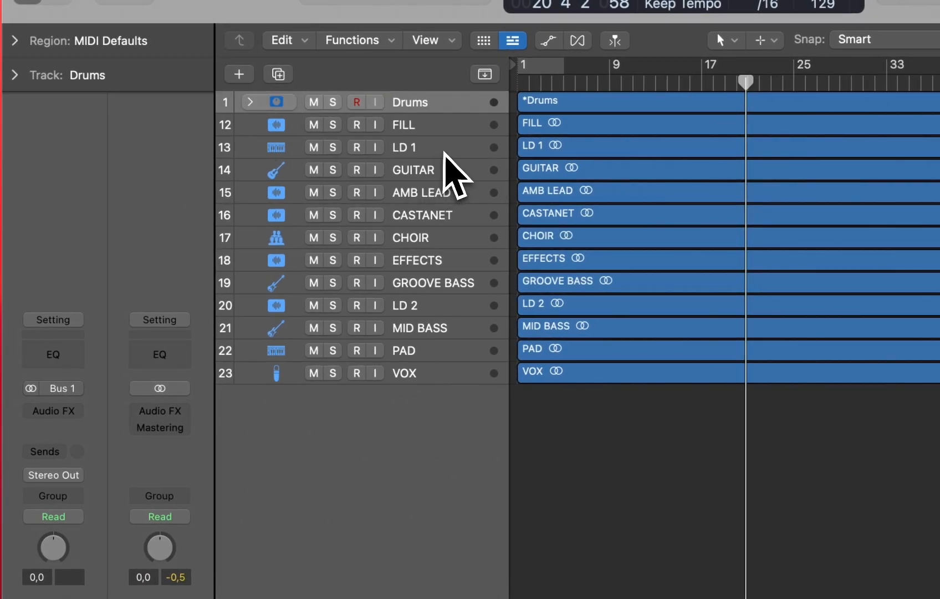
pyautogui.click(446, 151)
pyautogui.click(249, 102)
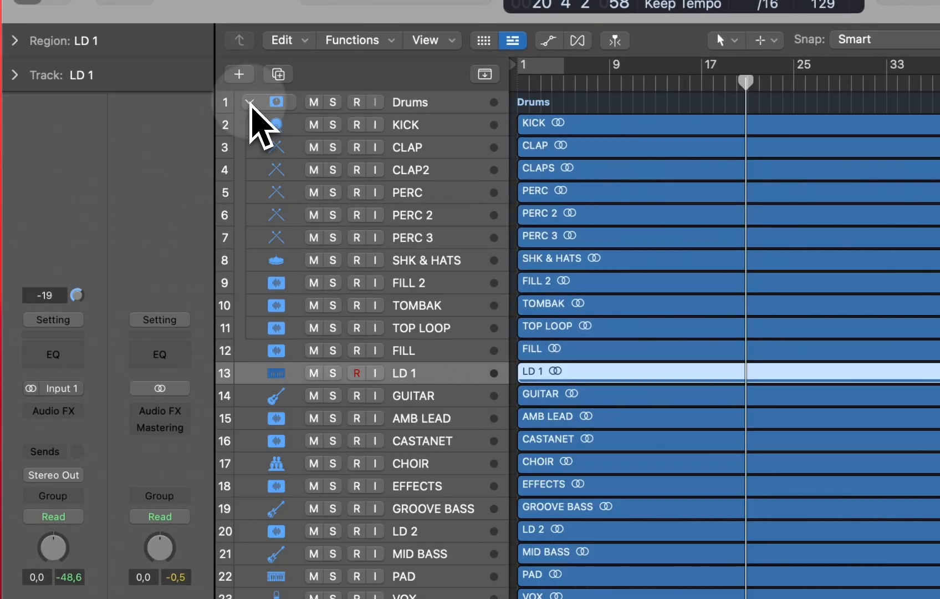
pyautogui.click(415, 109)
pyautogui.click(250, 102)
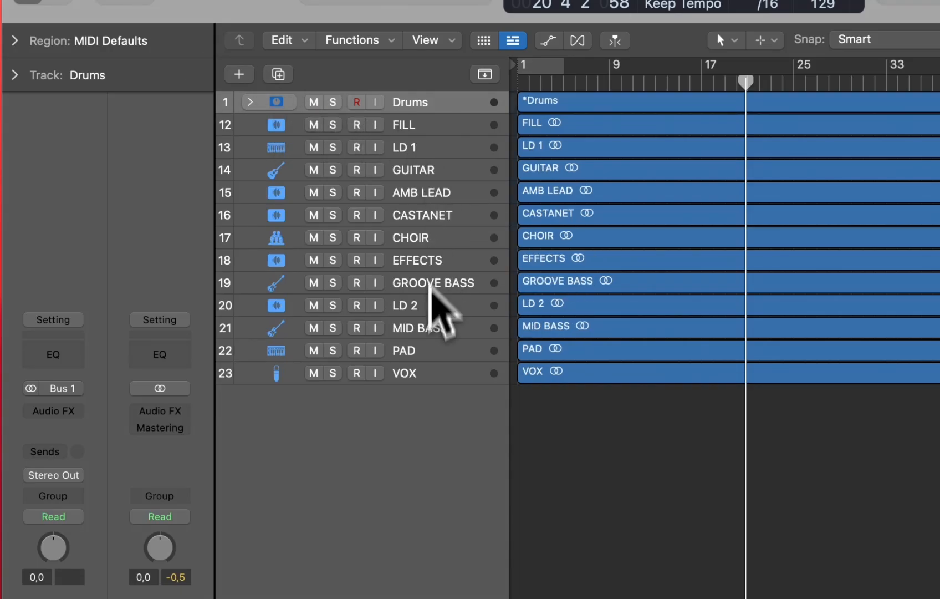
# Step: Move the MID BASS and GROOVE BASS tracks directly below the Drums stack
pyautogui.moveTo(451, 328); pyautogui.dragTo(435, 130)
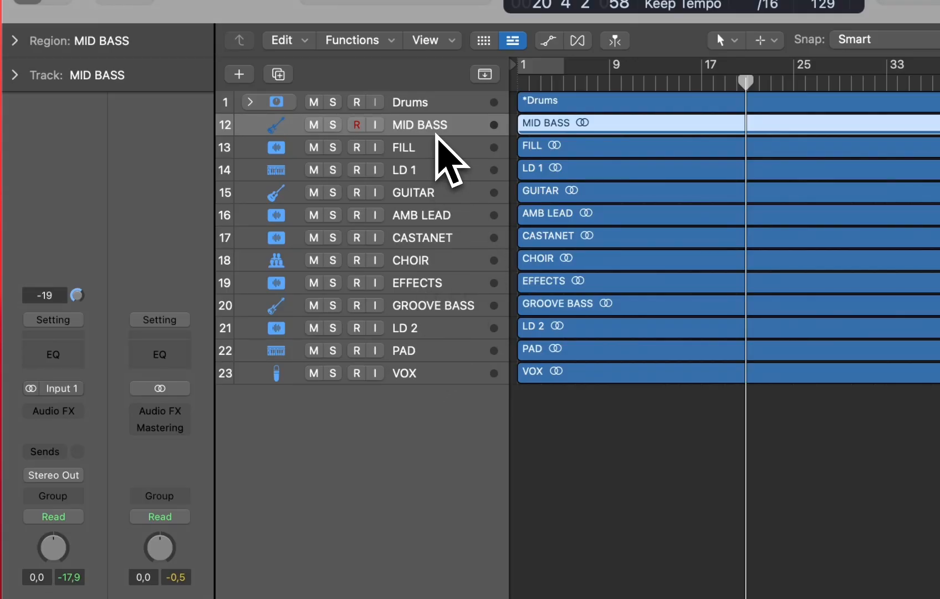
pyautogui.moveTo(440, 304); pyautogui.dragTo(442, 142)
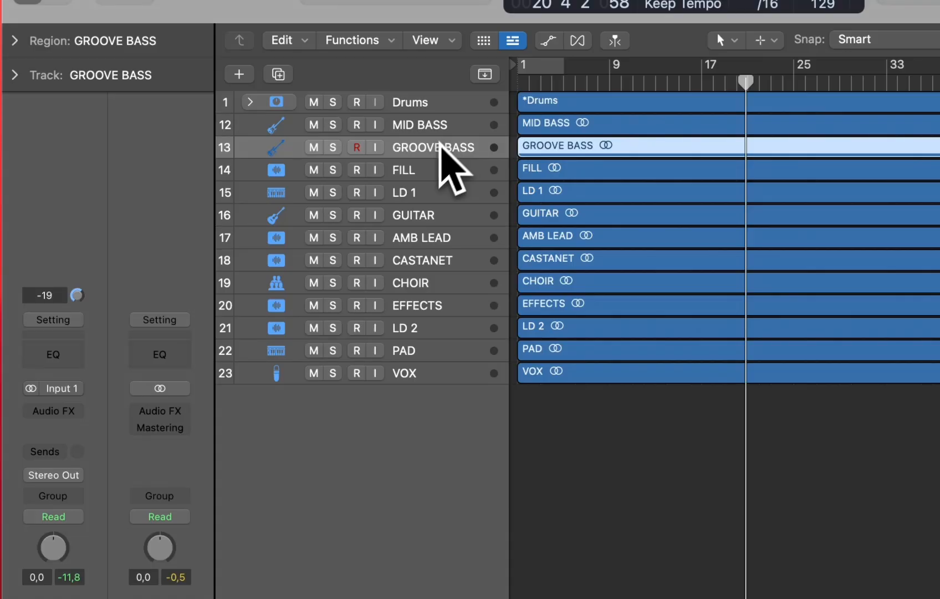
# Step: Move the FILL track into the expanded Drums stack and collapse the stack again
pyautogui.click(250, 102)
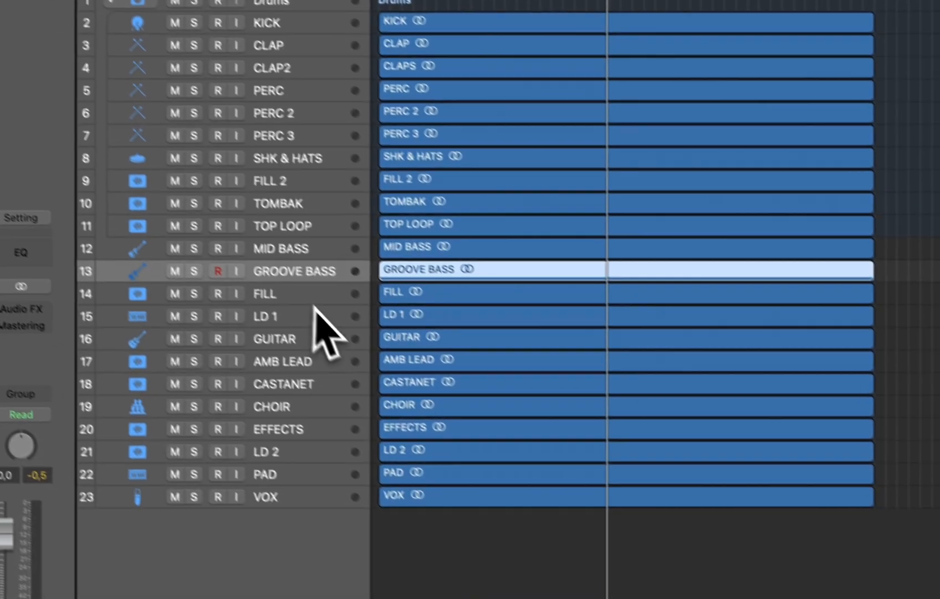
pyautogui.click(451, 402)
pyautogui.scroll(4, 660, 284)
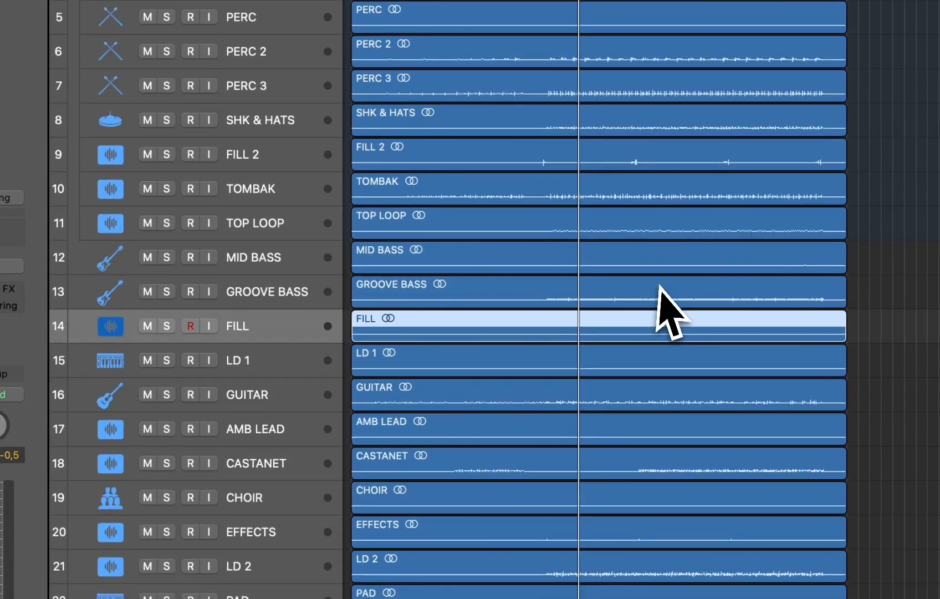
pyautogui.scroll(4, 659, 293)
pyautogui.moveTo(482, 288); pyautogui.dragTo(675, 461)
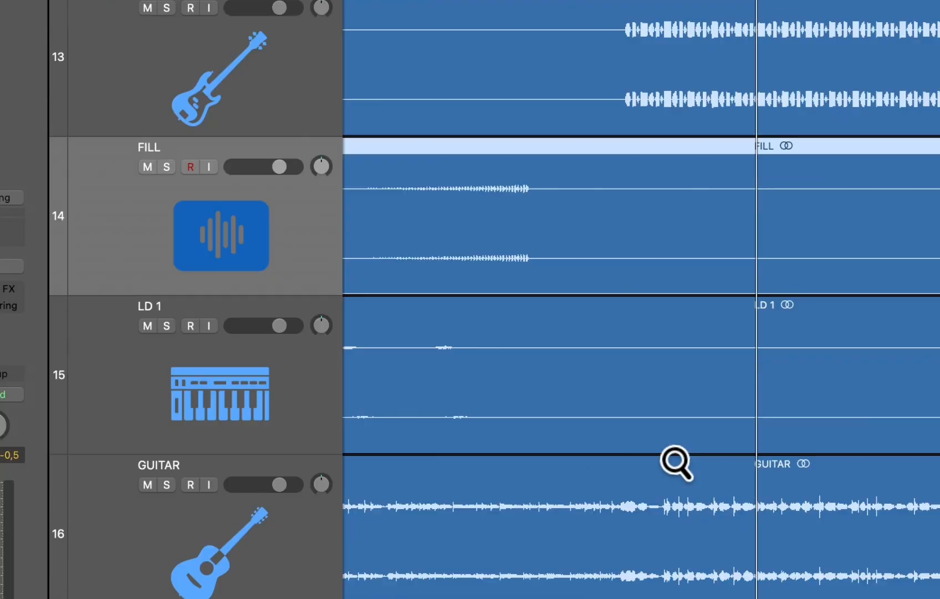
pyautogui.keyDown('ctrl'); pyautogui.keyDown('alt'); pyautogui.click(565, 242); pyautogui.keyUp('alt'); pyautogui.keyUp('ctrl')
pyautogui.moveTo(235, 342); pyautogui.dragTo(218, 99)
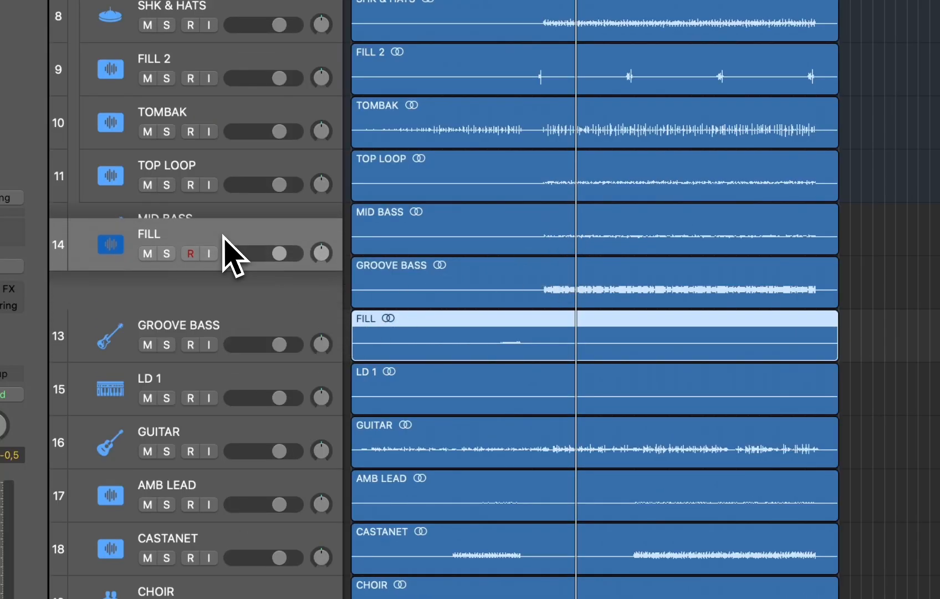
pyautogui.moveTo(344, 144); pyautogui.dragTo(341, 144)
pyautogui.scroll(5, 305, 216)
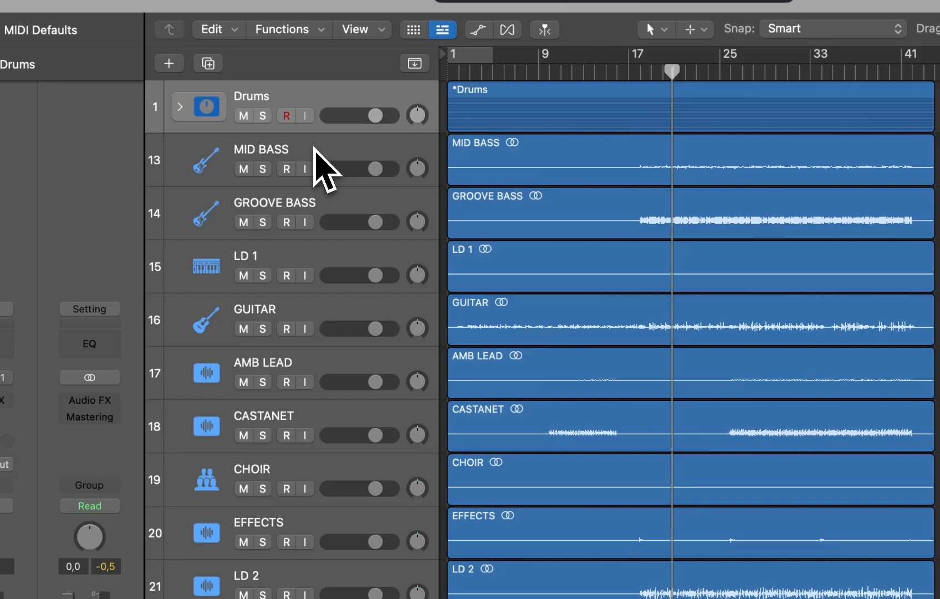
# Step: Select the MID BASS and GROOVE BASS tracks together
pyautogui.click(314, 161)
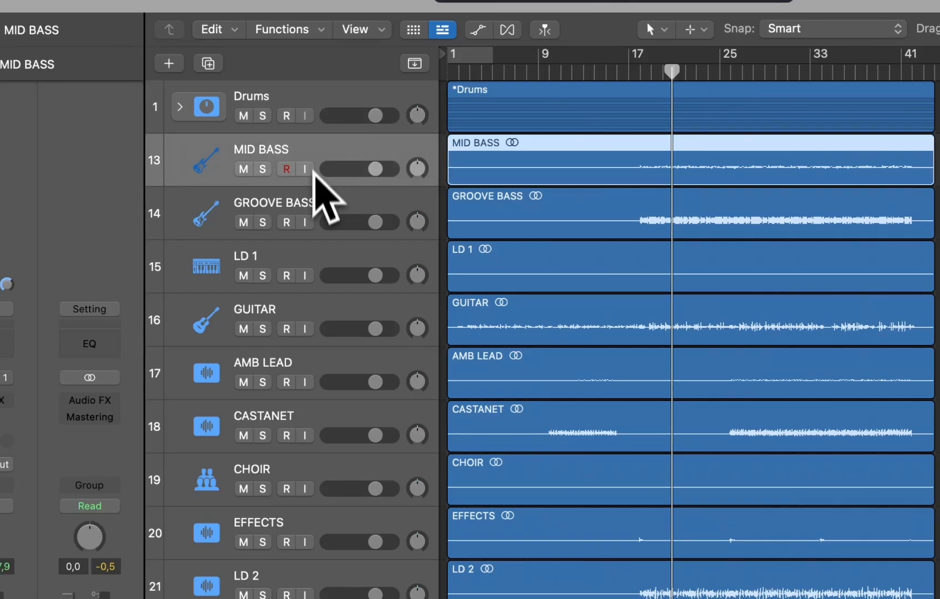
pyautogui.keyDown('shift'); pyautogui.click(321, 202); pyautogui.keyUp('shift')
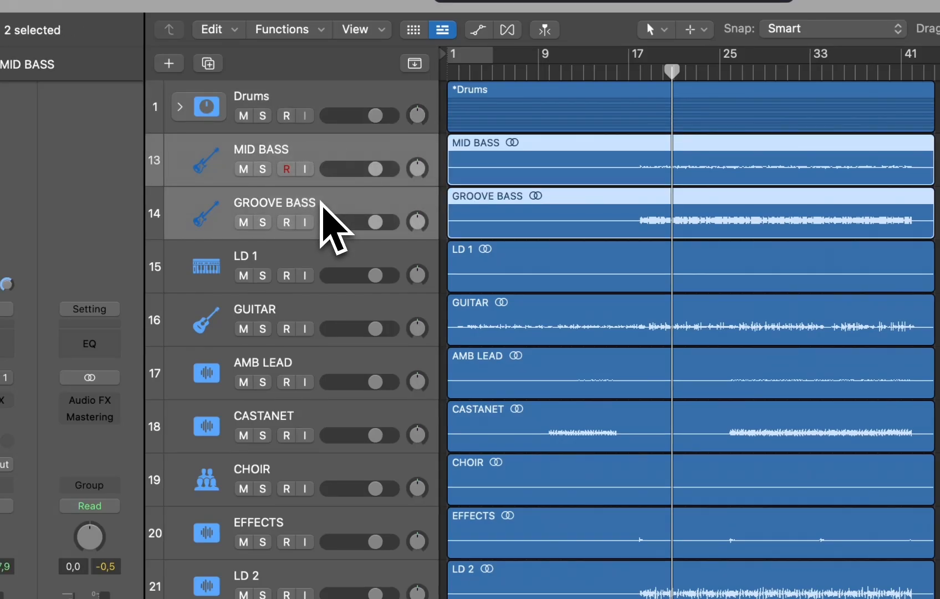
# Step: Listen to the AMB LEAD track in solo from around bar 12 and turn its solo off again
pyautogui.click(263, 381)
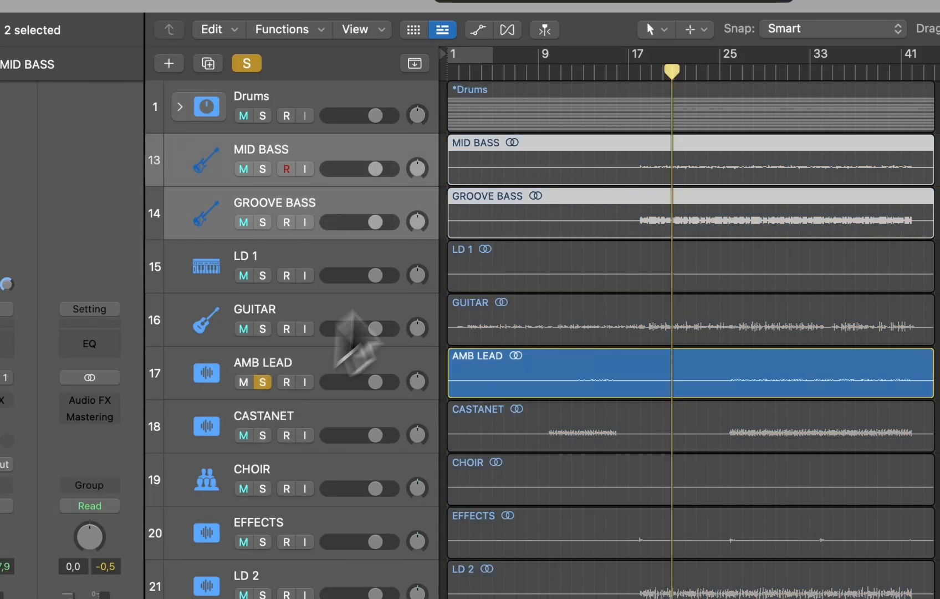
pyautogui.click(560, 74)
pyautogui.click(568, 75)
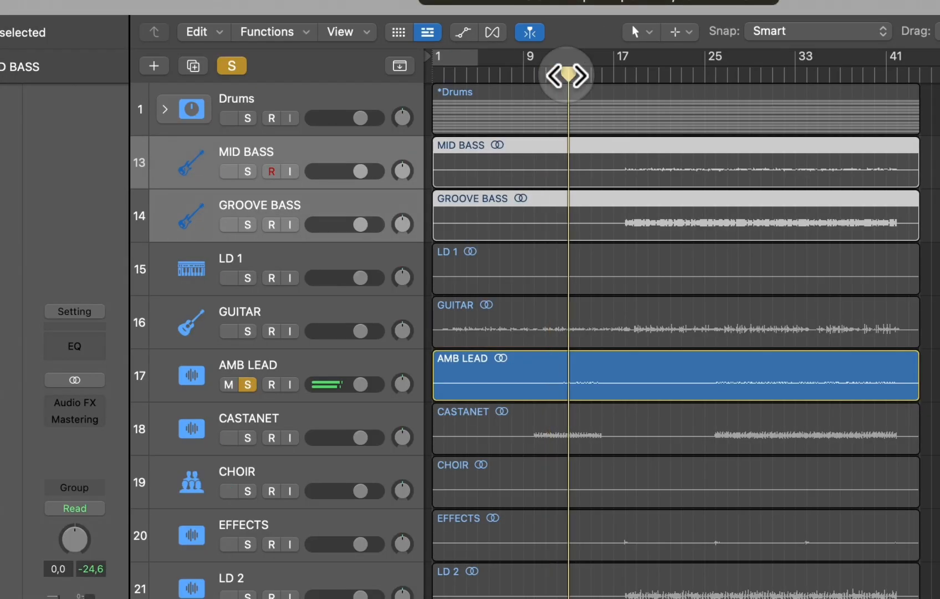
pyautogui.click(248, 384)
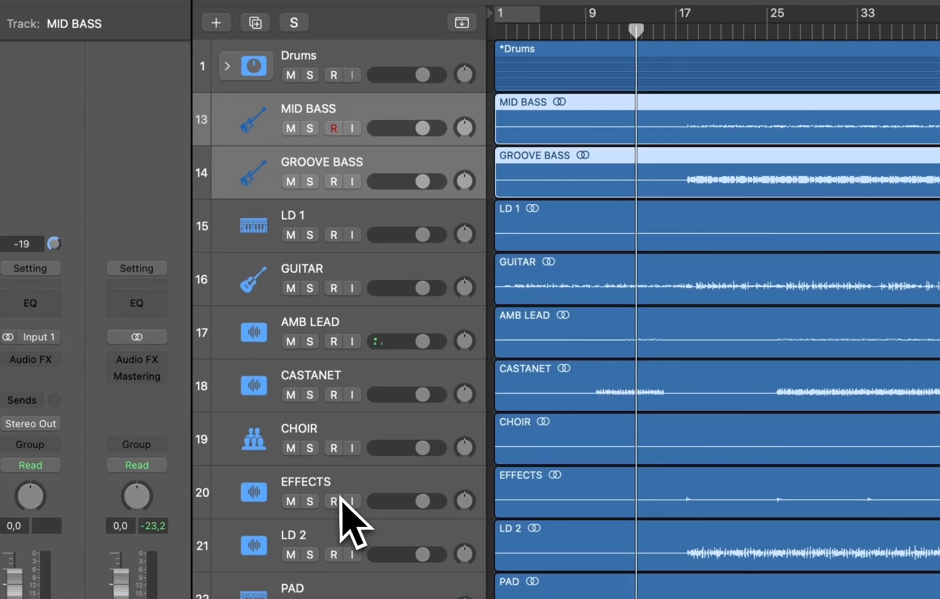
# Step: Group the selected MID BASS and GROOVE BASS tracks into a summing stack, collapse it and name it Bass
pyautogui.rightClick(379, 92)
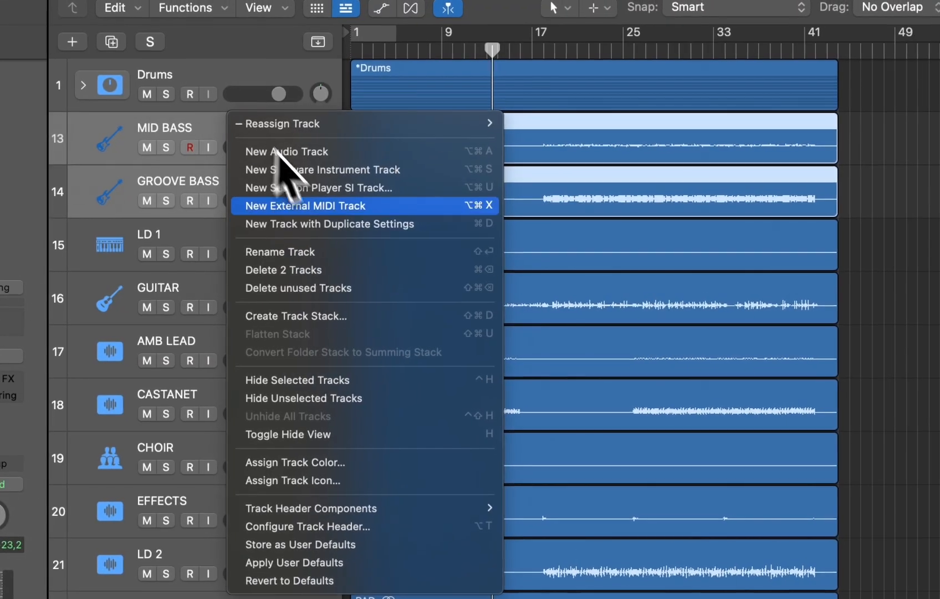
pyautogui.click(326, 315)
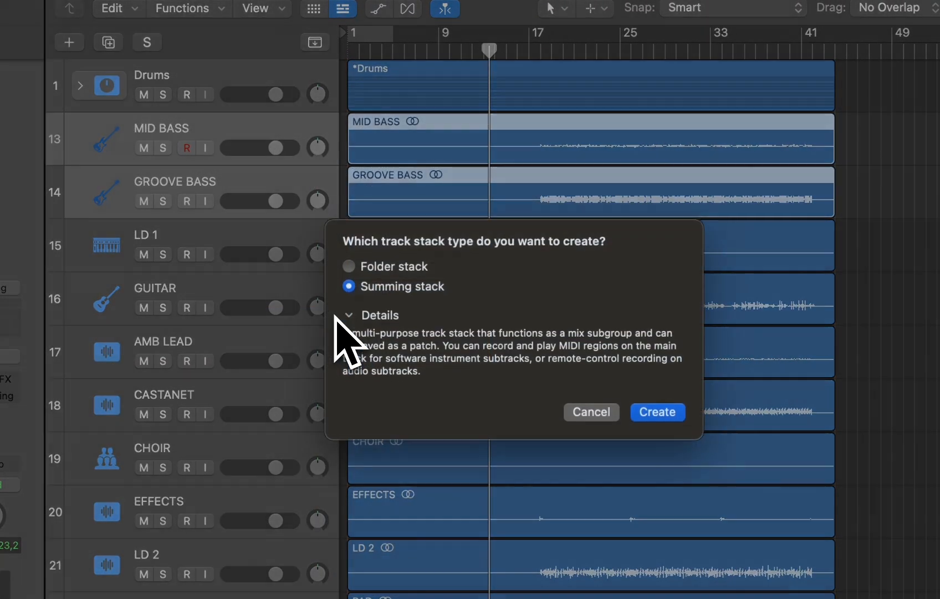
pyautogui.click(668, 422)
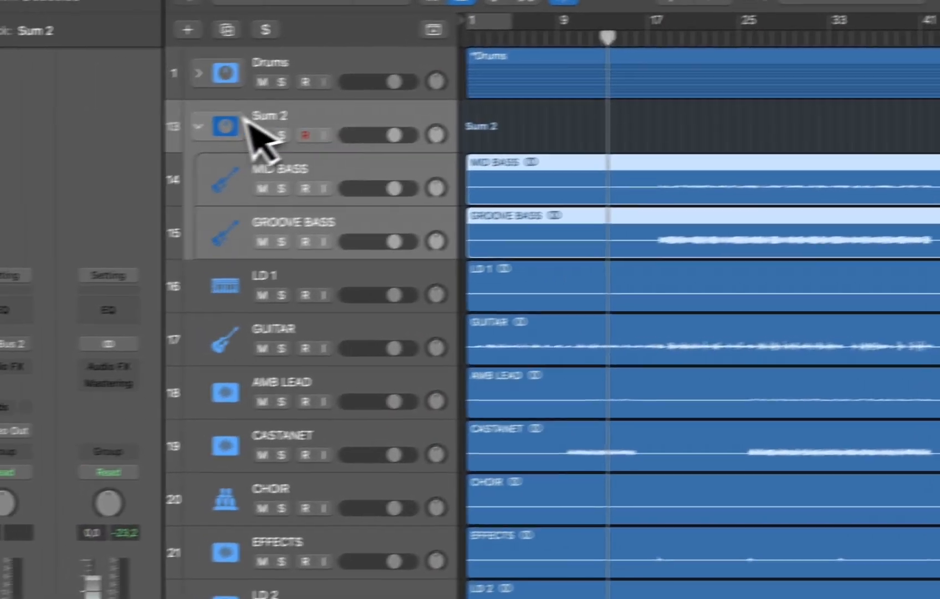
pyautogui.click(66, 130)
pyautogui.doubleClick(330, 111)
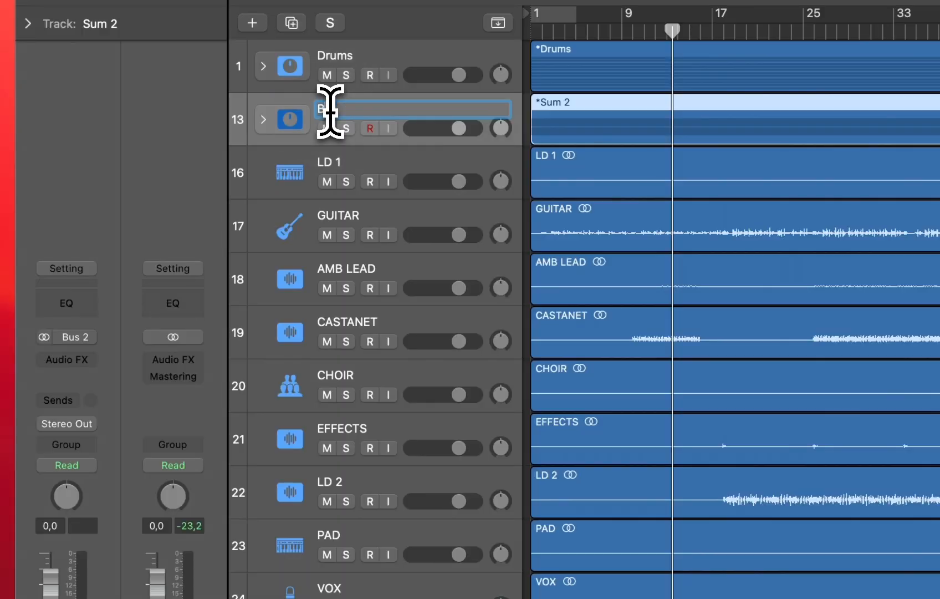
pyautogui.click(394, 166)
# Step: Move the LD 2 track directly below LD 1 and the AMB LEAD track directly below LD 2
pyautogui.moveTo(380, 507); pyautogui.dragTo(391, 227)
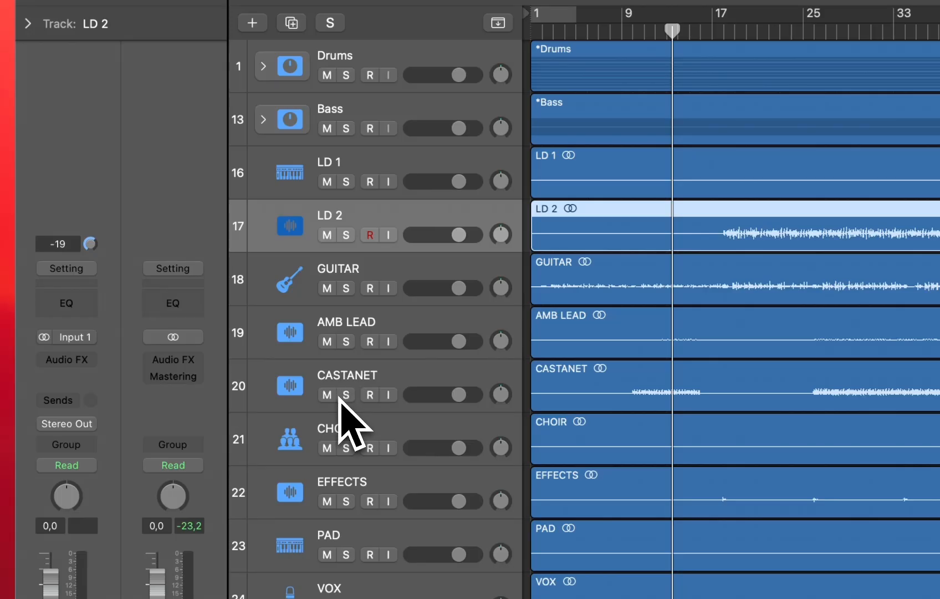
pyautogui.moveTo(398, 327); pyautogui.dragTo(401, 280)
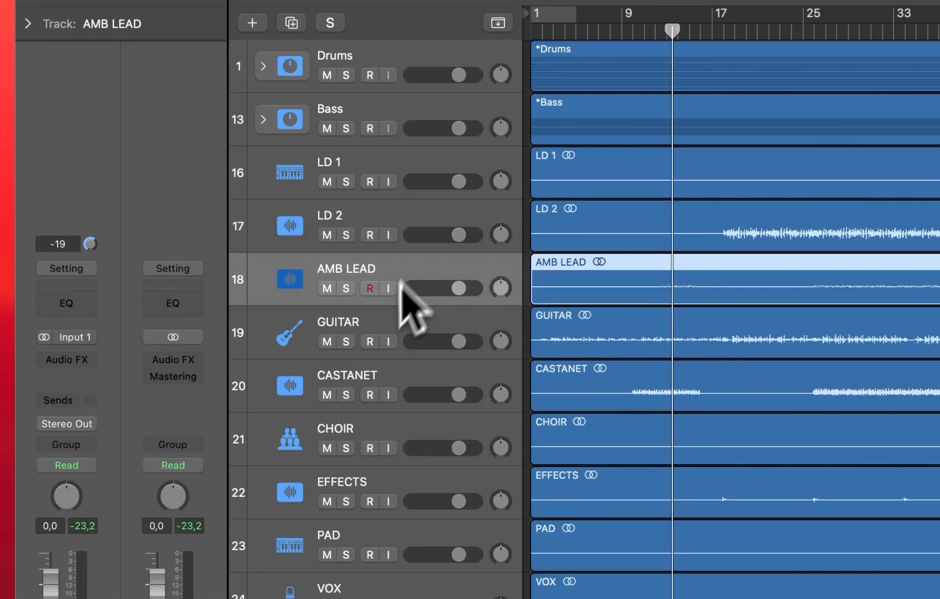
# Step: Listen to the CASTANET track in solo from around bar 13 and turn its solo off again
pyautogui.click(378, 377)
pyautogui.click(347, 395)
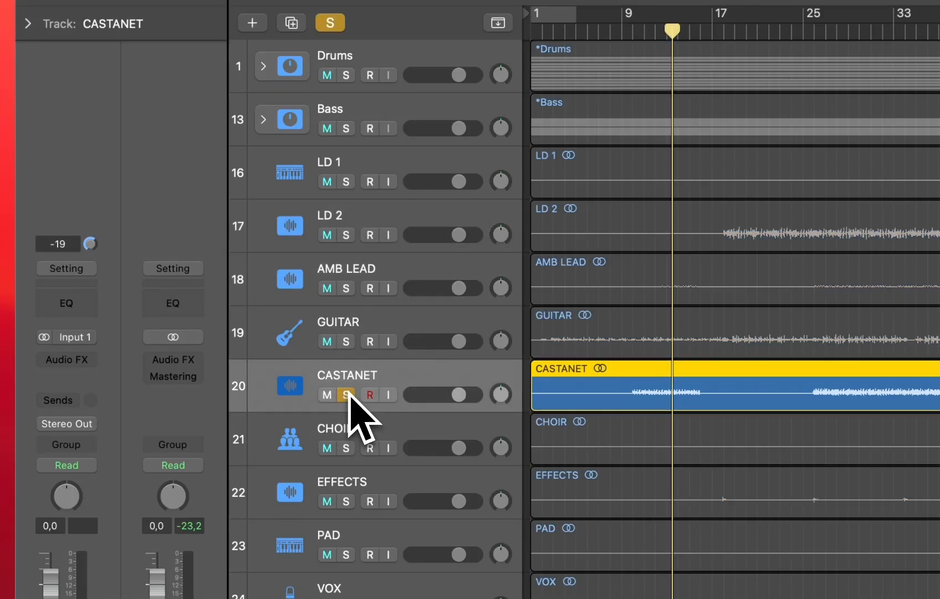
pyautogui.press('space')
pyautogui.click(347, 394)
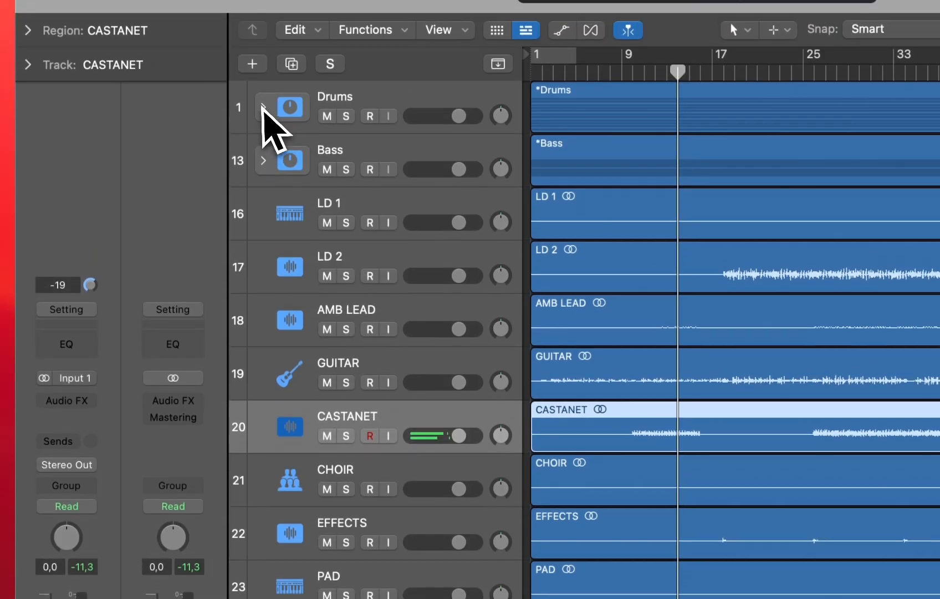
# Step: Move the CASTANET track into the Drums stack between SHK & HATS and FILL 2, and collapse the stack again
pyautogui.click(264, 68)
pyautogui.scroll(-4, 380, 582)
pyautogui.scroll(-4, 367, 545)
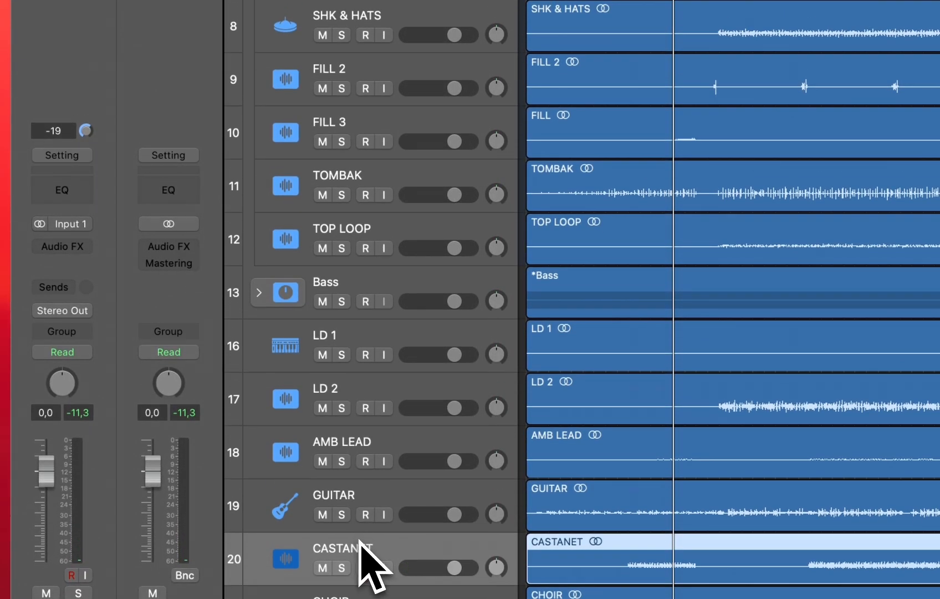
pyautogui.moveTo(363, 560); pyautogui.dragTo(394, 67)
pyautogui.moveTo(391, 195); pyautogui.dragTo(391, 211)
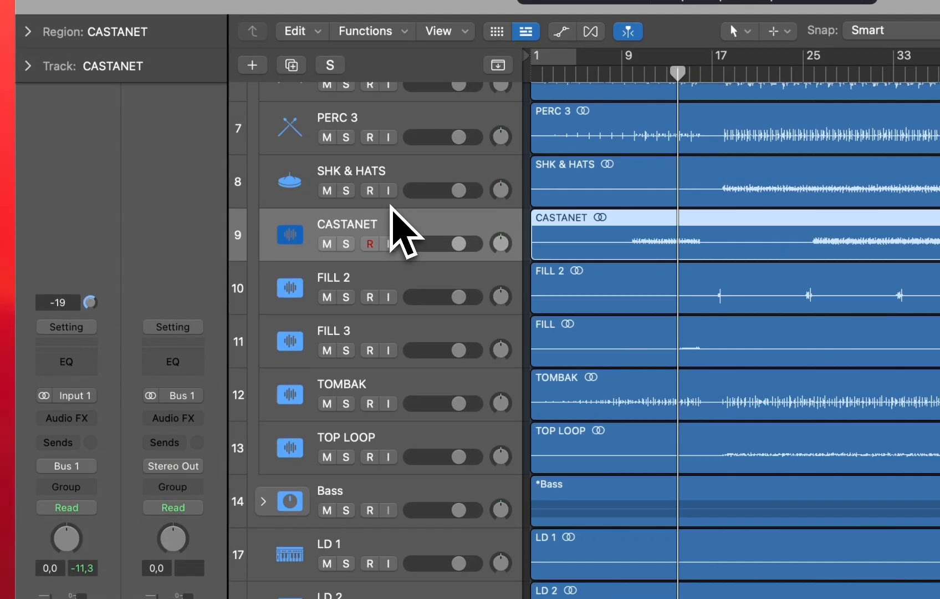
pyautogui.scroll(6, 391, 211)
pyautogui.click(262, 91)
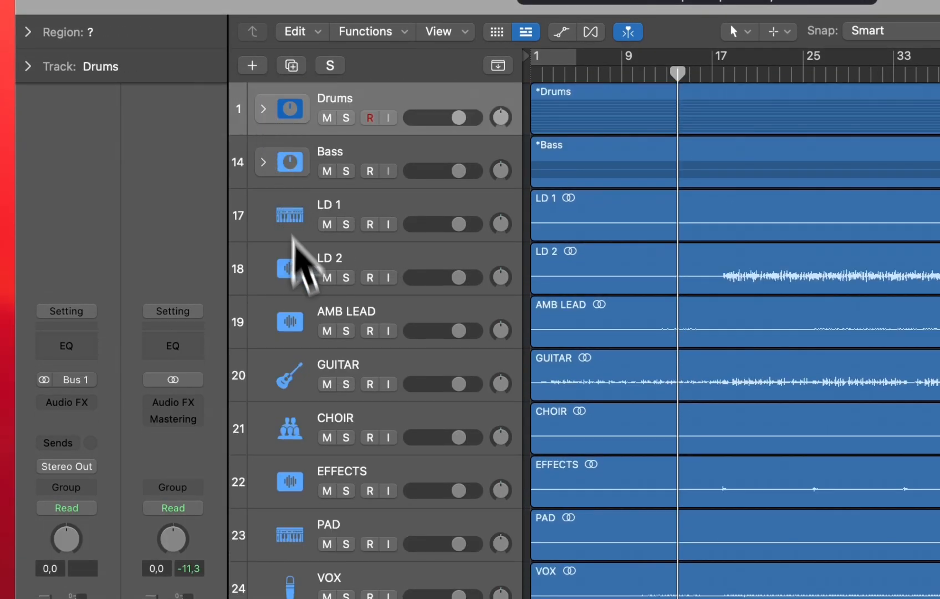
# Step: Move the CHOIR track directly below VOX and place the EFFECTS track last in the track list
pyautogui.click(379, 476)
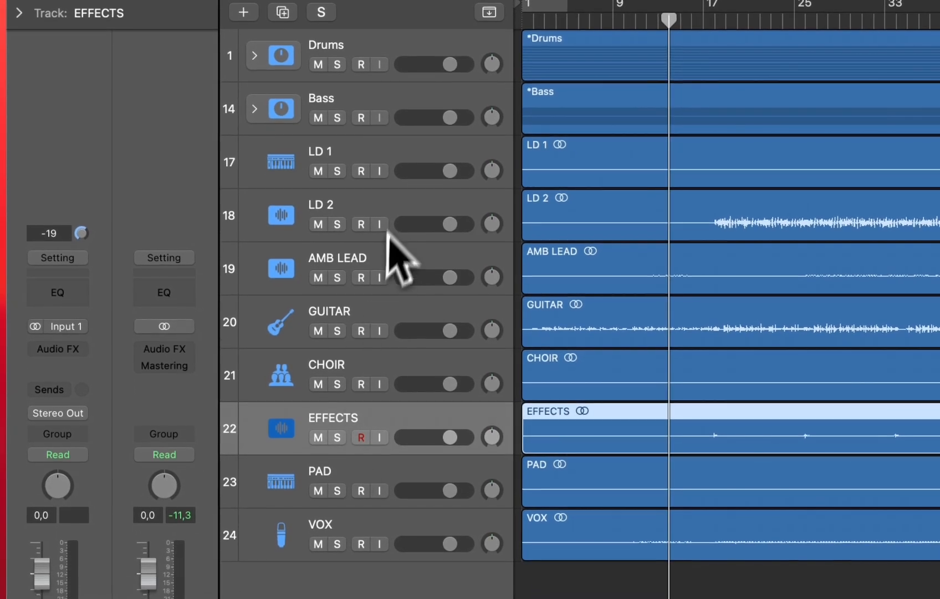
pyautogui.click(340, 155)
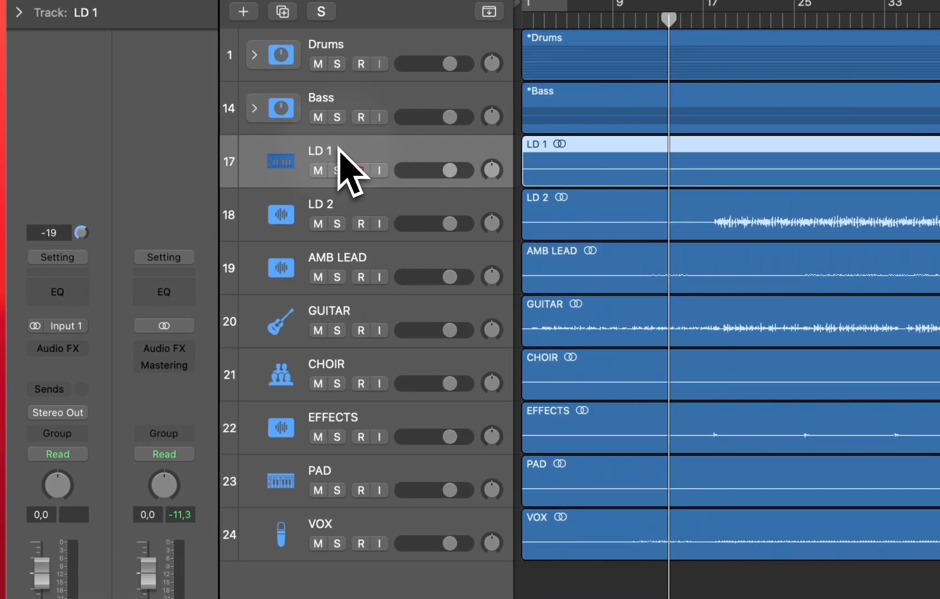
pyautogui.click(359, 210)
pyautogui.click(377, 260)
pyautogui.click(352, 313)
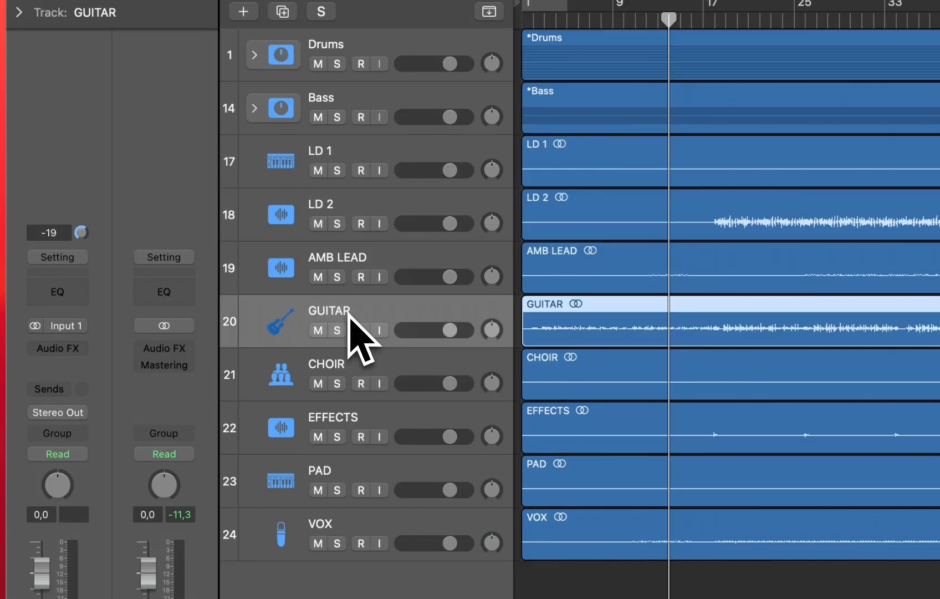
pyautogui.moveTo(359, 367); pyautogui.dragTo(360, 505)
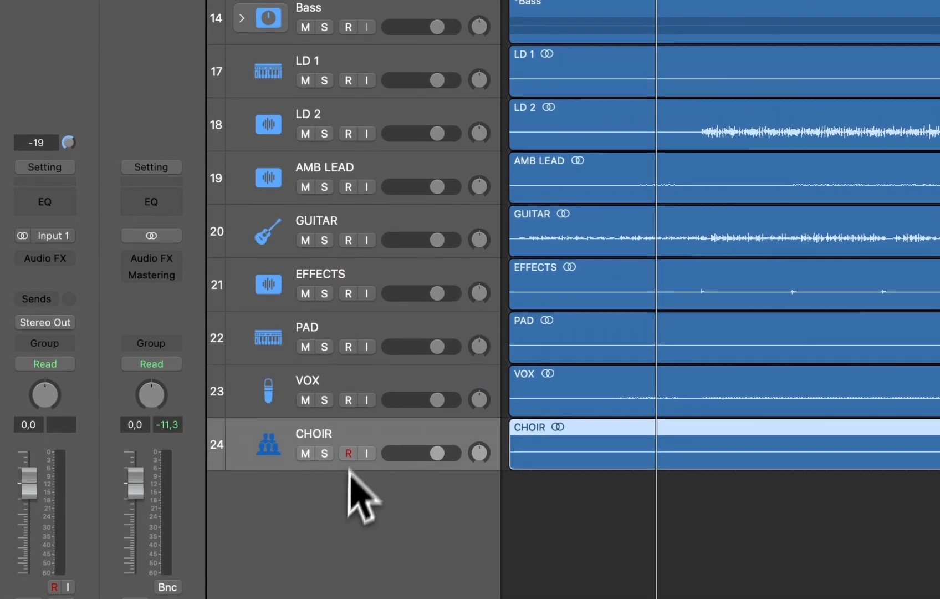
pyautogui.moveTo(360, 279); pyautogui.dragTo(338, 537)
# Step: Group the LD 1, LD 2, AMB LEAD, GUITAR and PAD tracks into a collapsed summing stack named Inst & Leads
pyautogui.click(370, 273)
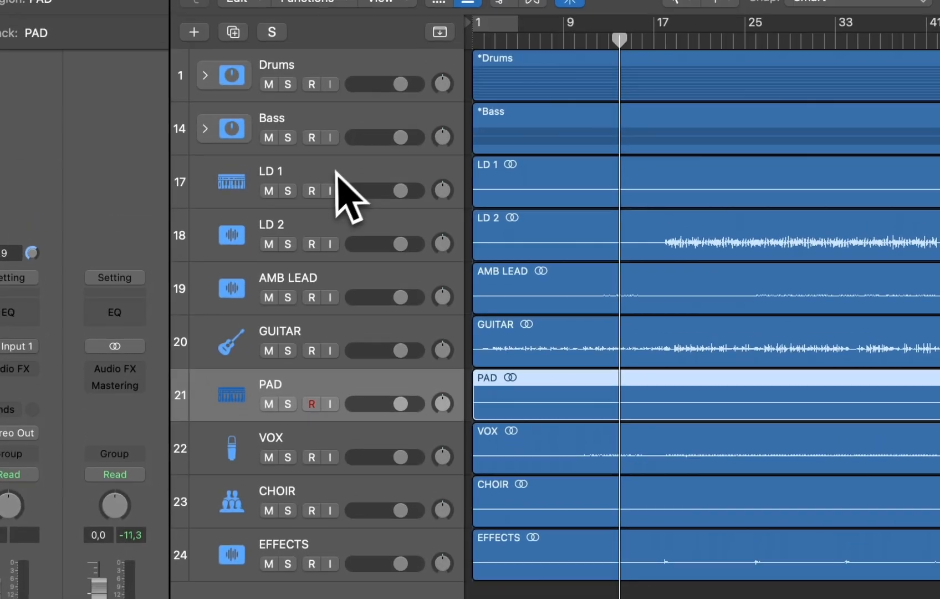
pyautogui.keyDown('shift'); pyautogui.click(369, 58); pyautogui.keyUp('shift')
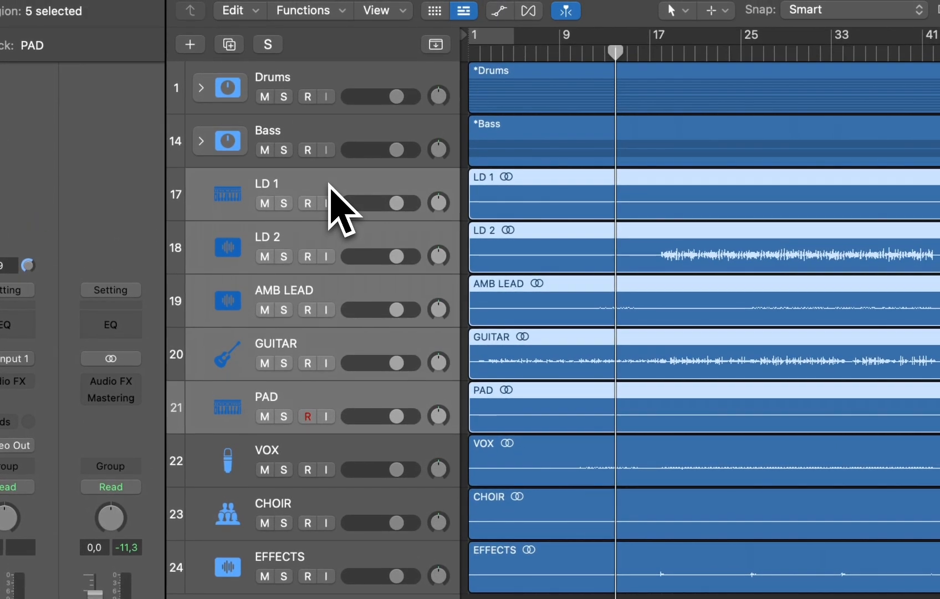
pyautogui.rightClick(329, 185)
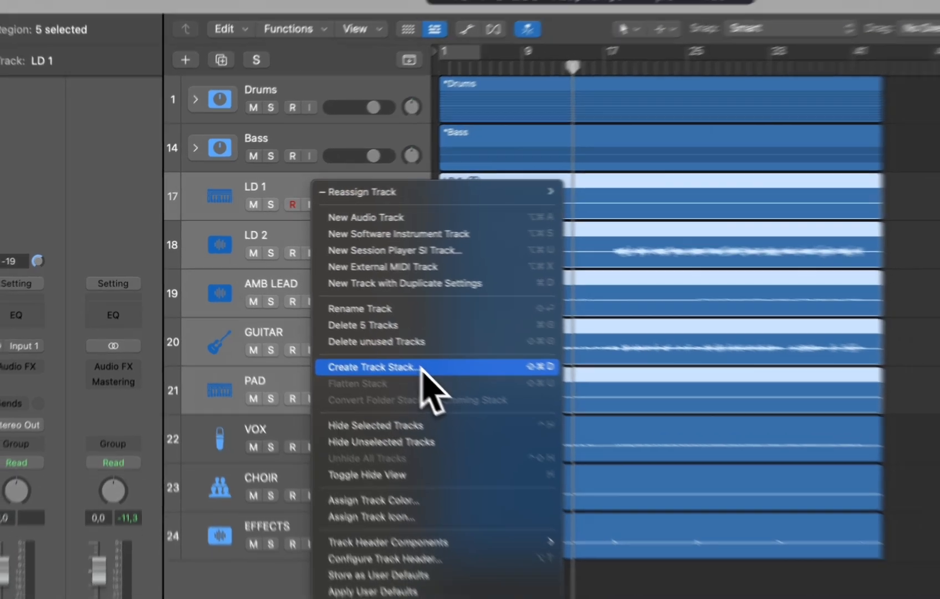
pyautogui.click(430, 383)
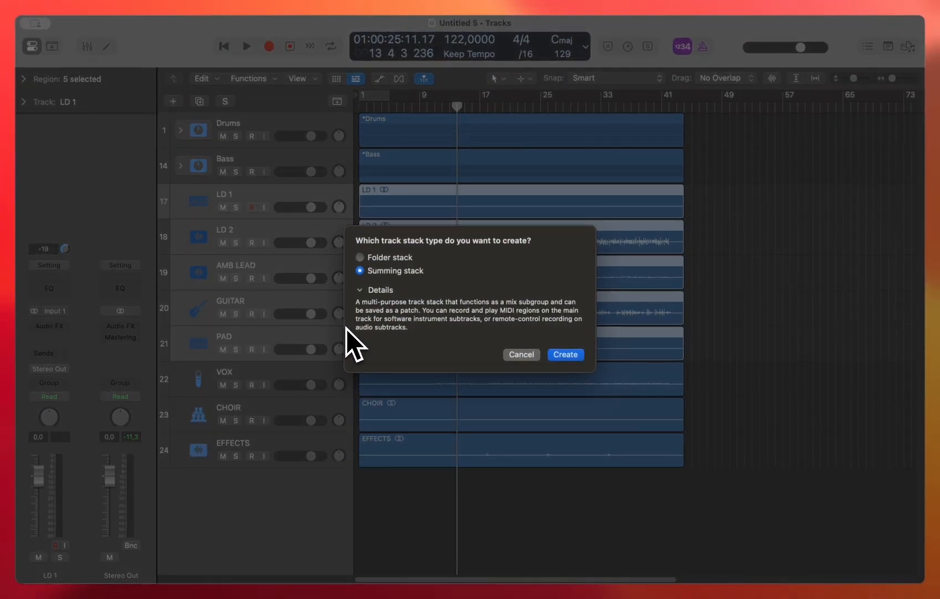
pyautogui.press('Return')
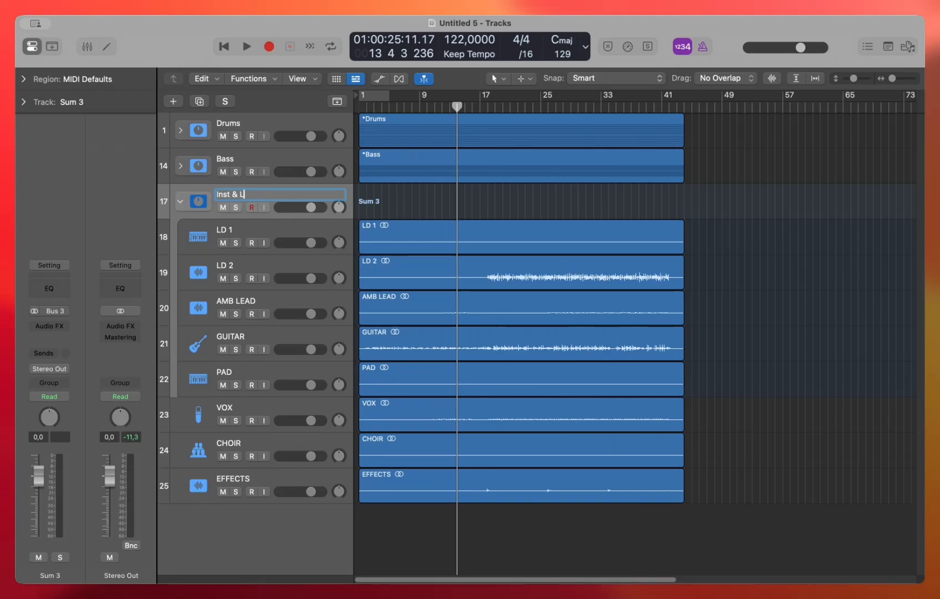
pyautogui.press('Return')
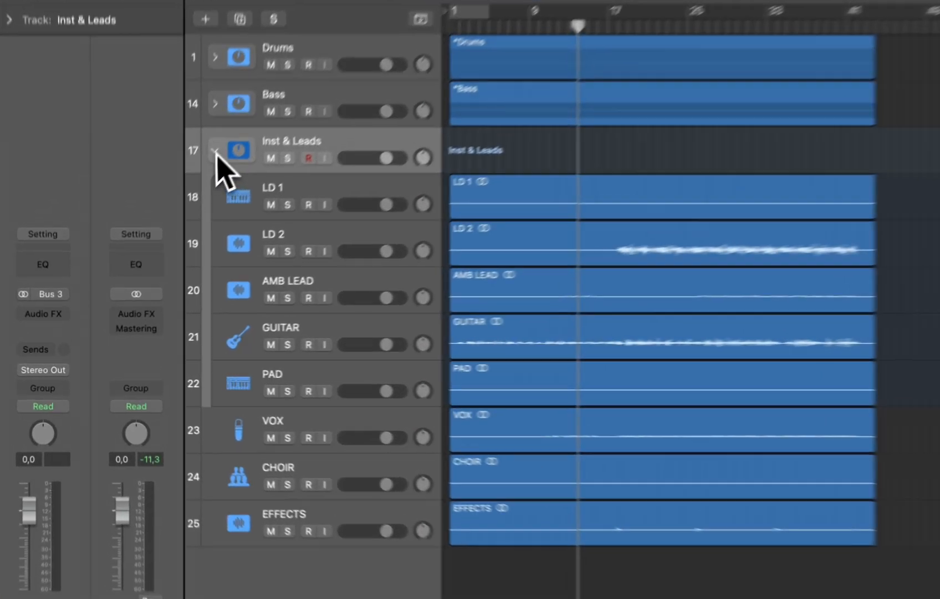
pyautogui.click(180, 201)
# Step: Group the VOX and CHOIR tracks into a summing stack named Vox and collapse it
pyautogui.click(357, 176)
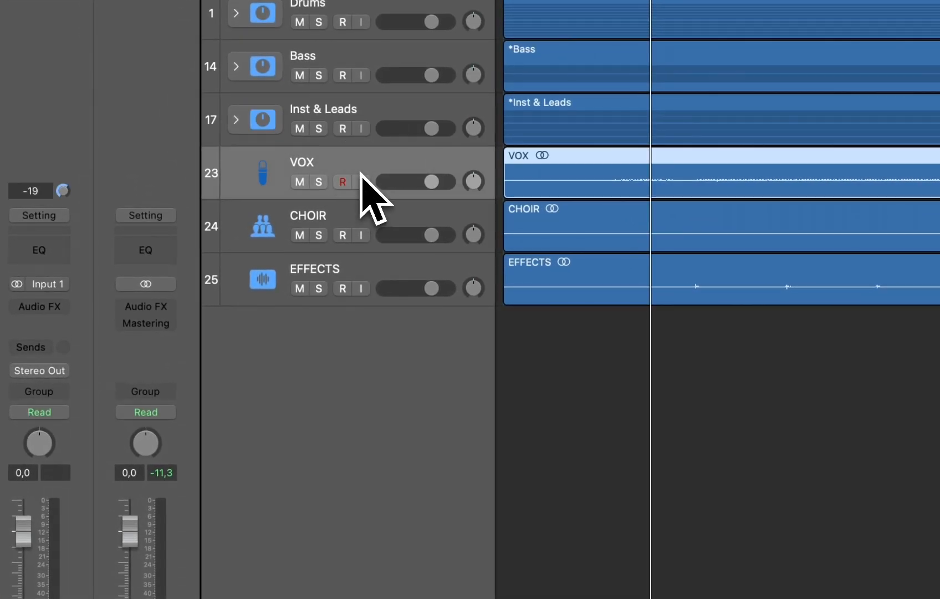
pyautogui.keyDown('shift'); pyautogui.click(366, 239); pyautogui.keyUp('shift')
pyautogui.rightClick(373, 232)
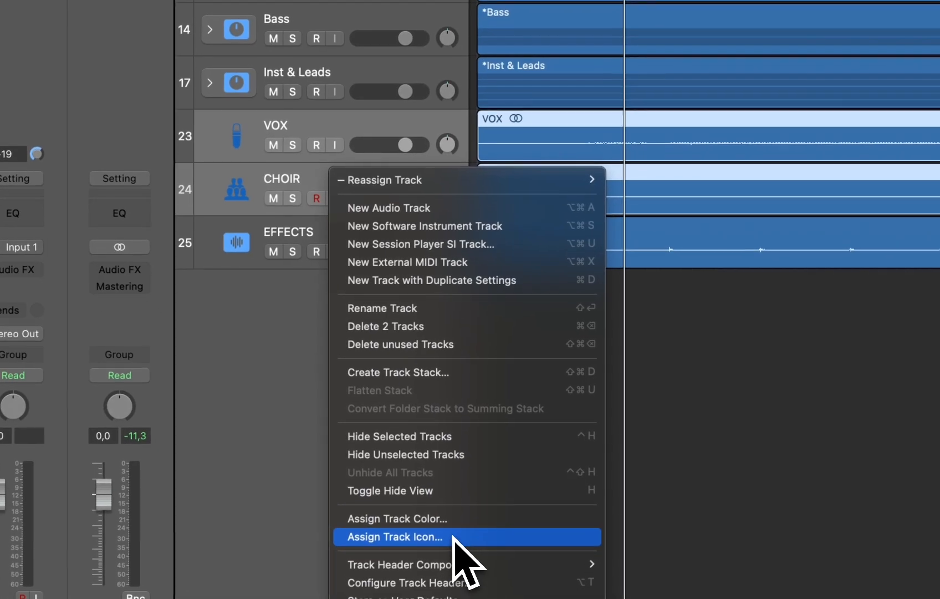
pyautogui.click(432, 371)
pyautogui.press('Return')
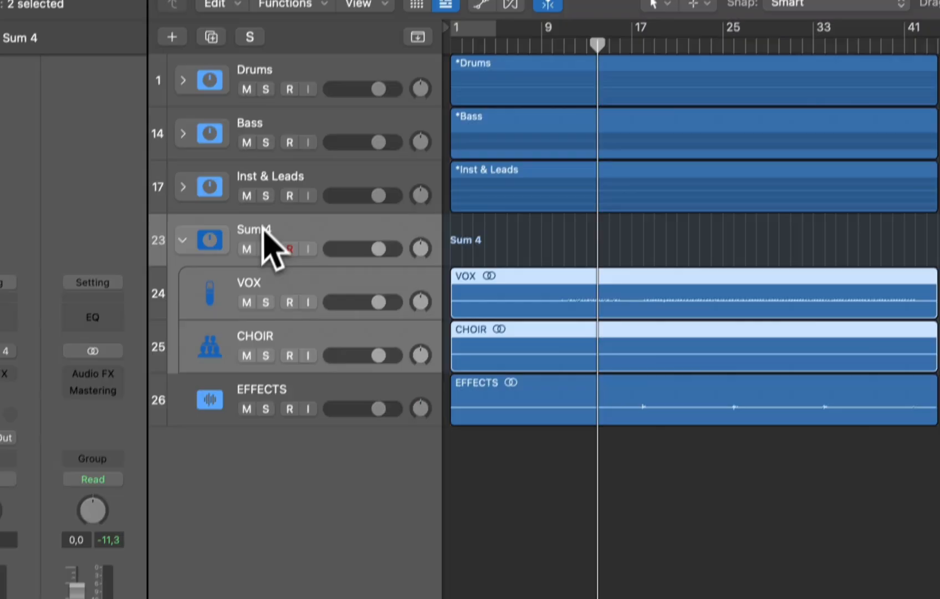
pyautogui.doubleClick(284, 124)
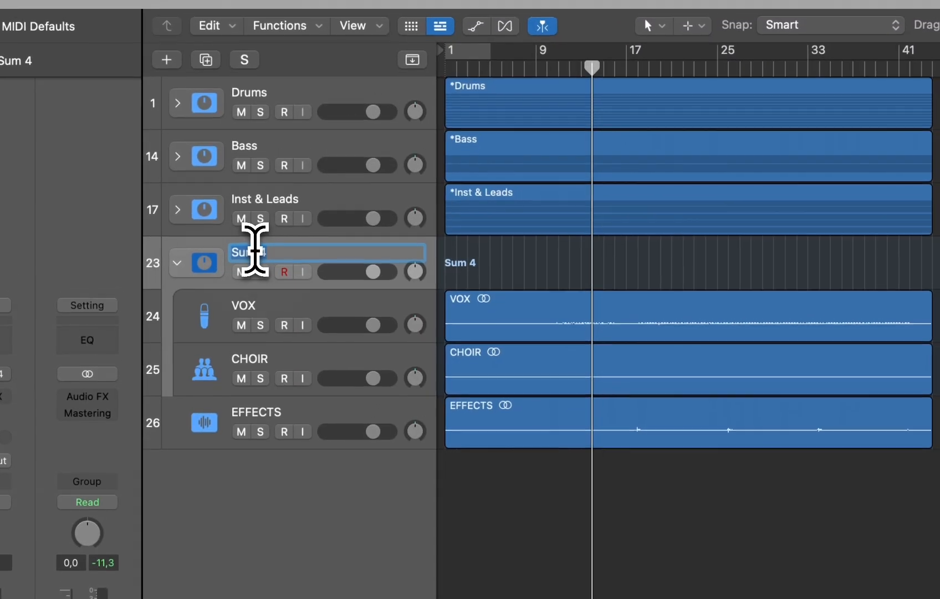
pyautogui.write('Voc')
pyautogui.press('Return')
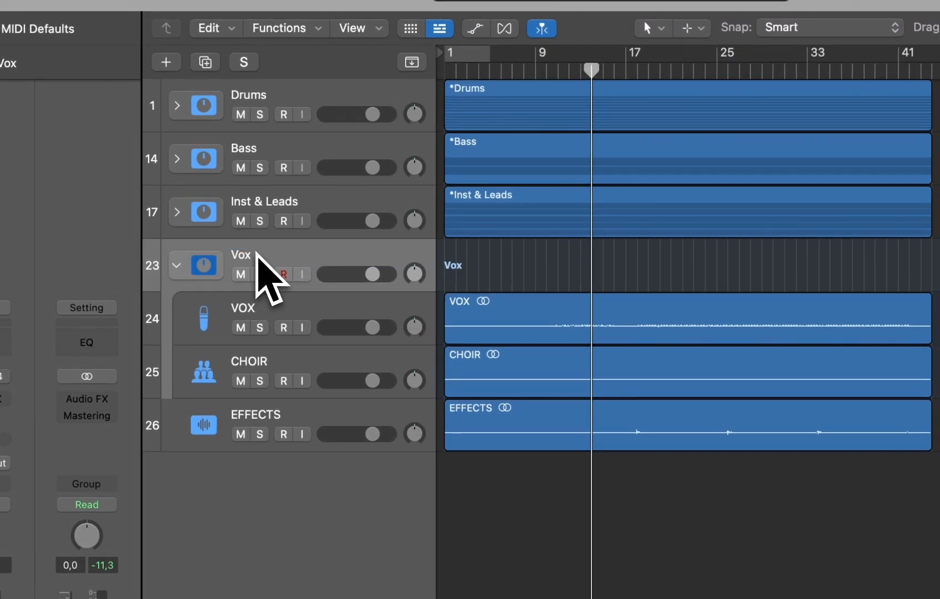
pyautogui.click(291, 421)
pyautogui.click(183, 270)
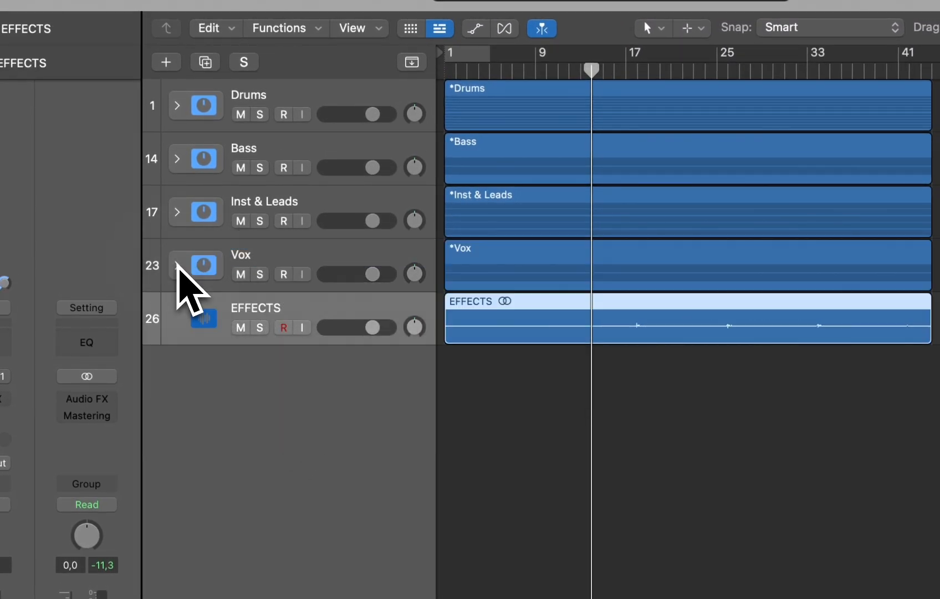
# Step: Expand the Drums stack and set a cycle range from bar 18 to bar 25 where the kick plays
pyautogui.scroll(5, 531, 433)
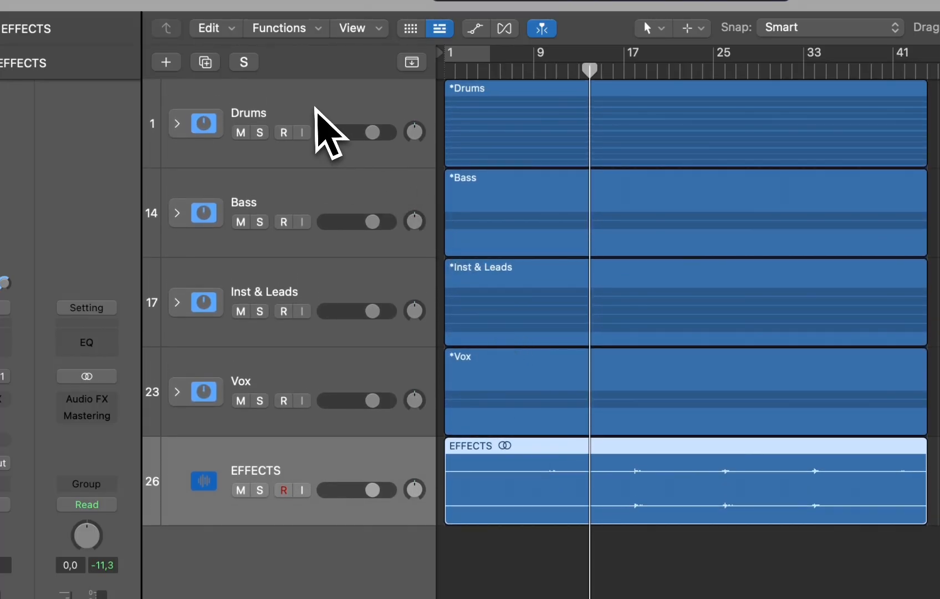
pyautogui.click(310, 118)
pyautogui.click(177, 125)
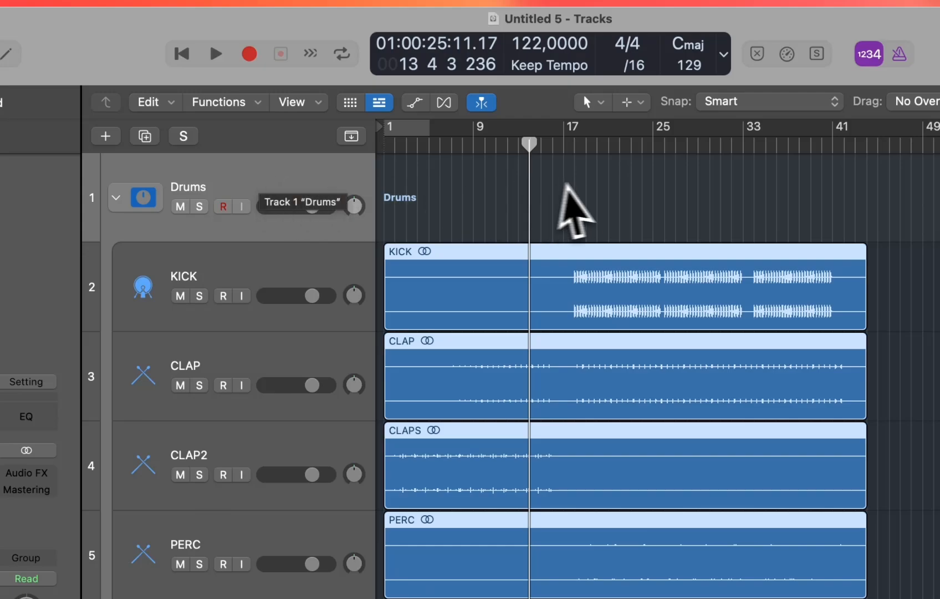
pyautogui.click(590, 193)
pyautogui.click(574, 144)
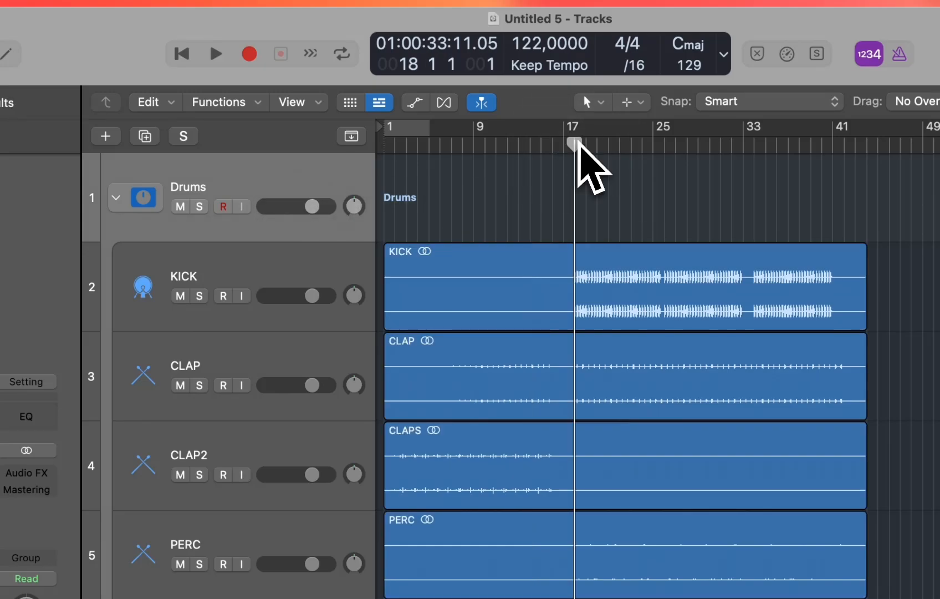
pyautogui.moveTo(577, 130); pyautogui.dragTo(658, 133)
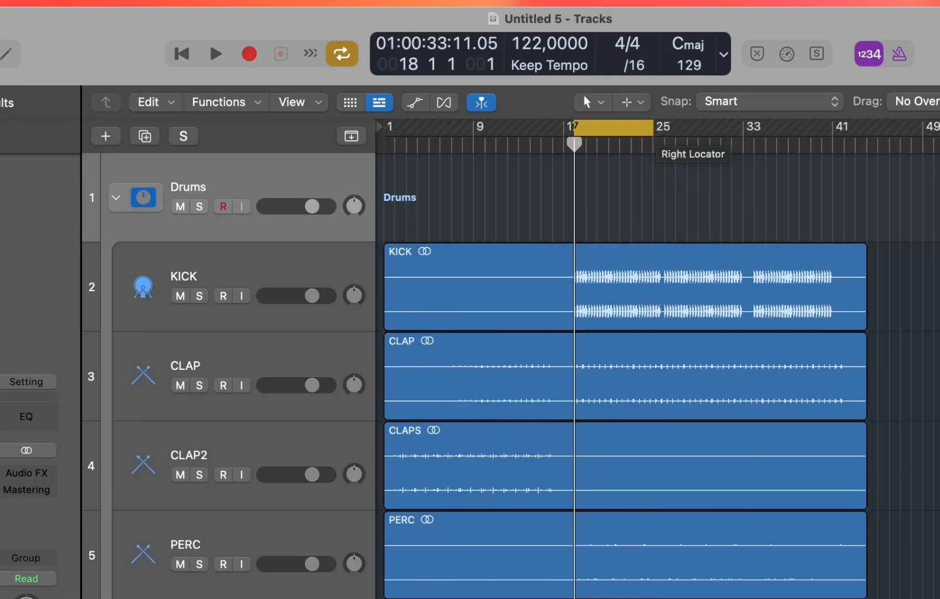
# Step: Solo the Drums stack, listen to it within the cycle range and stop playback
pyautogui.press('space')
pyautogui.click(199, 208)
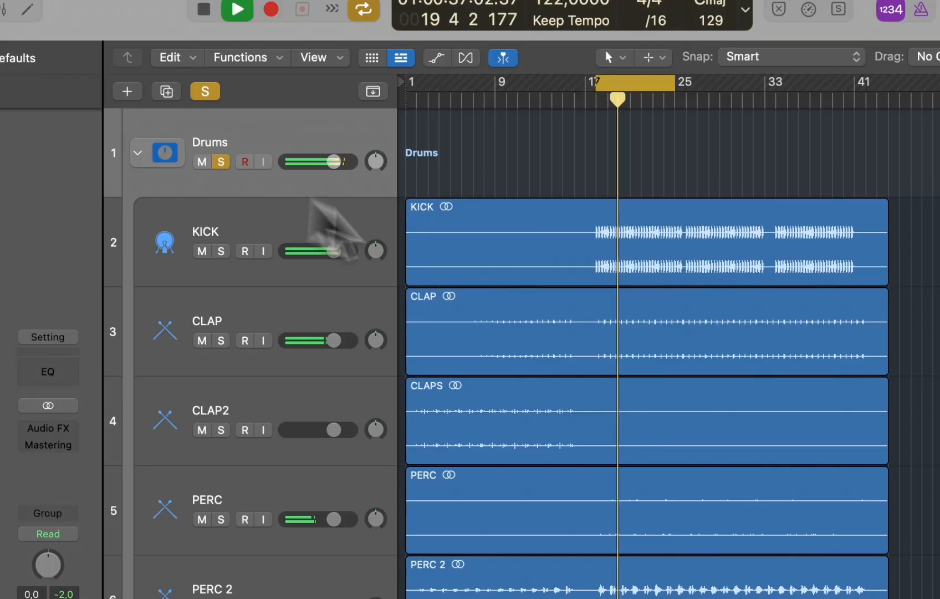
pyautogui.scroll(-3, 633, 343)
pyautogui.scroll(3, 633, 343)
pyautogui.press('space')
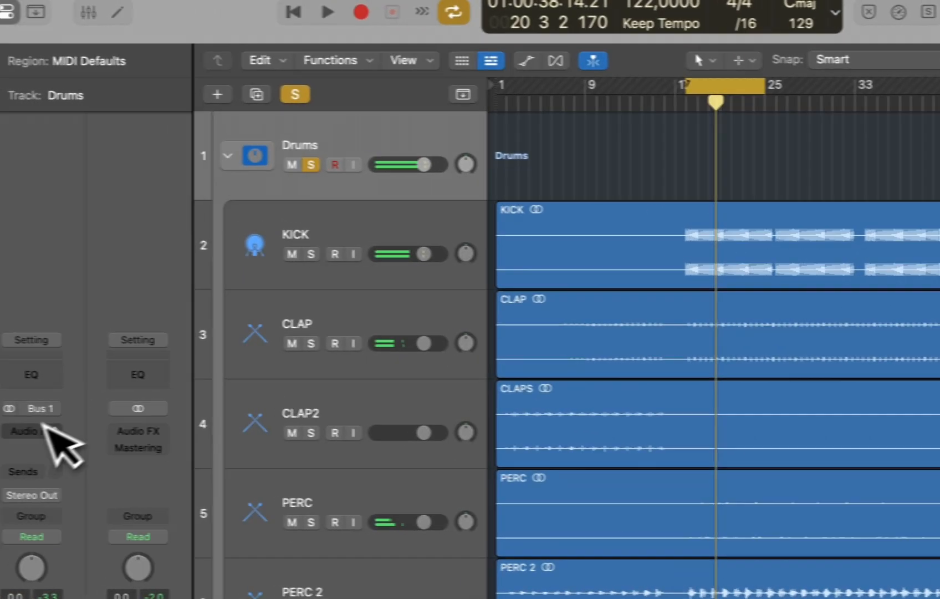
# Step: Insert a stereo Compressor on the Drums stack and turn its Auto Gain off
pyautogui.click(46, 427)
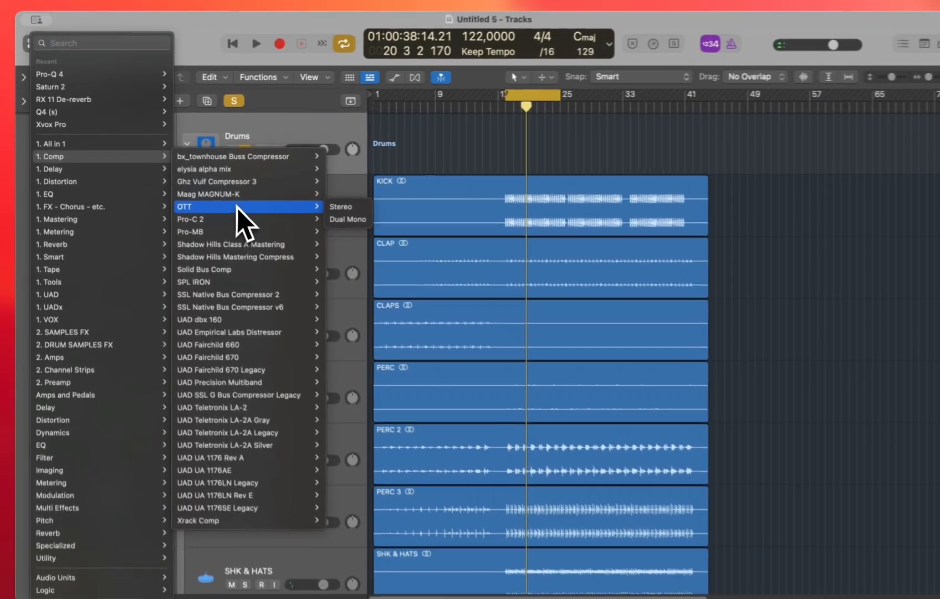
pyautogui.moveTo(149, 355)
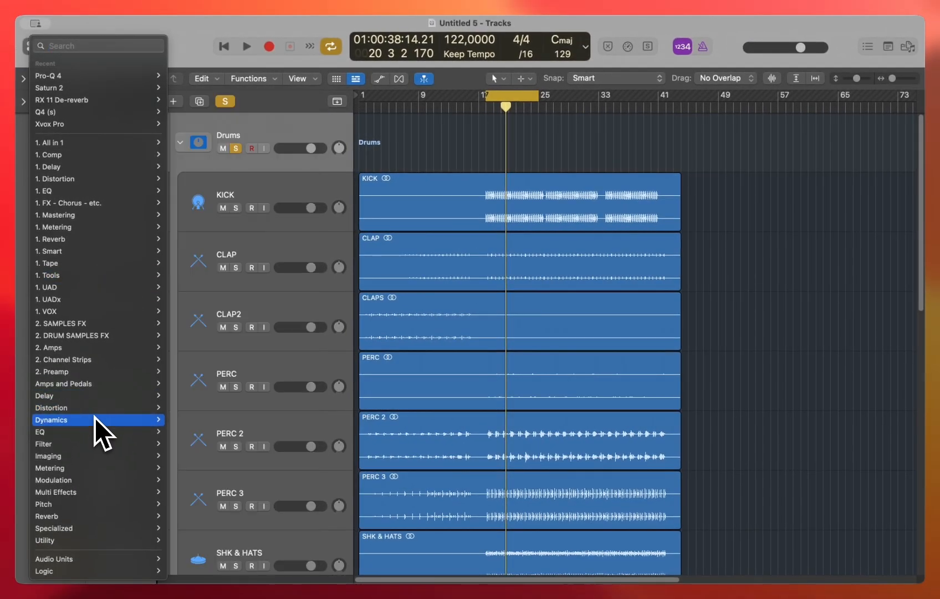
pyautogui.moveTo(108, 422)
pyautogui.moveTo(262, 222)
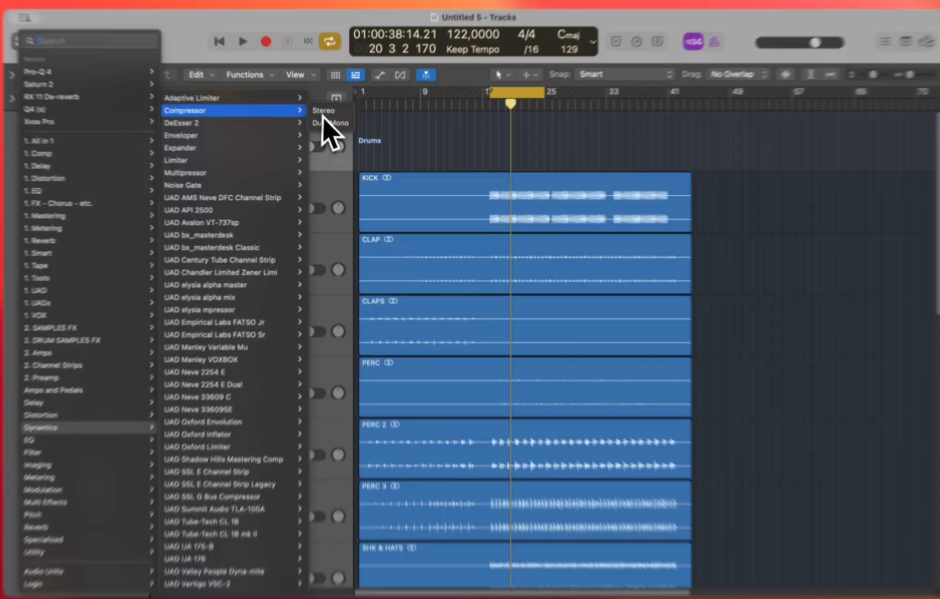
pyautogui.click(326, 114)
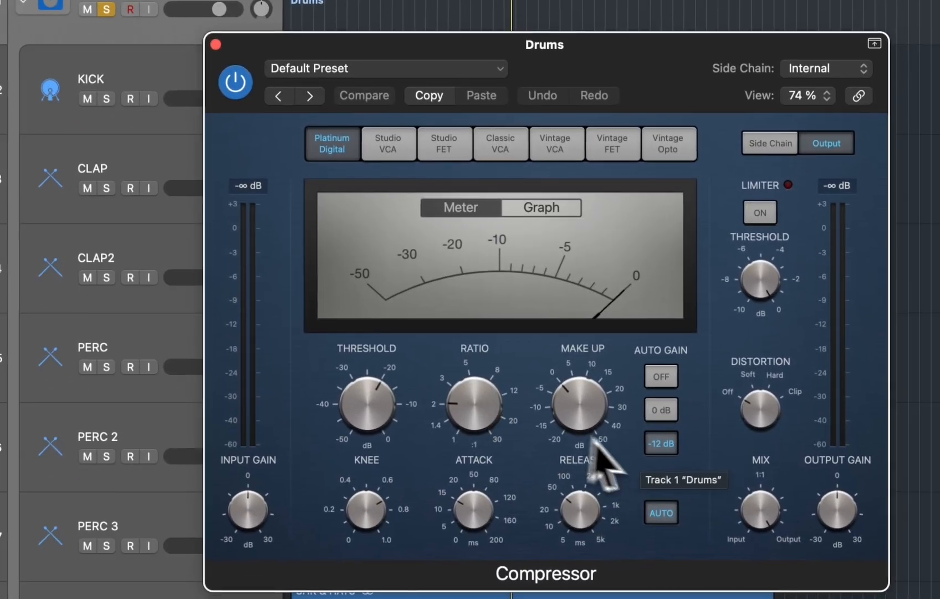
pyautogui.click(661, 377)
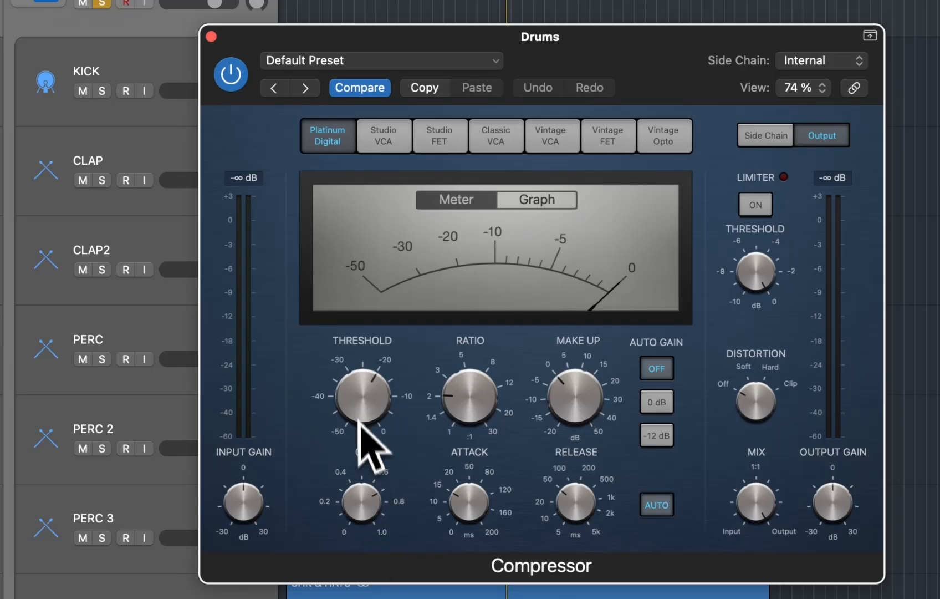
# Step: Compare the playing Drums stack with the Compressor bypassed and active, stop playback and unsolo the stack
pyautogui.press('space')
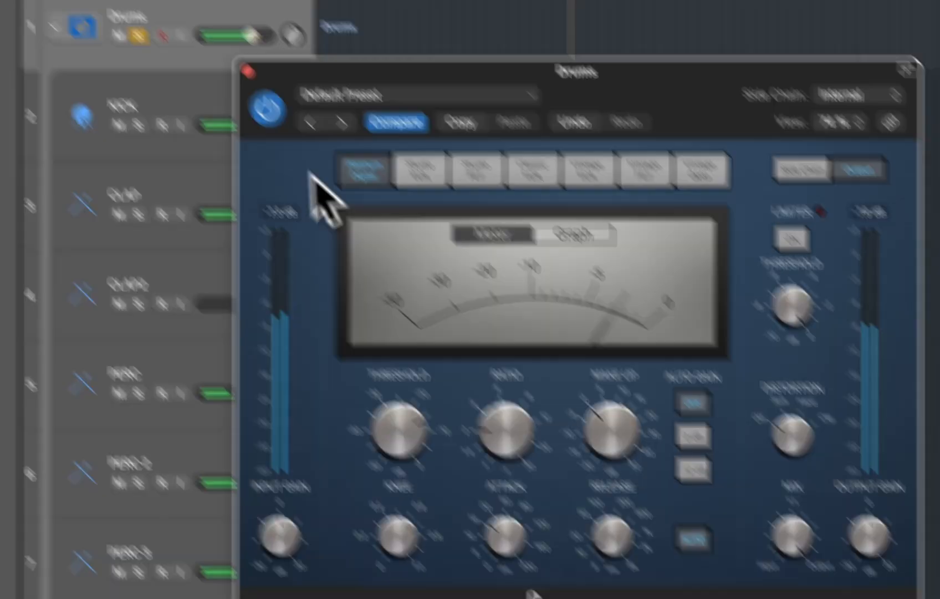
pyautogui.click(232, 76)
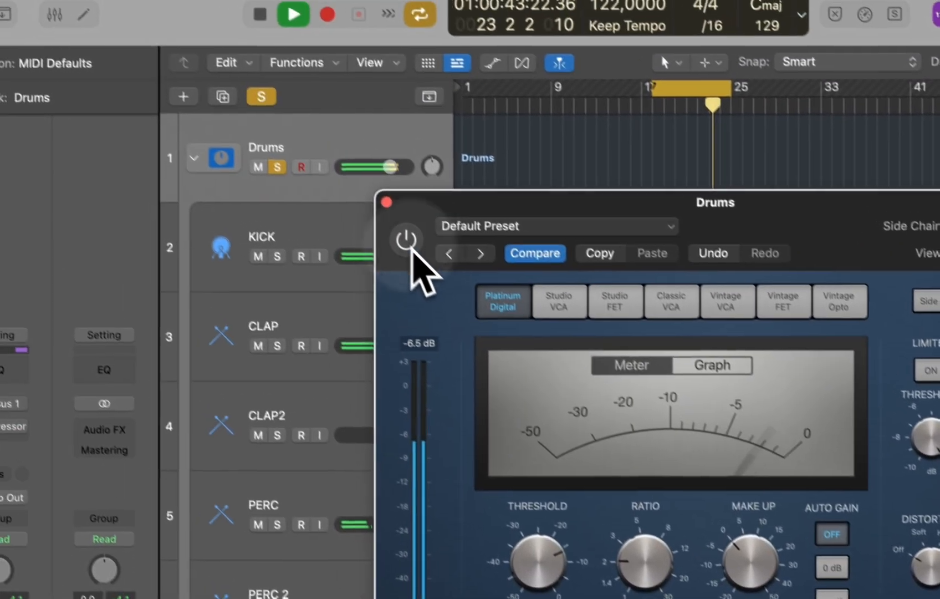
pyautogui.click(430, 266)
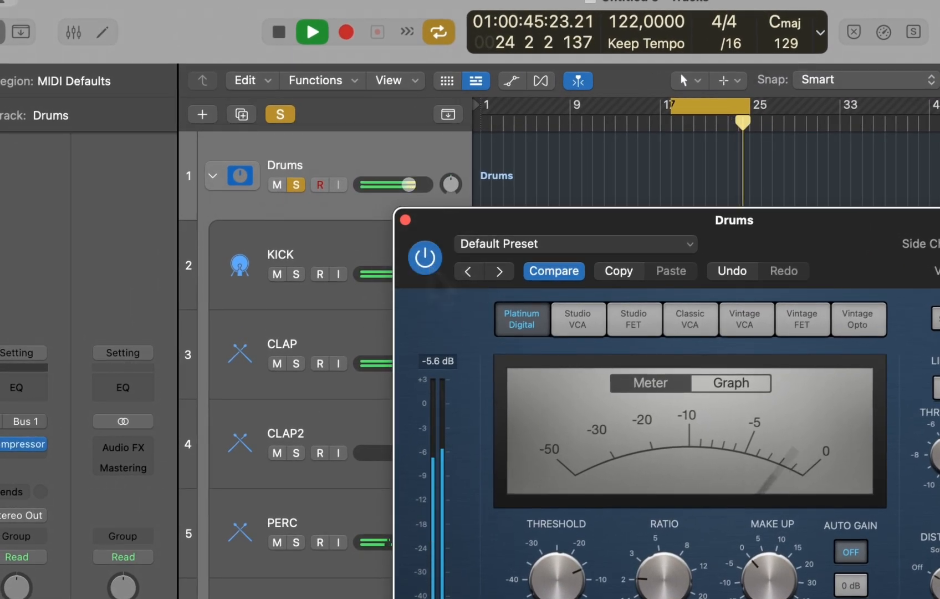
pyautogui.click(405, 220)
pyautogui.press('space')
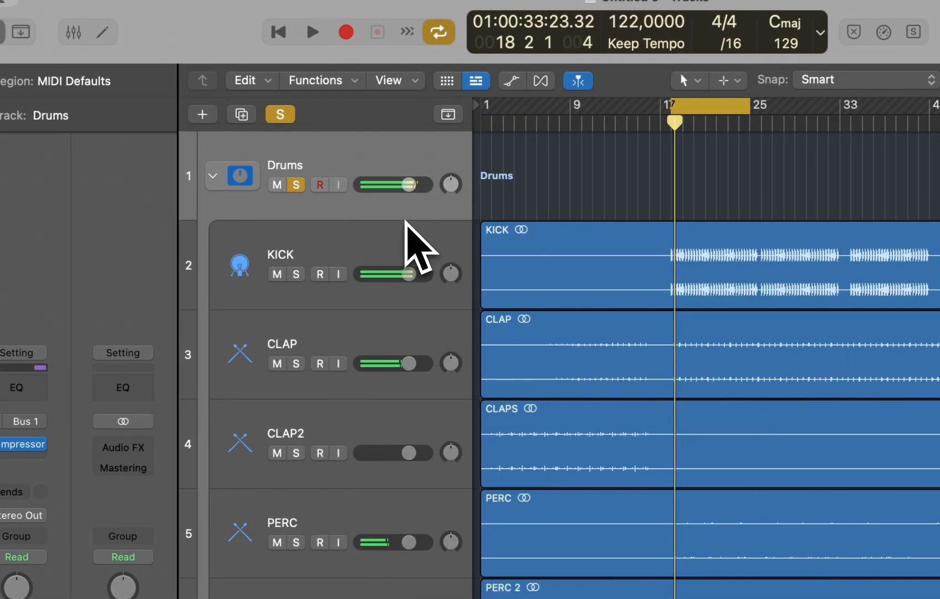
pyautogui.click(296, 185)
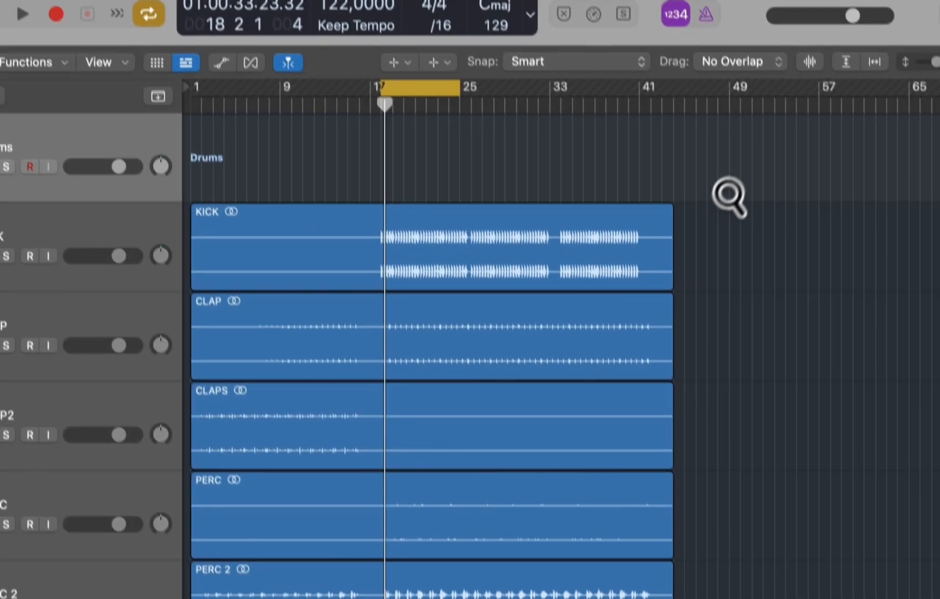
# Step: Delete the silent parts before and after the kick audio on the KICK track
pyautogui.moveTo(789, 206); pyautogui.dragTo(260, 546)
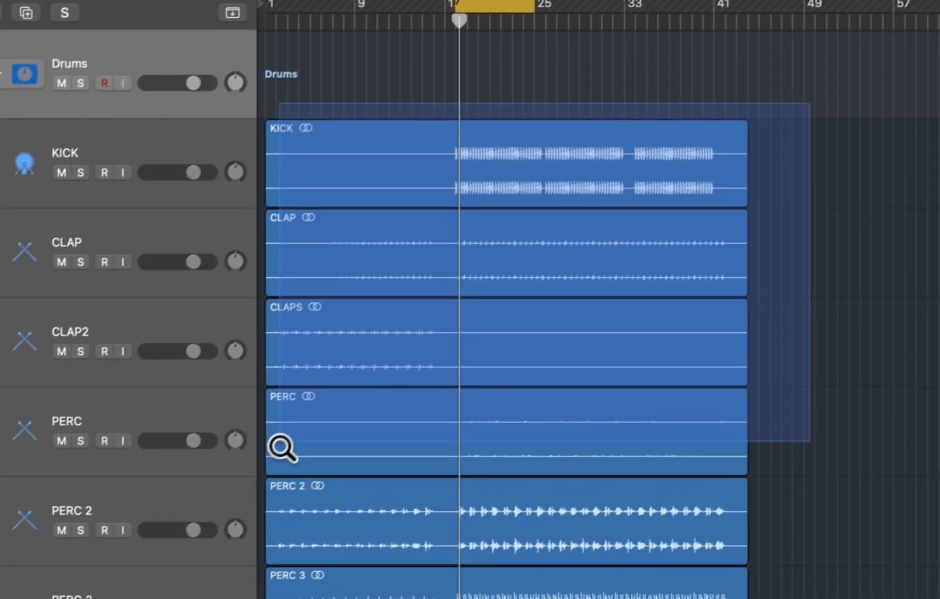
pyautogui.moveTo(283, 448); pyautogui.dragTo(282, 446)
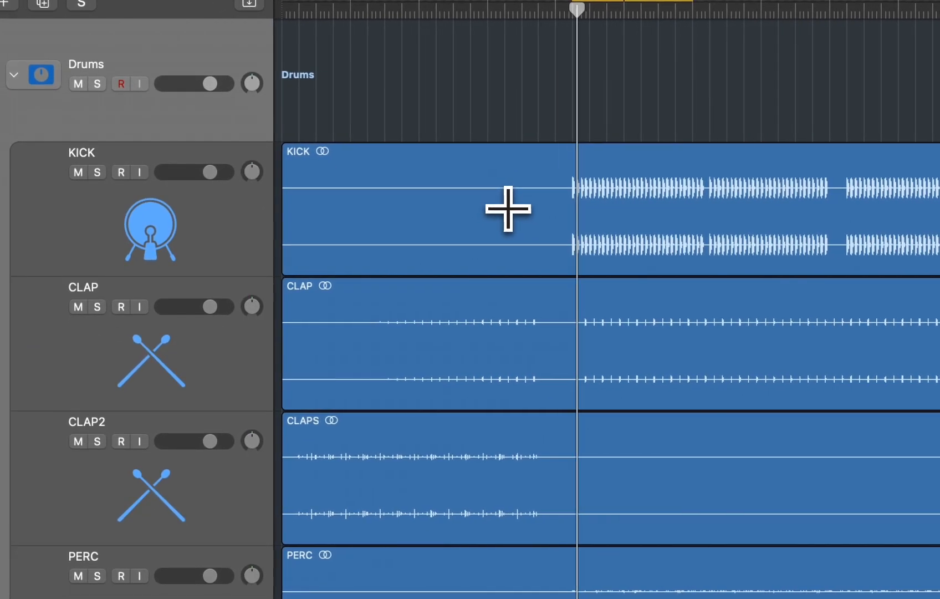
pyautogui.moveTo(563, 174); pyautogui.dragTo(269, 181)
pyautogui.press('Delete')
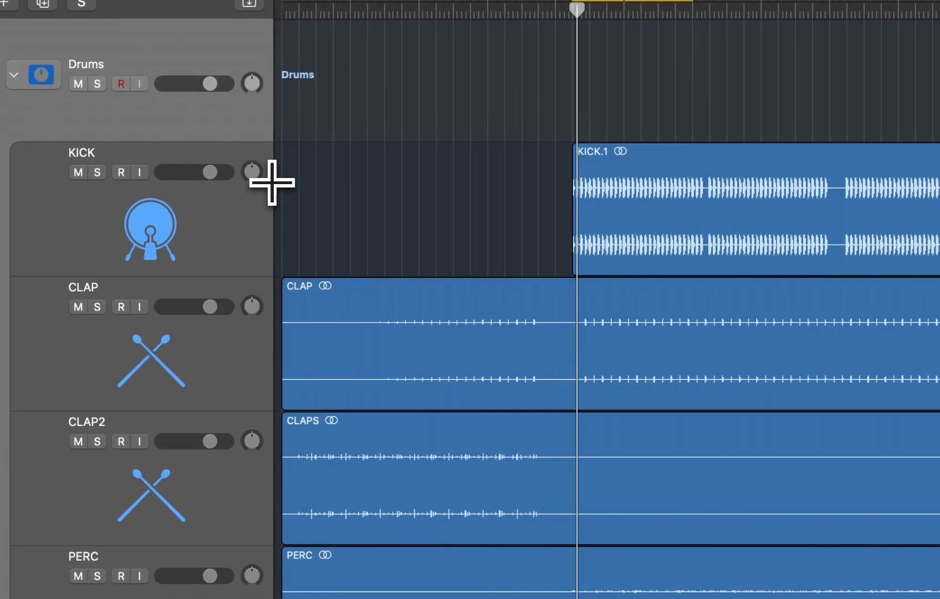
pyautogui.moveTo(901, 216); pyautogui.dragTo(833, 216)
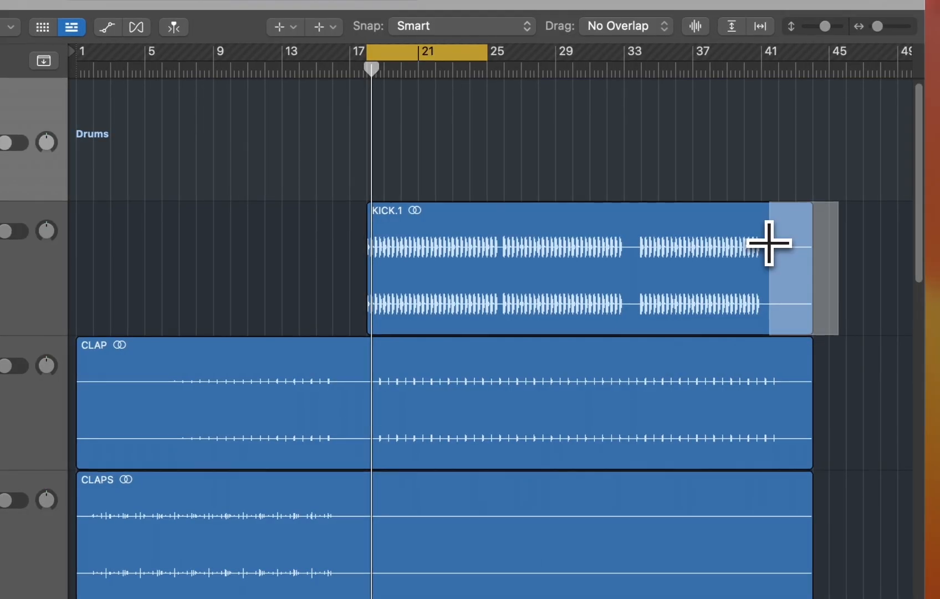
pyautogui.press('Delete')
# Step: Delete the silence on the CLAP track at its start, in the gap before bar 18 and from position 42 3 1 1 onward
pyautogui.moveTo(74, 404); pyautogui.dragTo(160, 412)
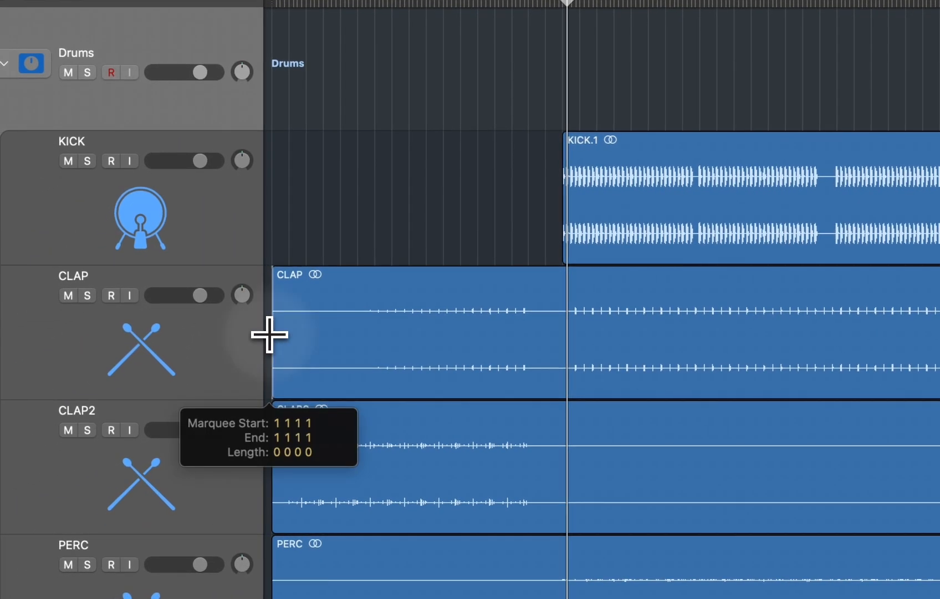
pyautogui.moveTo(356, 341); pyautogui.dragTo(357, 341)
pyautogui.press('Delete')
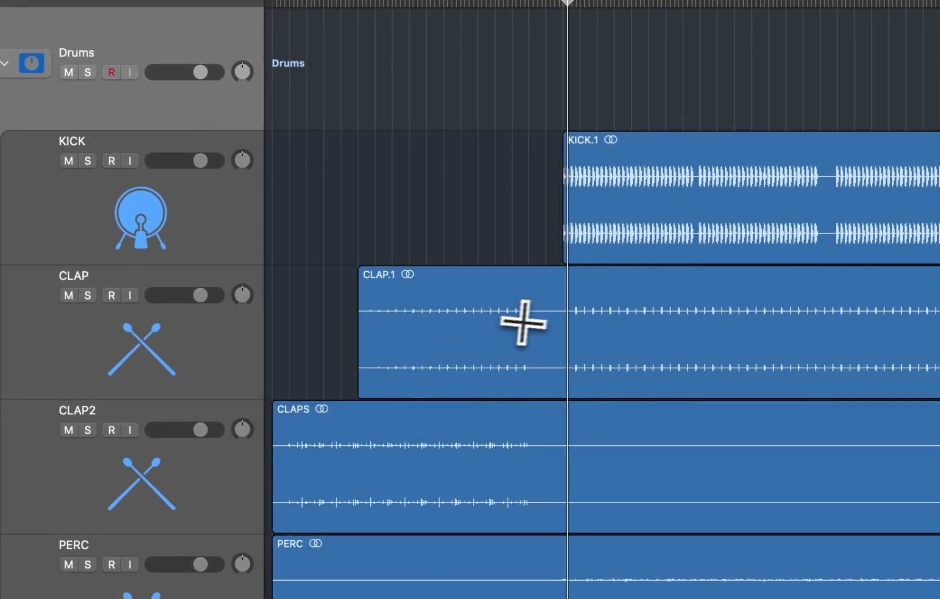
pyautogui.moveTo(533, 313); pyautogui.dragTo(561, 314)
pyautogui.press('Delete')
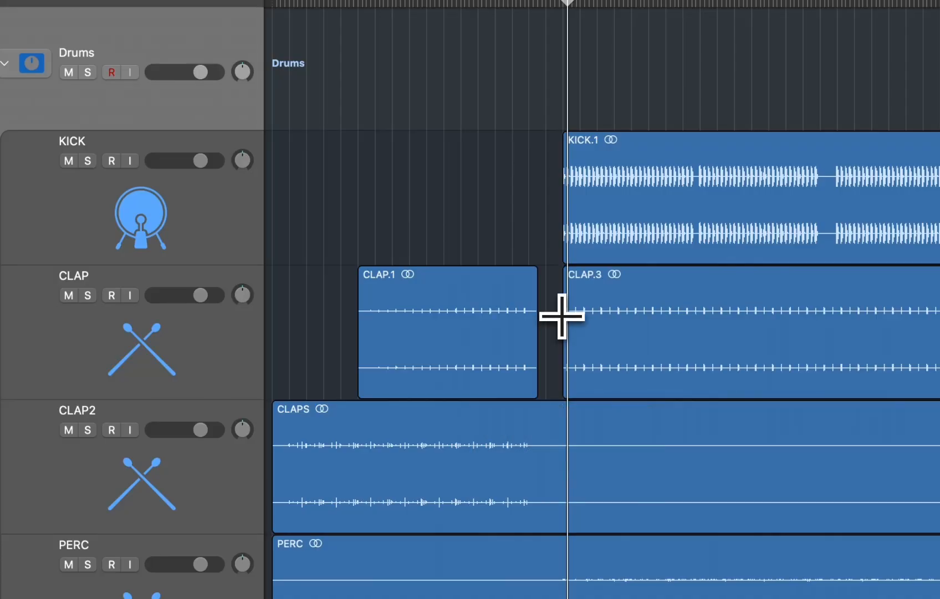
pyautogui.moveTo(939, 325); pyautogui.dragTo(939, 335)
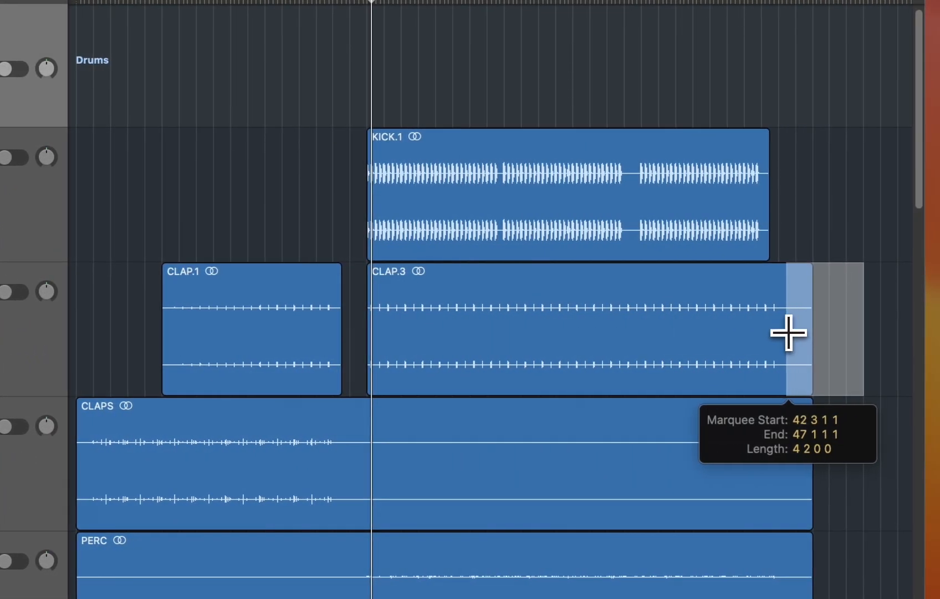
pyautogui.moveTo(788, 332); pyautogui.dragTo(788, 332)
pyautogui.press('Delete')
# Step: Delete the silence after the audio on the CLAP2 track and from bar 1 to bar 17 on the PERC track
pyautogui.scroll(-5, 788, 332)
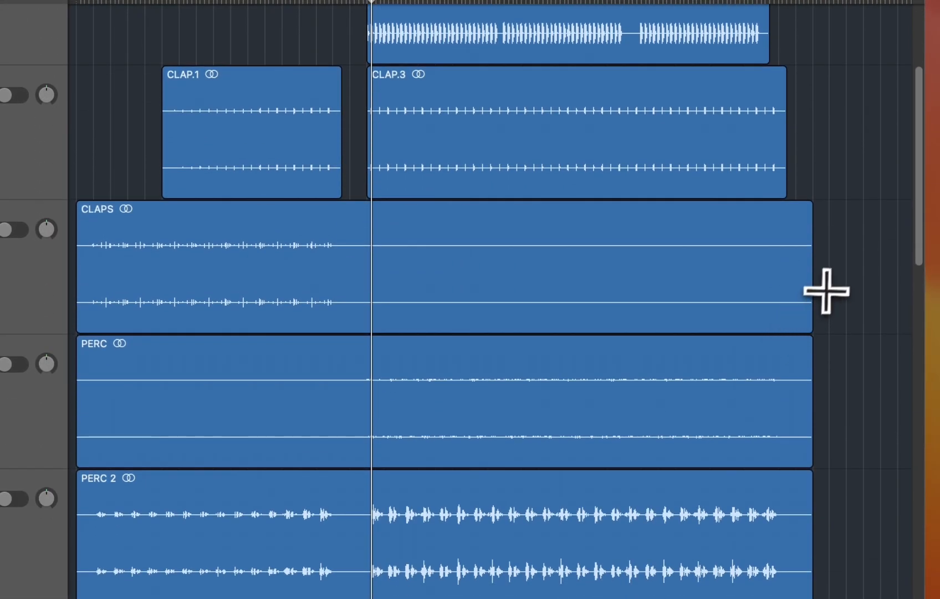
pyautogui.moveTo(829, 289); pyautogui.dragTo(334, 291)
pyautogui.moveTo(516, 356); pyautogui.dragTo(259, 325)
pyautogui.press('Delete')
pyautogui.scroll(-5, 525, 357)
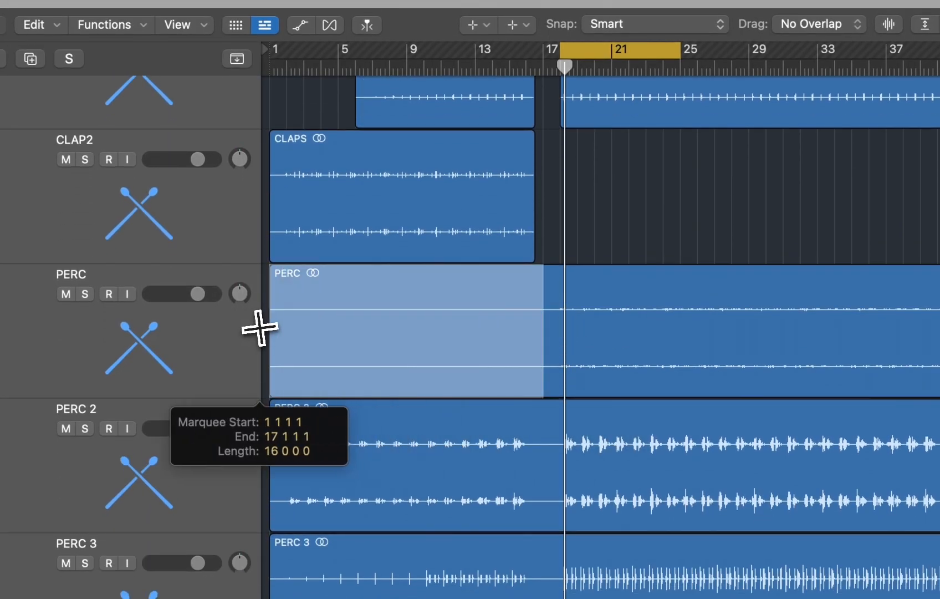
pyautogui.press('Delete')
# Step: Delete the silent gap before bar 18 on the PERC 2 and PERC 3 tracks
pyautogui.scroll(-5, 462, 324)
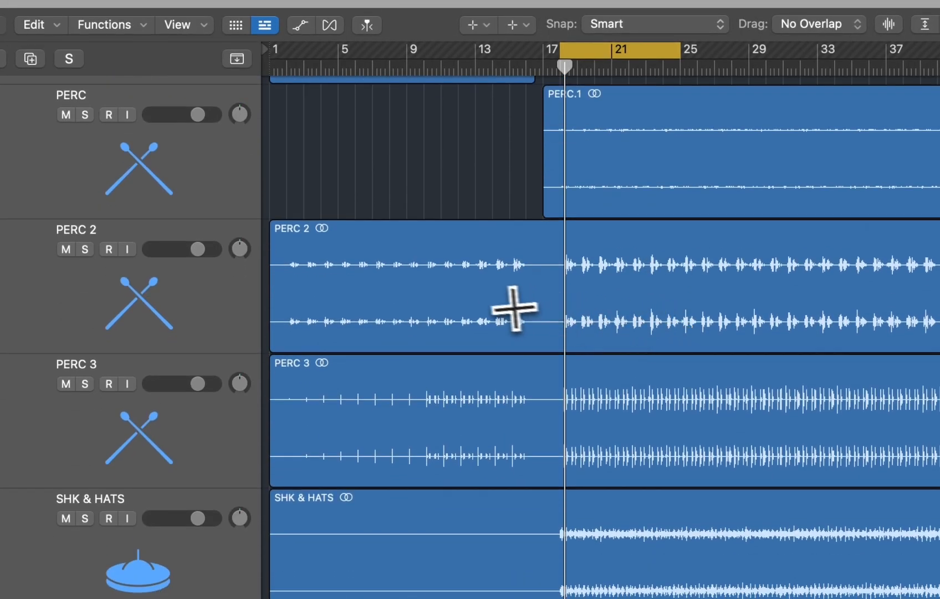
pyautogui.moveTo(541, 273); pyautogui.dragTo(558, 289)
pyautogui.press('Delete')
pyautogui.scroll(-3, 558, 273)
pyautogui.press('Delete')
pyautogui.moveTo(552, 191); pyautogui.dragTo(565, 365)
pyautogui.press('Delete')
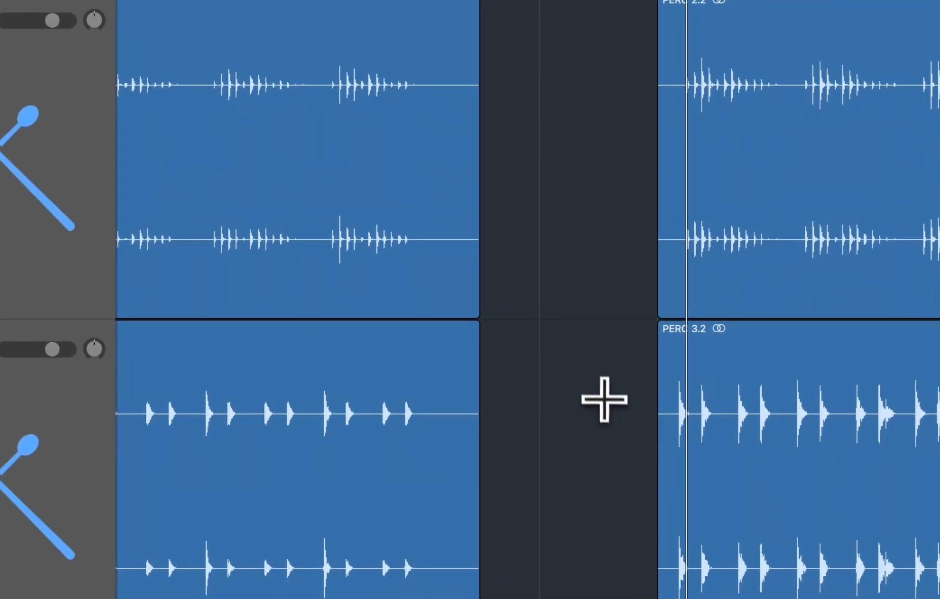
# Step: Try to trim the start of the second PERC 3 region to its first hit, undo it and clear the marquee selection
pyautogui.moveTo(613, 405); pyautogui.dragTo(790, 508)
pyautogui.press('Delete')
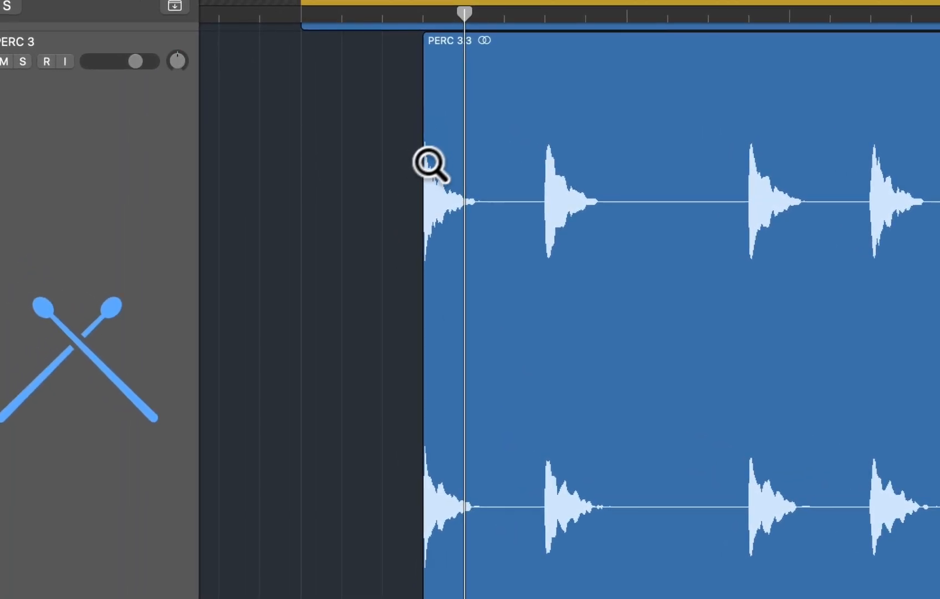
pyautogui.press('super+z')
pyautogui.moveTo(406, 202); pyautogui.dragTo(448, 195)
pyautogui.moveTo(374, 174); pyautogui.dragTo(493, 281)
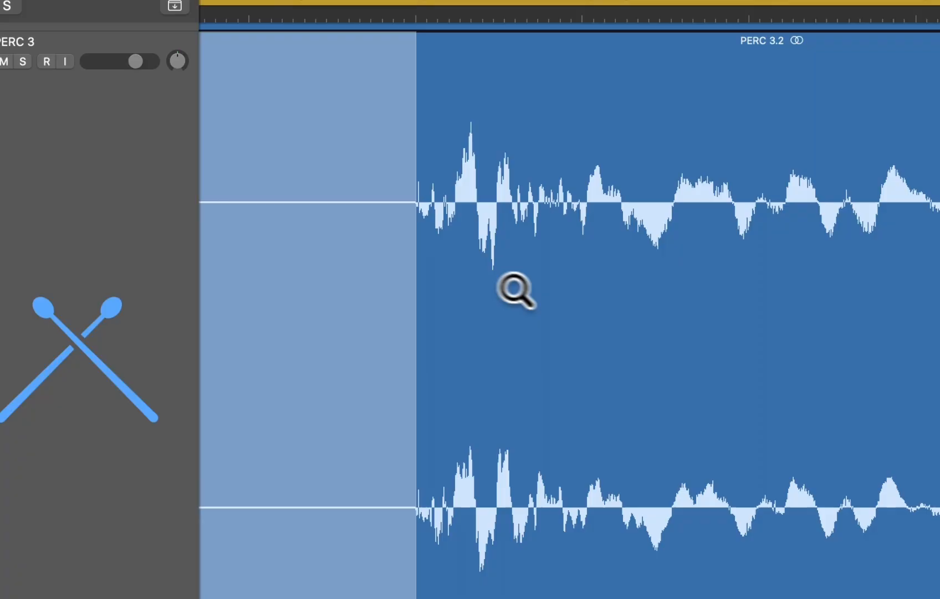
pyautogui.keyDown('ctrl'); pyautogui.keyDown('alt'); pyautogui.click(447, 262); pyautogui.keyUp('alt'); pyautogui.keyUp('ctrl')
pyautogui.keyDown('ctrl'); pyautogui.keyDown('alt'); pyautogui.click(447, 261); pyautogui.keyUp('alt'); pyautogui.keyUp('ctrl')
pyautogui.keyDown('ctrl'); pyautogui.keyDown('alt'); pyautogui.click(447, 260); pyautogui.keyUp('alt'); pyautogui.keyUp('ctrl')
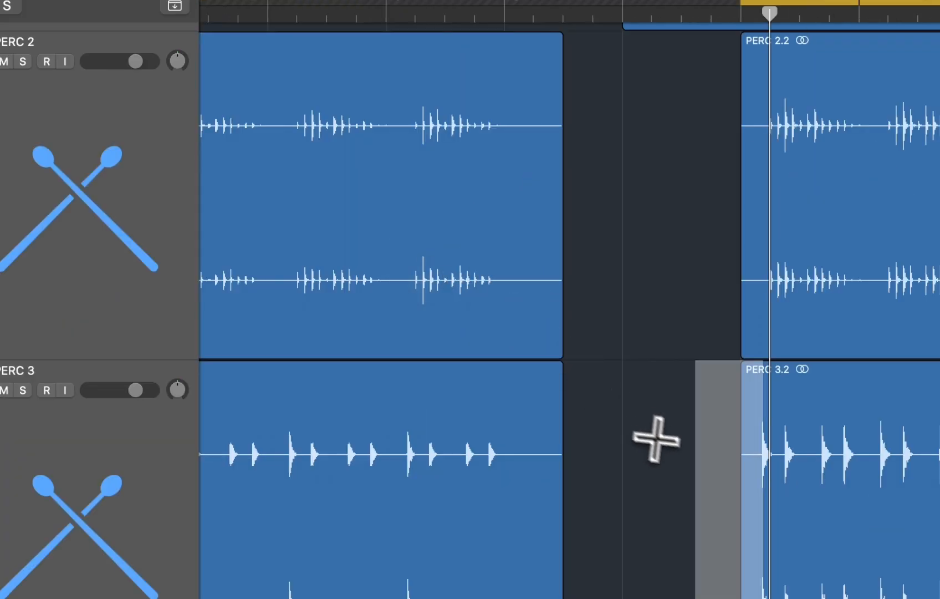
pyautogui.click(674, 454)
pyautogui.keyDown('ctrl'); pyautogui.keyDown('alt'); pyautogui.click(713, 481); pyautogui.keyUp('alt'); pyautogui.keyUp('ctrl')
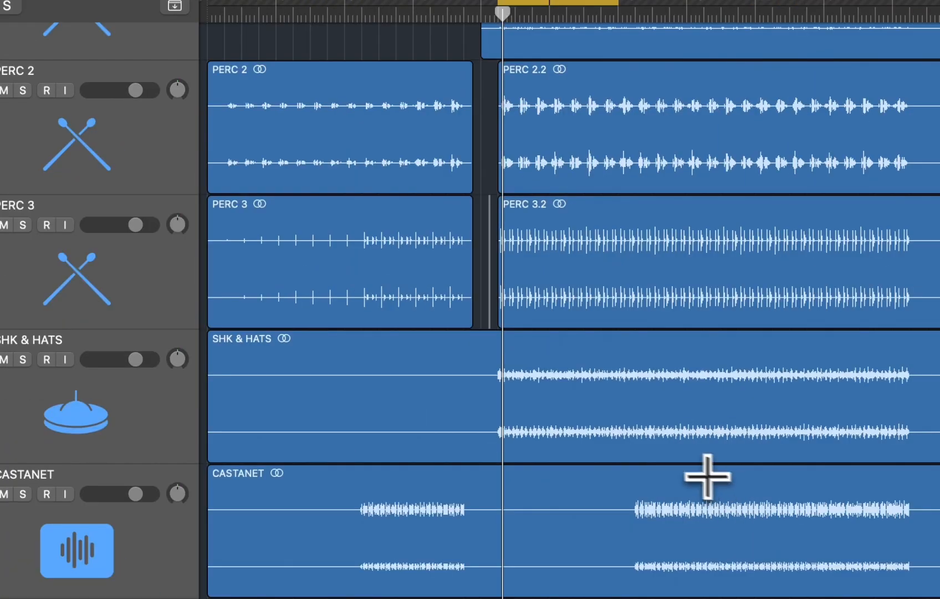
# Step: Delete all the silence before bar 18 on the SHK & HATS track, including the empty leading region
pyautogui.moveTo(493, 366); pyautogui.dragTo(273, 374)
pyautogui.click(487, 386)
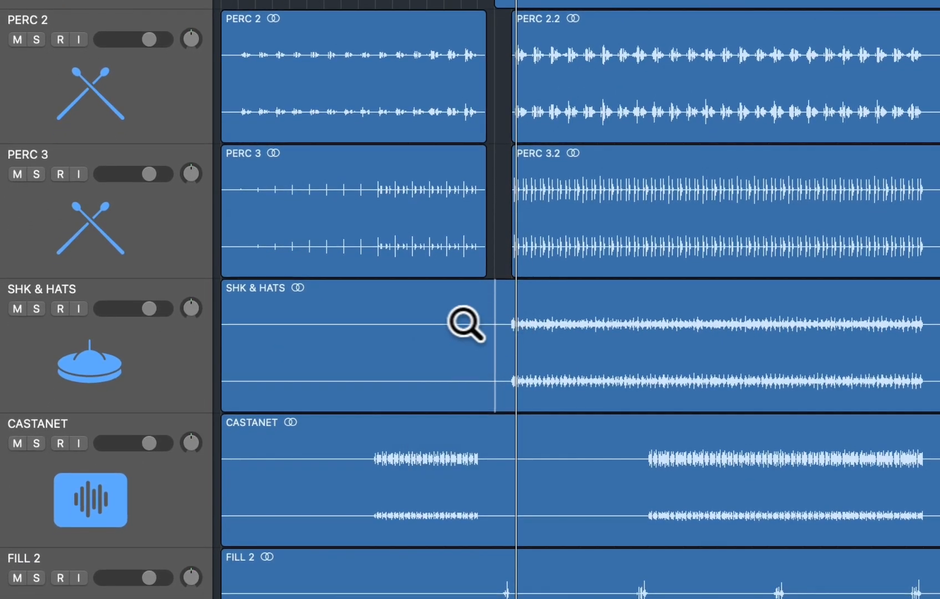
pyautogui.moveTo(524, 349); pyautogui.dragTo(526, 350)
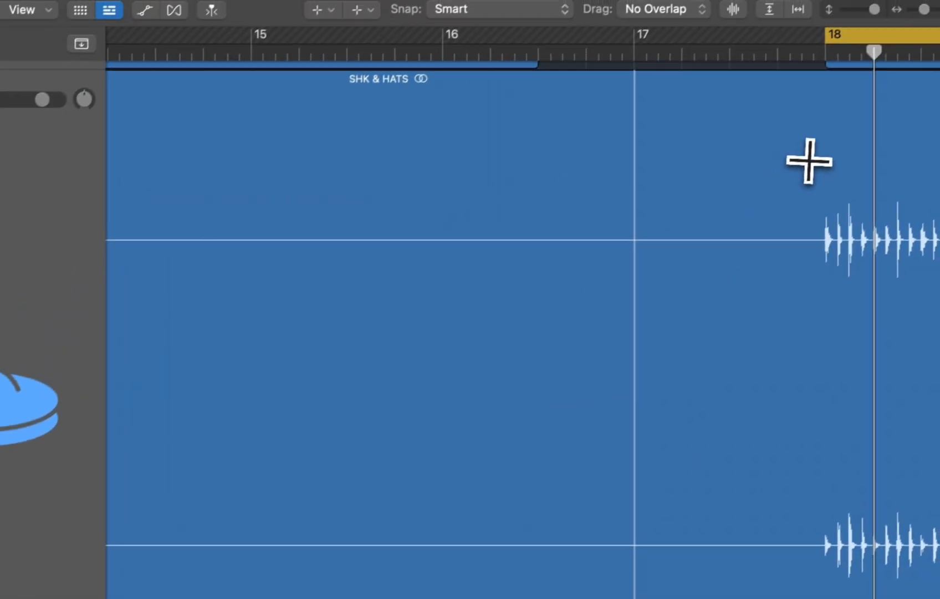
pyautogui.moveTo(805, 165); pyautogui.dragTo(401, 168)
pyautogui.press('Delete')
pyautogui.keyDown('ctrl'); pyautogui.keyDown('alt'); pyautogui.click(394, 258); pyautogui.keyUp('alt'); pyautogui.keyUp('ctrl')
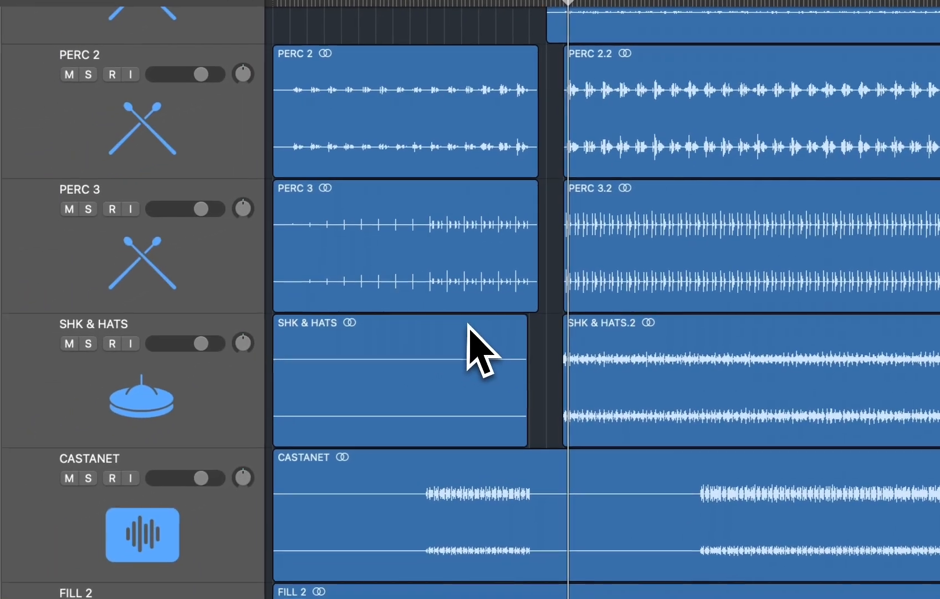
pyautogui.click(422, 339)
pyautogui.press('Delete')
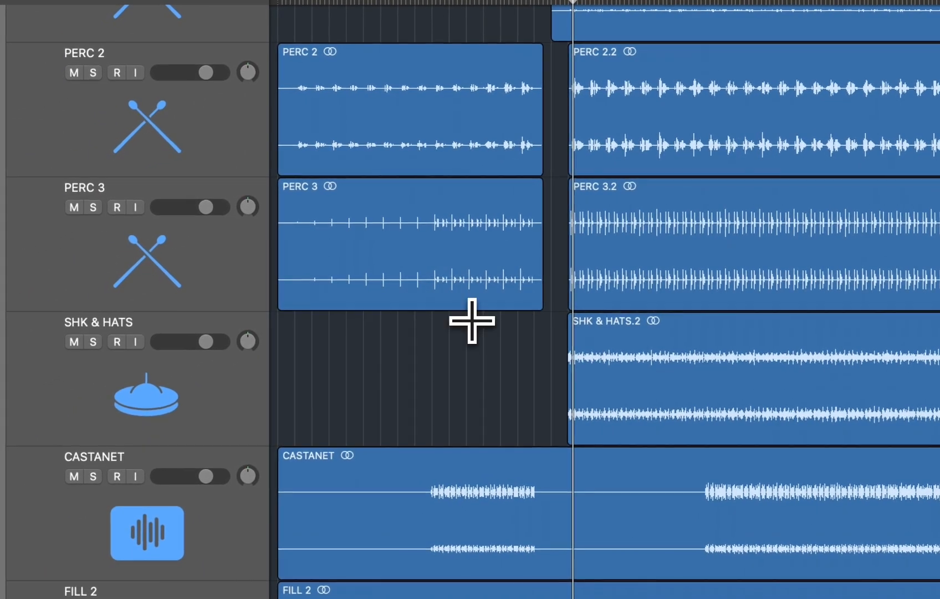
# Step: Delete the silence before the first passage and between the two passages on the CASTANET track
pyautogui.scroll(-1, 498, 377)
pyautogui.scroll(-3, 586, 385)
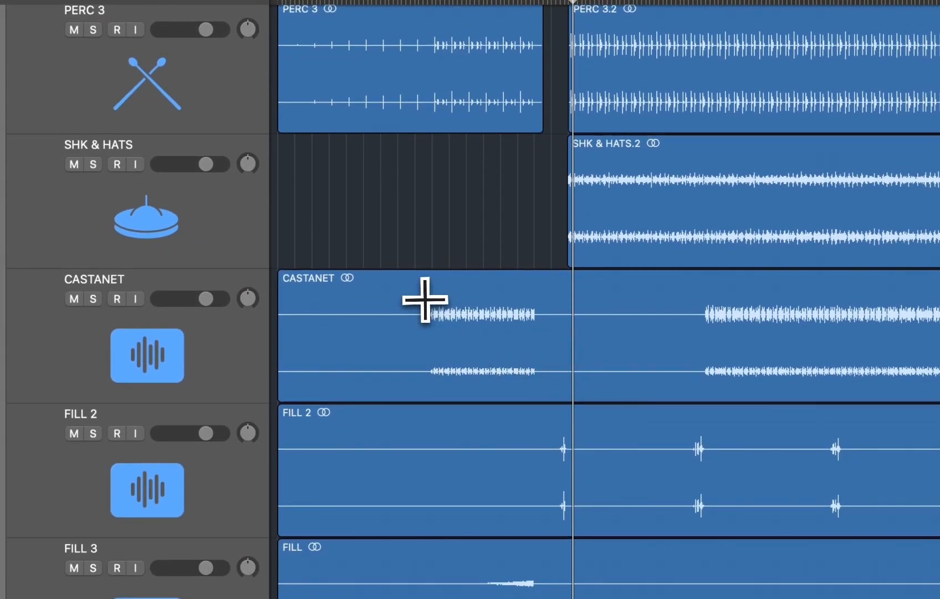
pyautogui.moveTo(425, 299); pyautogui.dragTo(257, 296)
pyautogui.press('Delete')
pyautogui.moveTo(542, 314); pyautogui.dragTo(695, 340)
pyautogui.press('Delete')
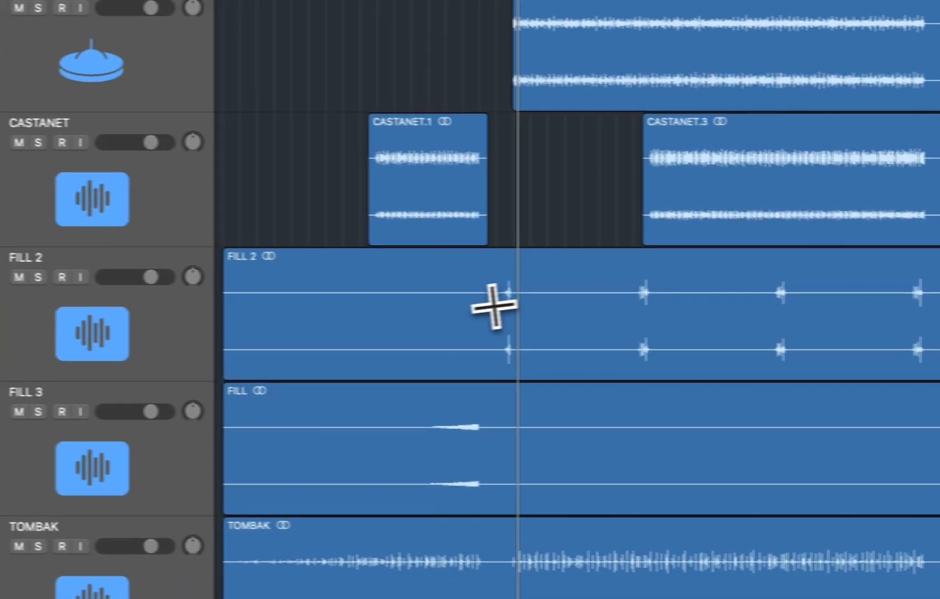
# Step: Delete the silence before the first hit on the FILL 2 track and select the silent gap following that hit
pyautogui.moveTo(406, 416); pyautogui.dragTo(138, 414)
pyautogui.press('Delete')
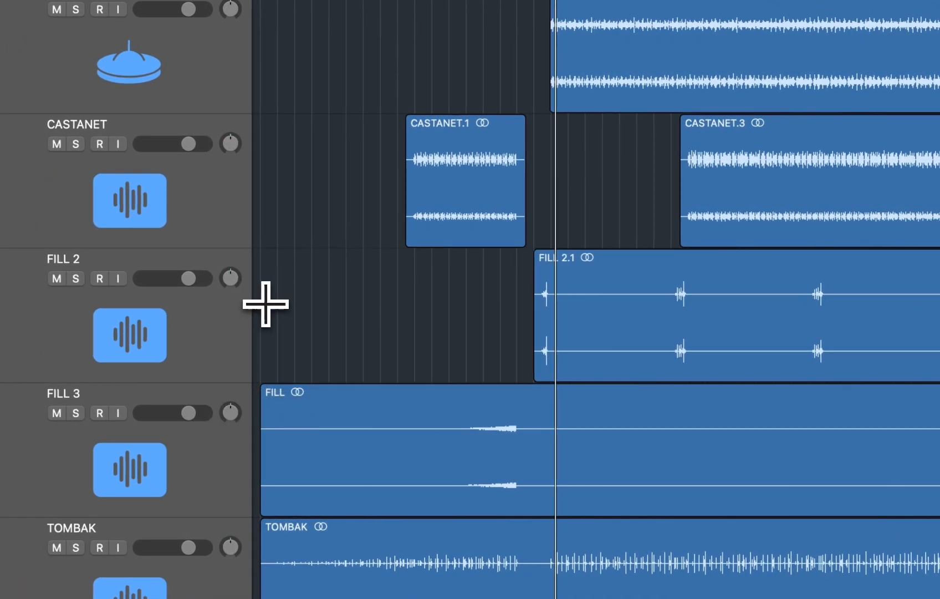
pyautogui.moveTo(551, 310); pyautogui.dragTo(622, 315)
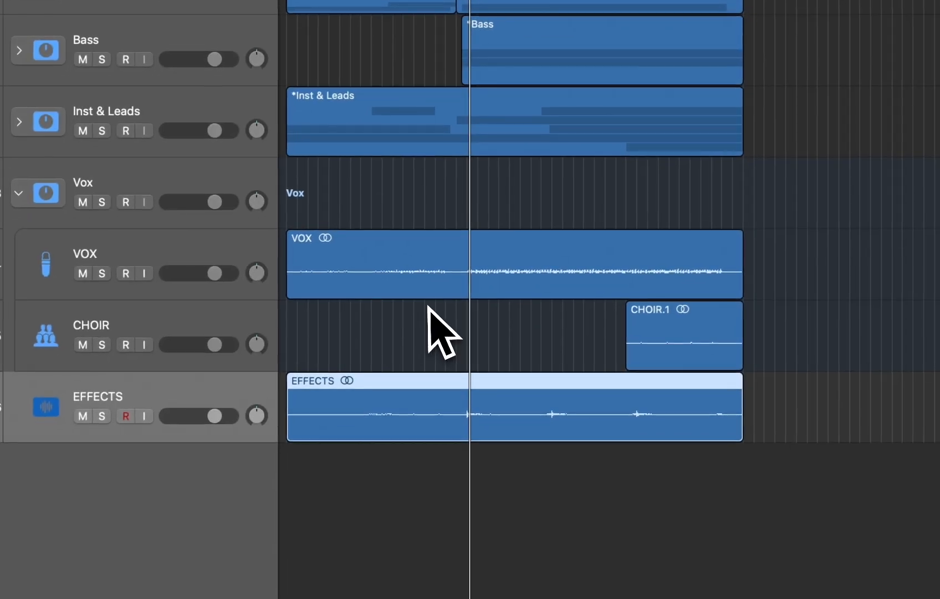
# Step: Delete the silent gap between the two vocal passages on the VOX track, from 16 2 1 1 to 17 4 1 1
pyautogui.moveTo(451, 207); pyautogui.dragTo(278, 347)
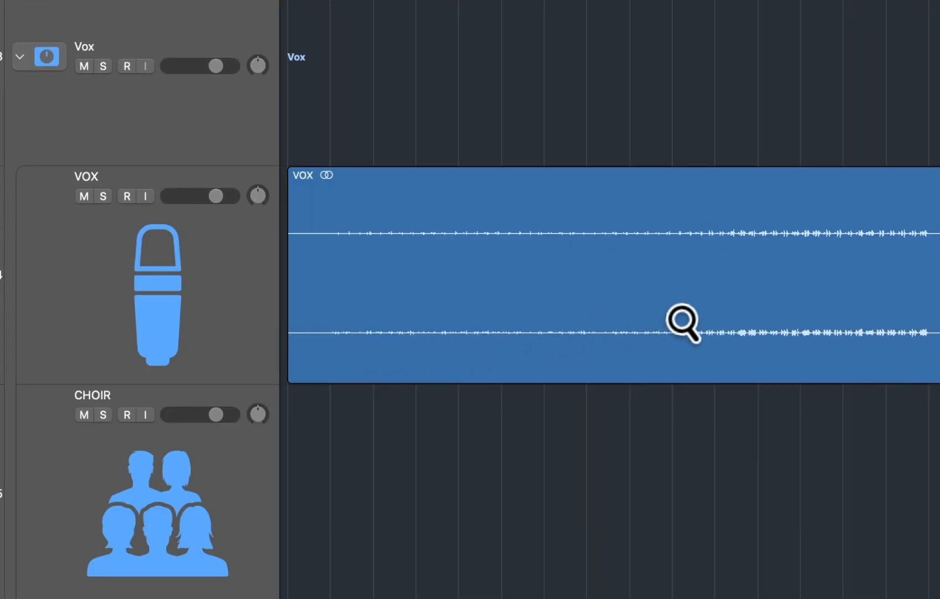
pyautogui.moveTo(737, 265); pyautogui.dragTo(799, 263)
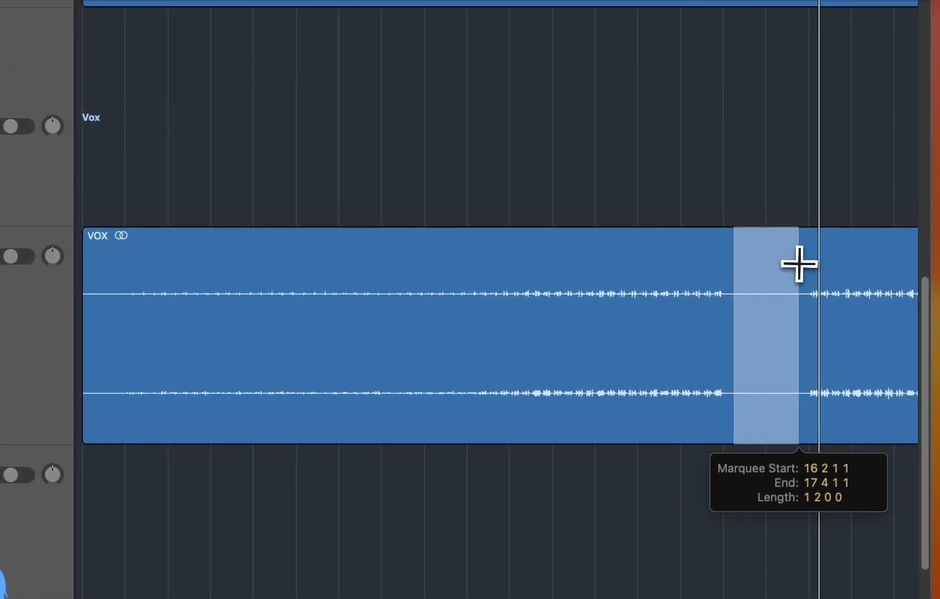
pyautogui.press('Delete')
pyautogui.keyDown('ctrl'); pyautogui.keyDown('alt'); pyautogui.click(621, 336); pyautogui.keyUp('alt'); pyautogui.keyUp('ctrl')
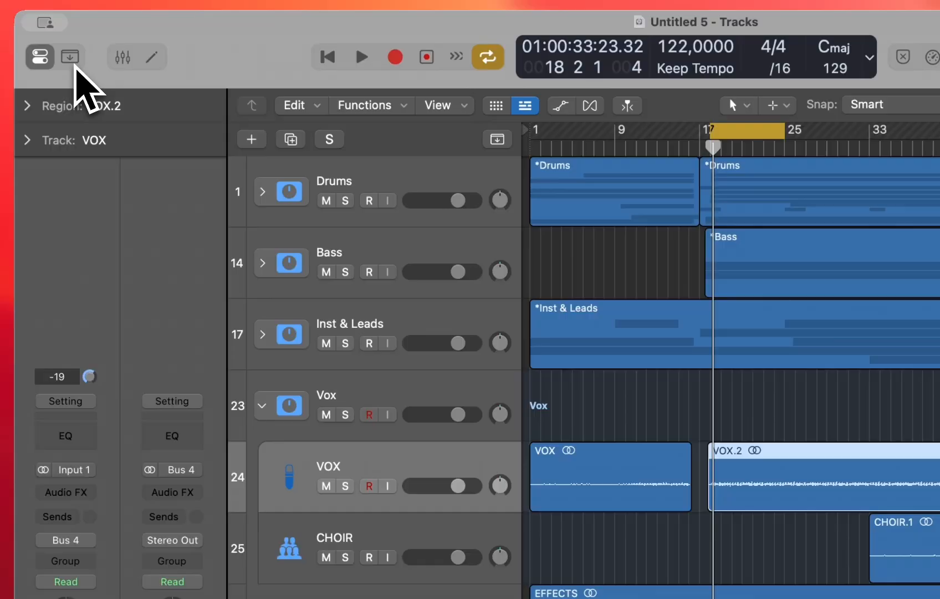
# Step: Turn on Track Zoom and focus it on the Inst & Leads stack
pyautogui.click(73, 62)
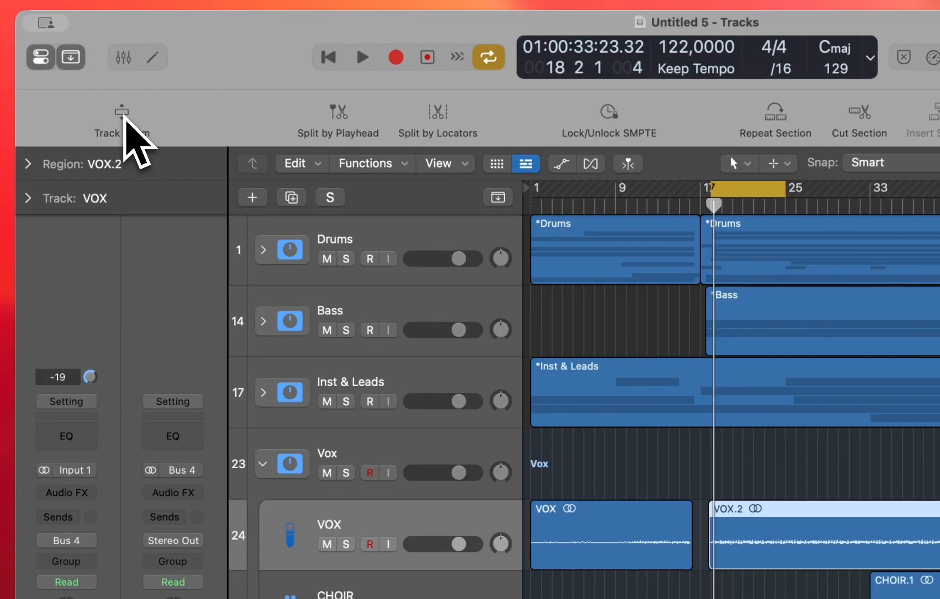
pyautogui.click(122, 115)
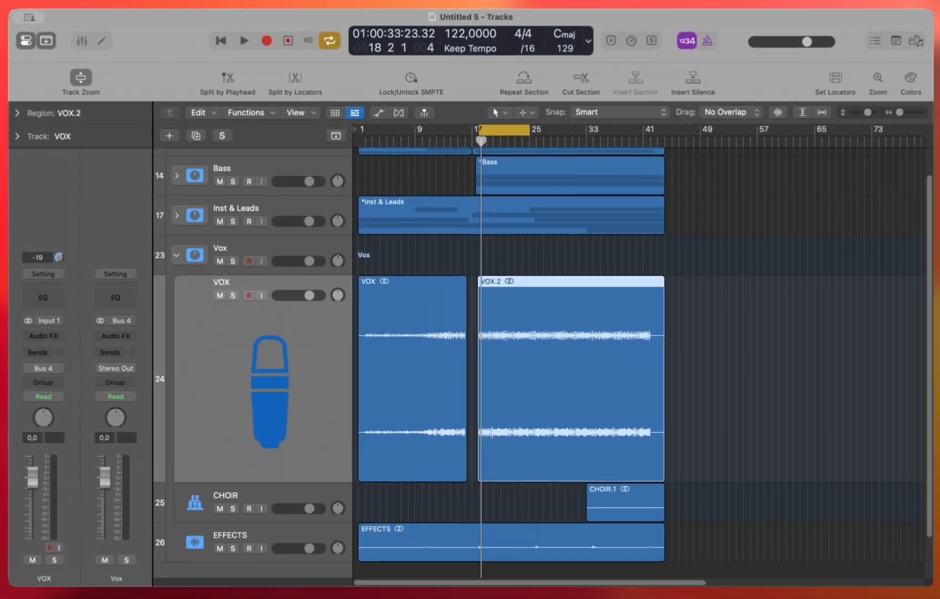
pyautogui.scroll(1, 517, 360)
pyautogui.scroll(4, 517, 360)
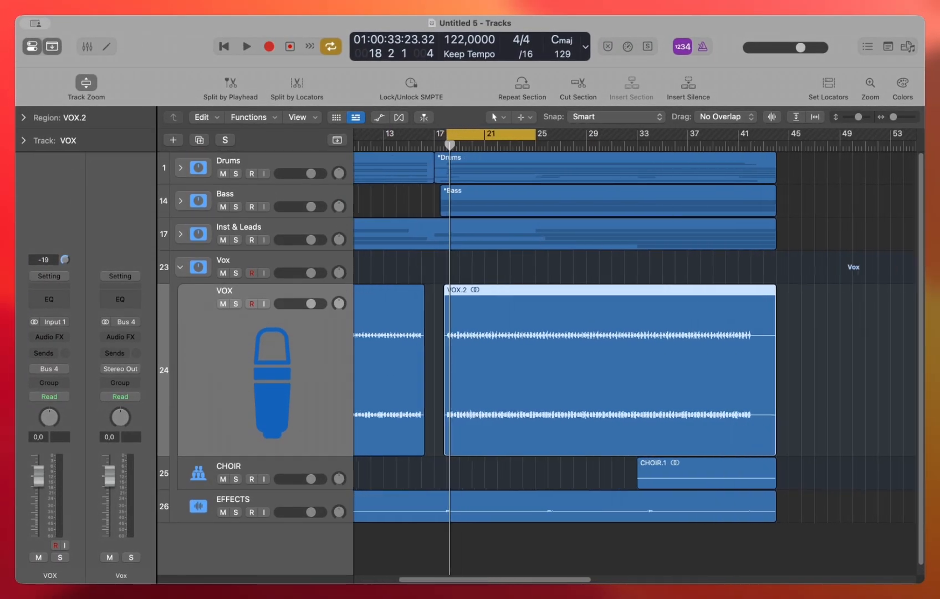
pyautogui.hscroll(-3, 517, 360)
pyautogui.hscroll(-2, 520, 414)
pyautogui.click(283, 236)
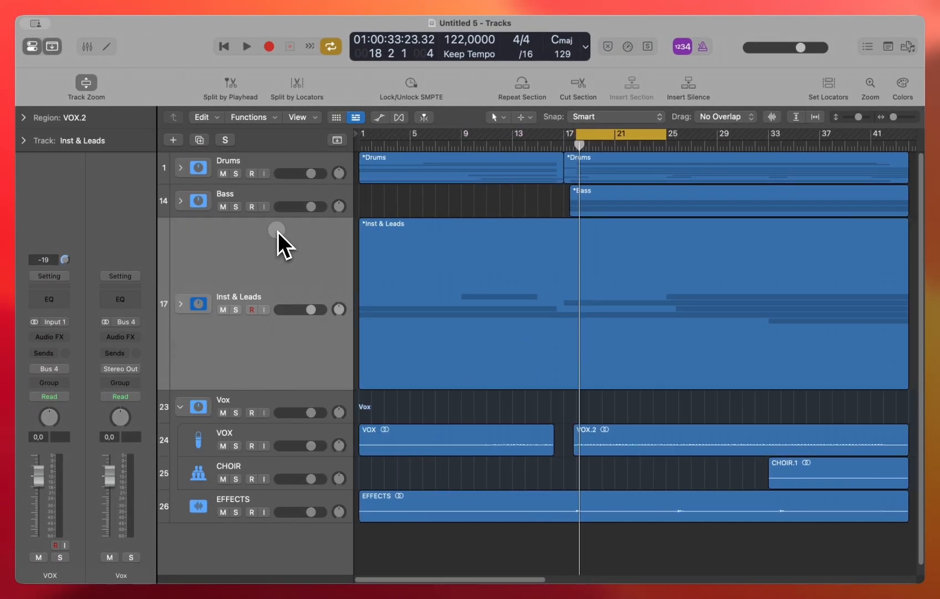
# Step: Expand the Inst & Leads stack and examine the waveforms of the two LD 1 regions up close
pyautogui.click(181, 305)
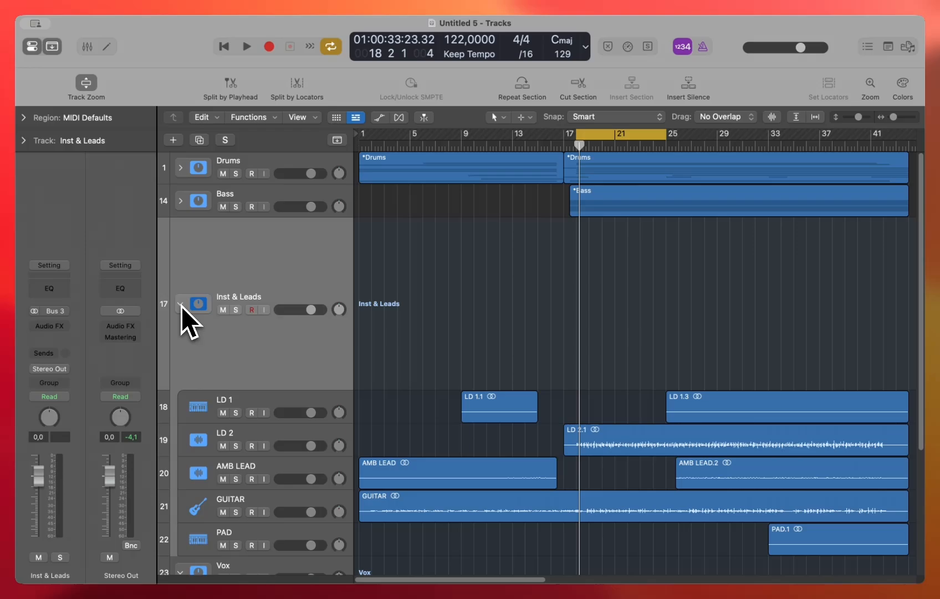
pyautogui.click(258, 397)
pyautogui.scroll(-3, 670, 327)
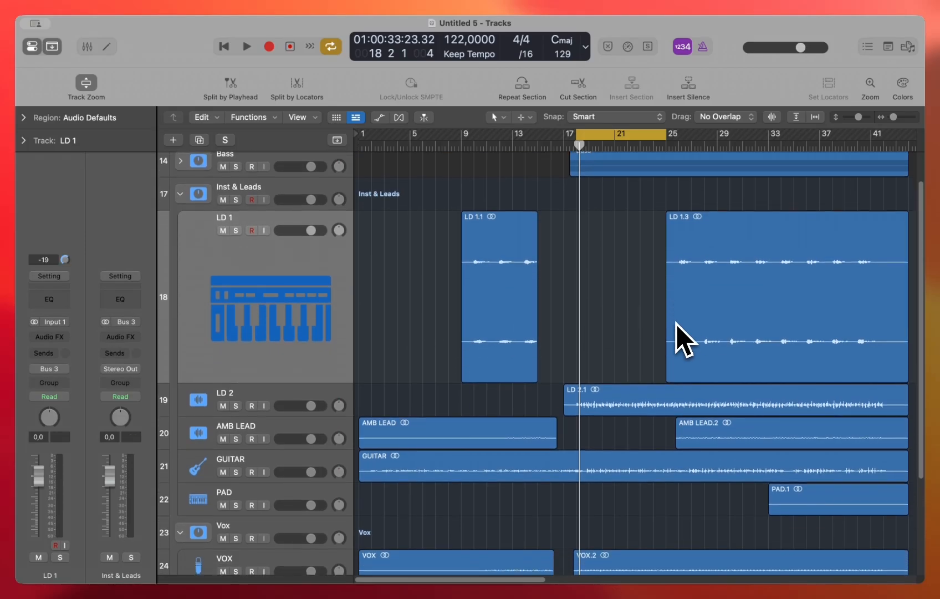
pyautogui.moveTo(645, 255); pyautogui.dragTo(736, 356)
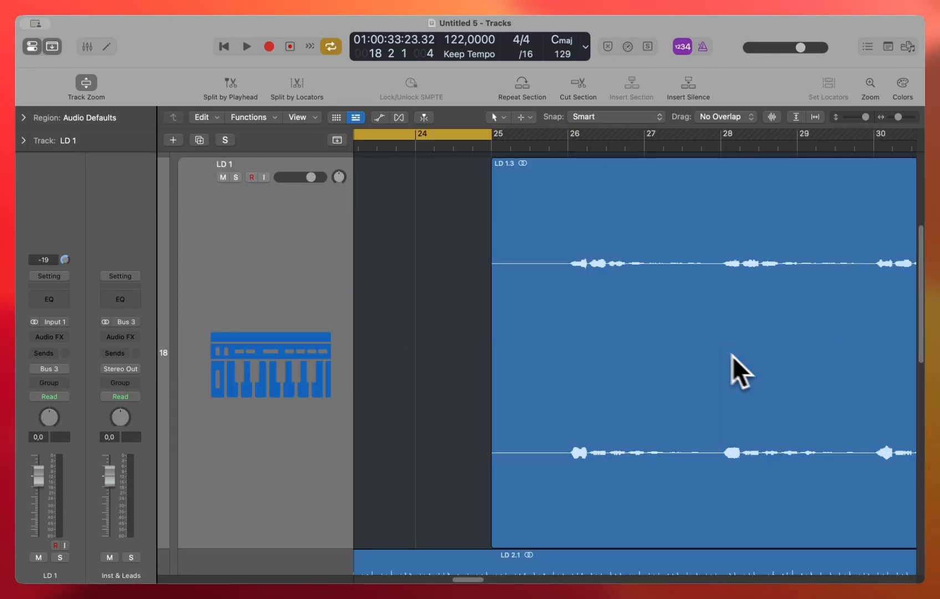
pyautogui.click(485, 310)
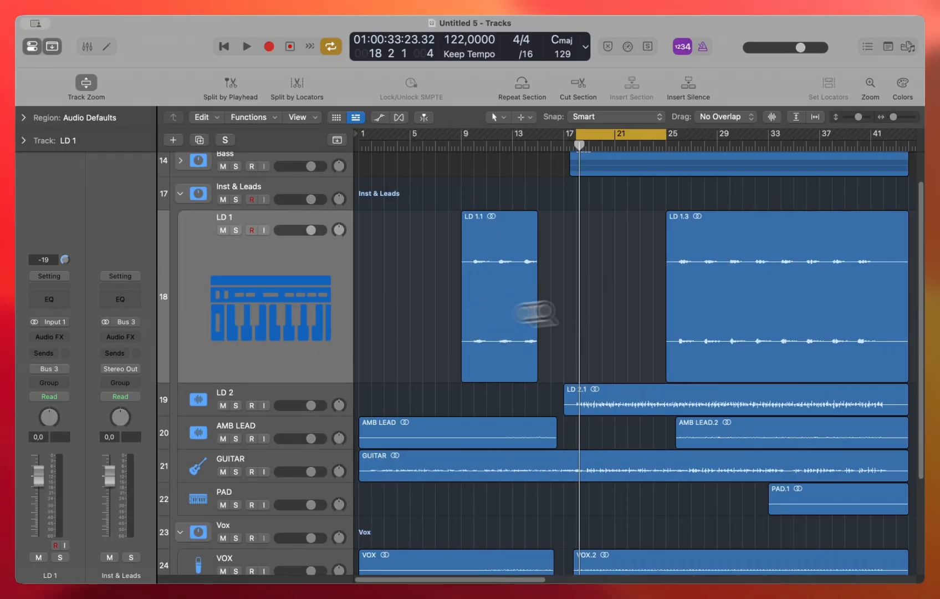
pyautogui.hscroll(5, 760, 273)
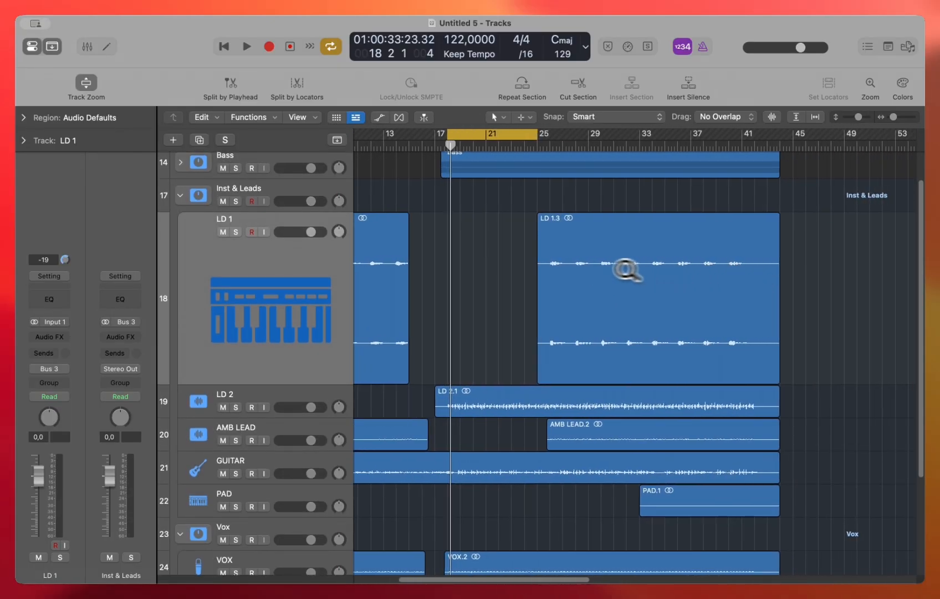
# Step: Hide the toolbar and expand the Drums and Bass stacks to review the trimmed regions of all tracks
pyautogui.click(56, 47)
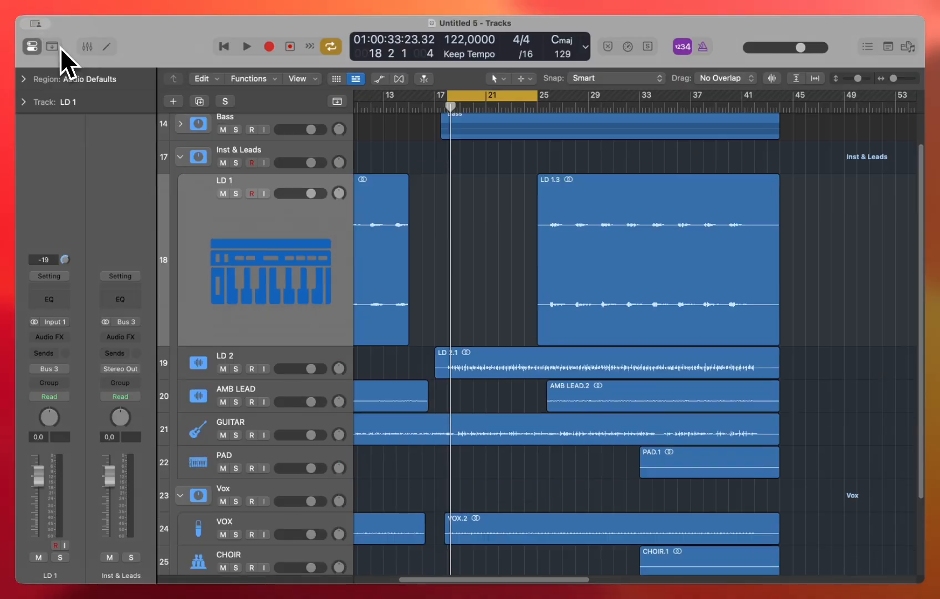
pyautogui.scroll(-10, 461, 249)
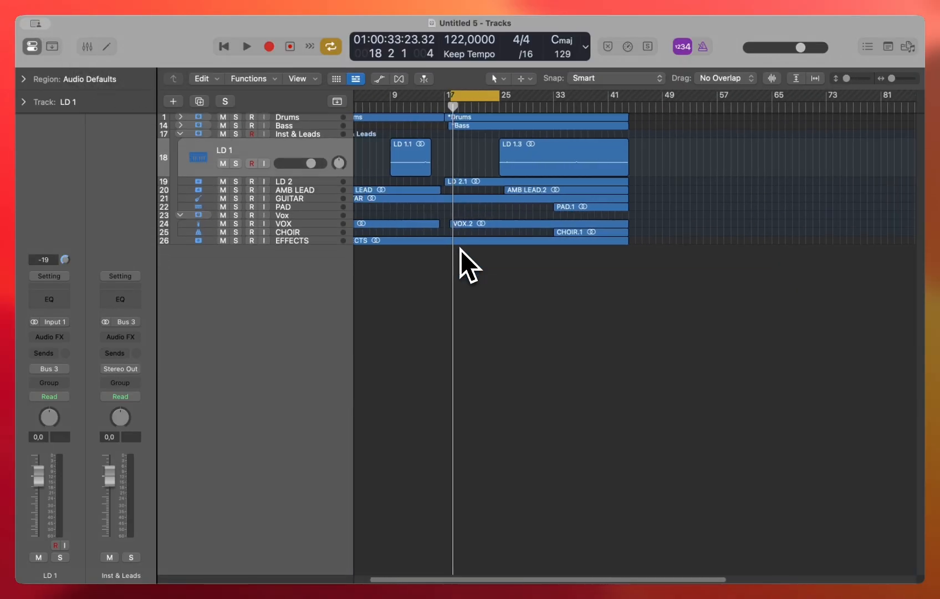
pyautogui.hscroll(-2, 460, 250)
pyautogui.scroll(5, 460, 250)
pyautogui.scroll(3, 460, 250)
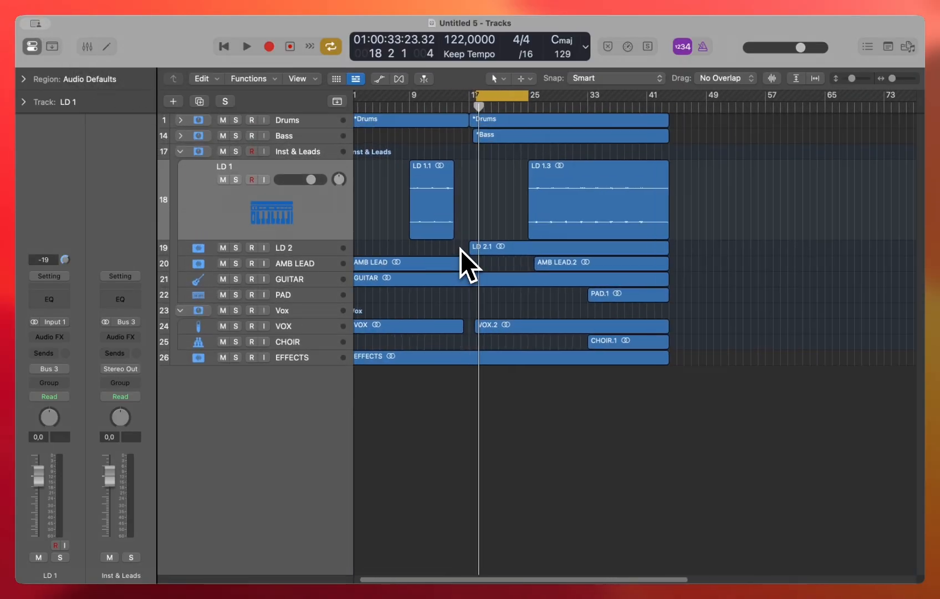
pyautogui.hscroll(-2, 461, 250)
pyautogui.click(180, 120)
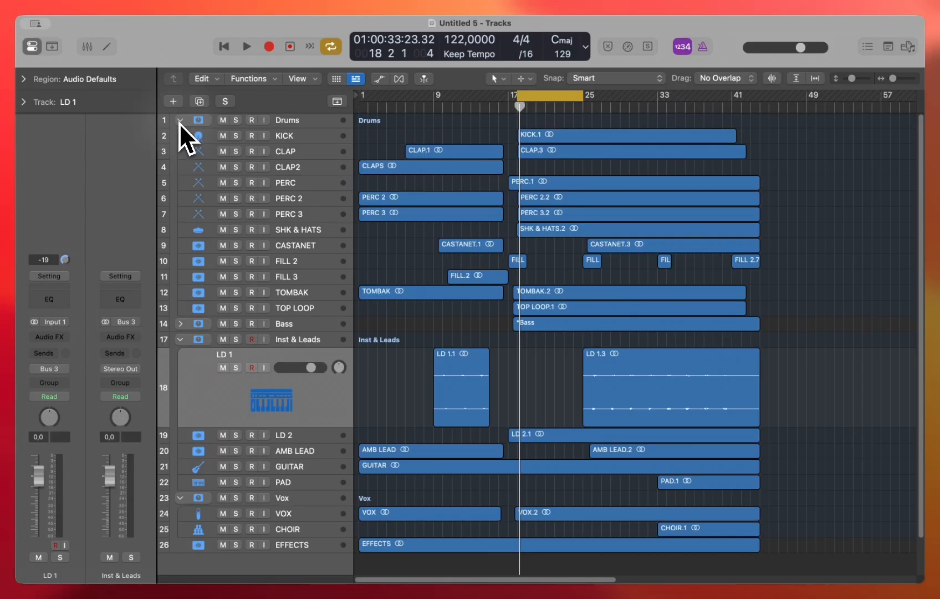
pyautogui.click(180, 323)
pyautogui.scroll(-3, 316, 327)
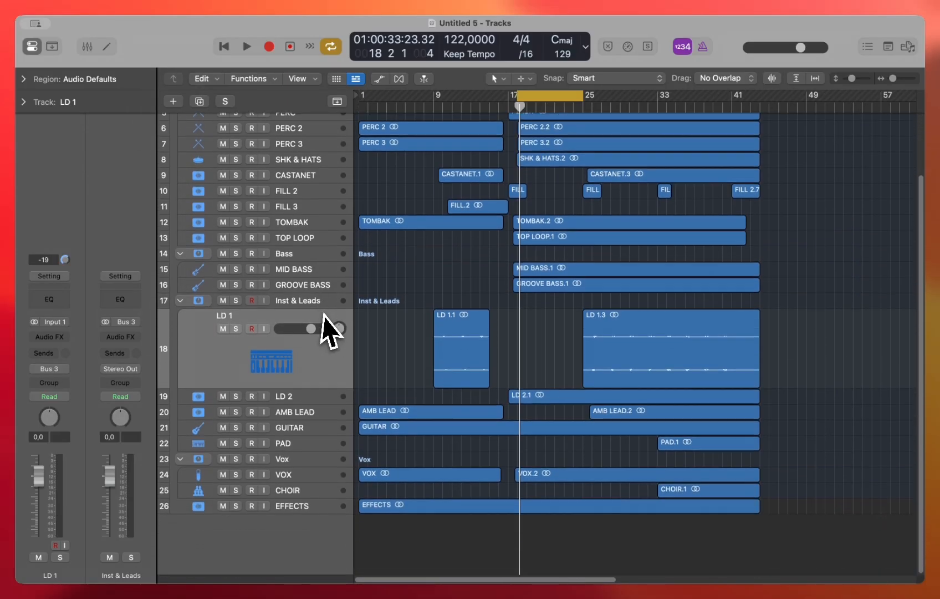
pyautogui.scroll(3, 344, 399)
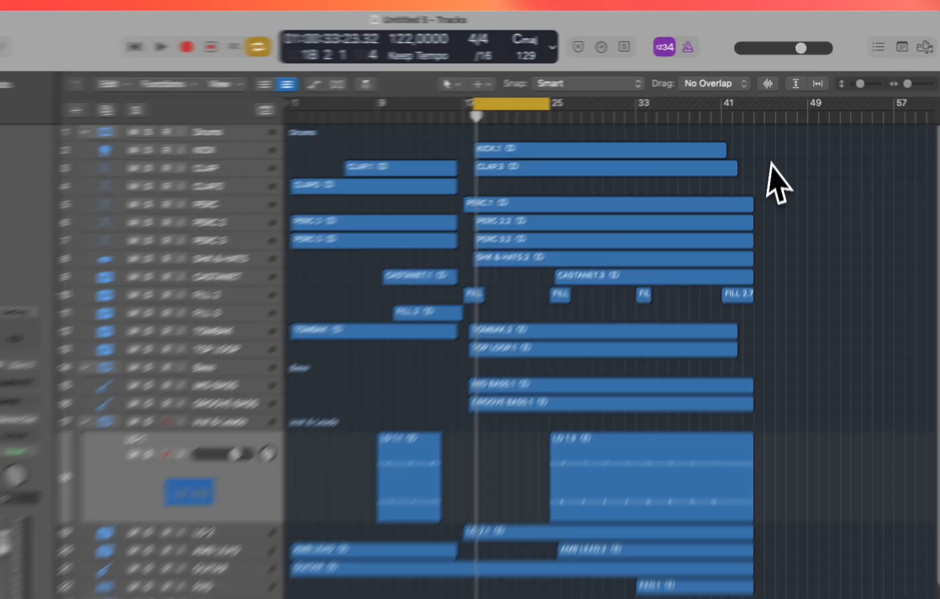
# Step: Collapse the Bass and Inst & Leads stacks, leaving the Drums stack expanded
pyautogui.moveTo(785, 145); pyautogui.dragTo(282, 403)
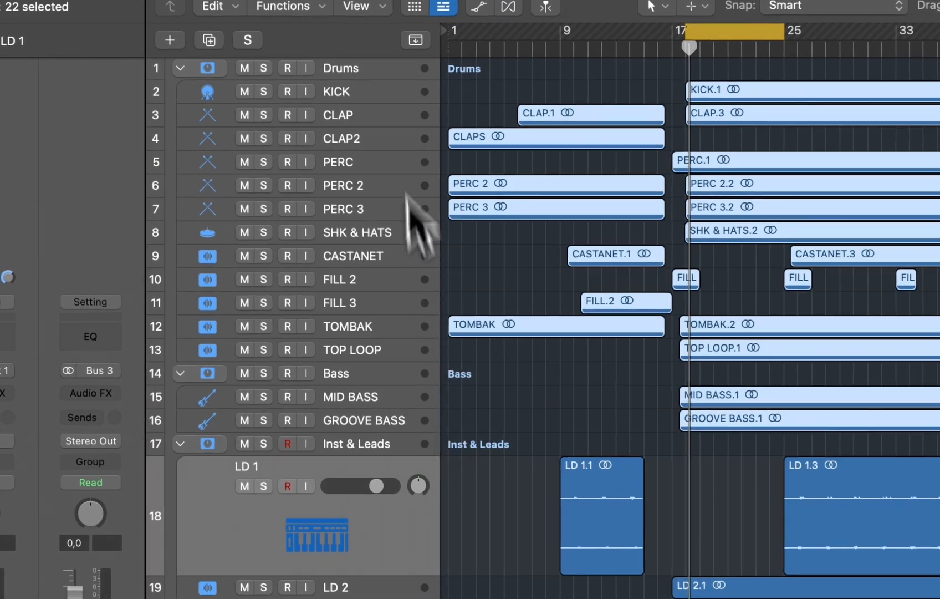
pyautogui.click(352, 372)
pyautogui.click(181, 422)
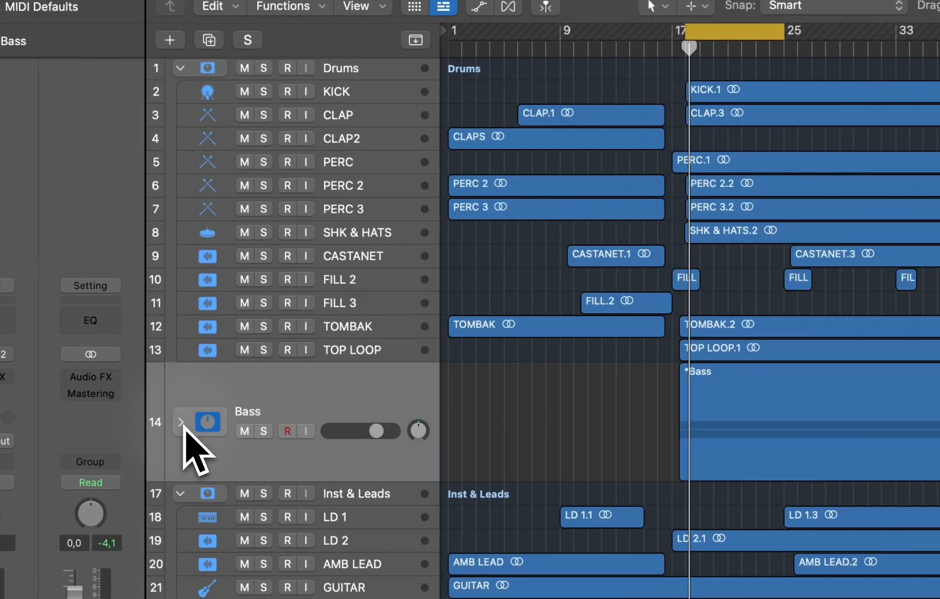
pyautogui.click(180, 490)
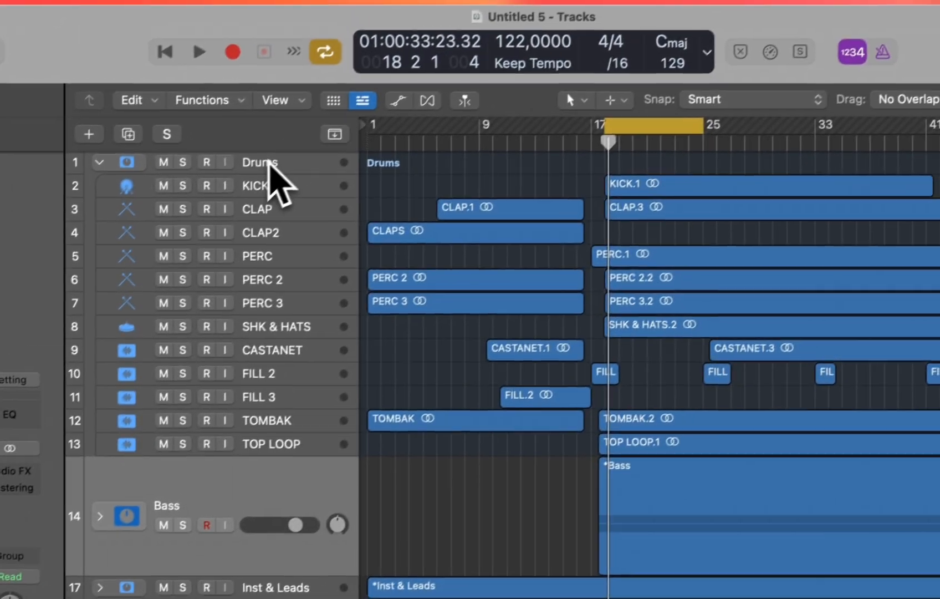
# Step: Open the color palette and the Mixer with the Drums stack selected
pyautogui.click(348, 67)
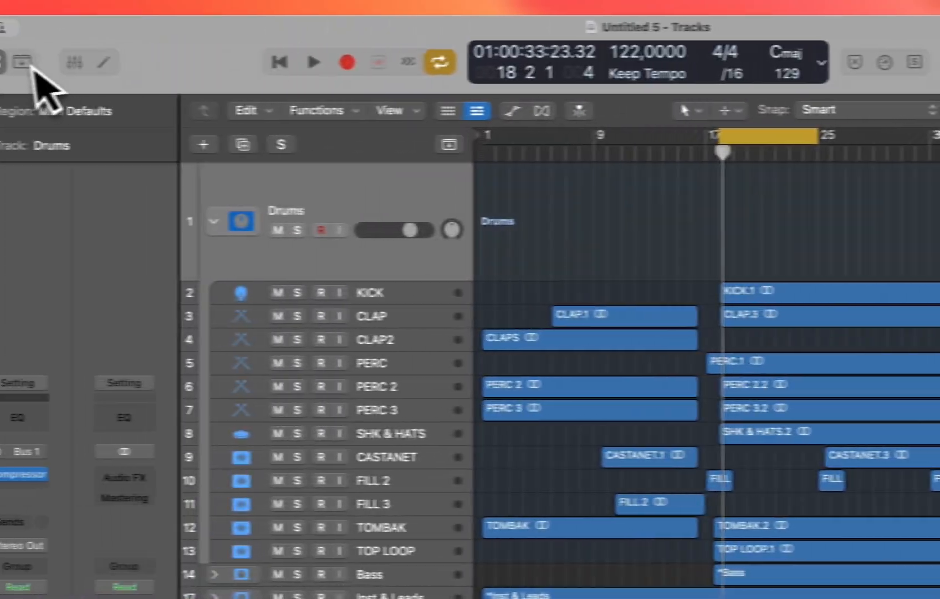
pyautogui.click(26, 63)
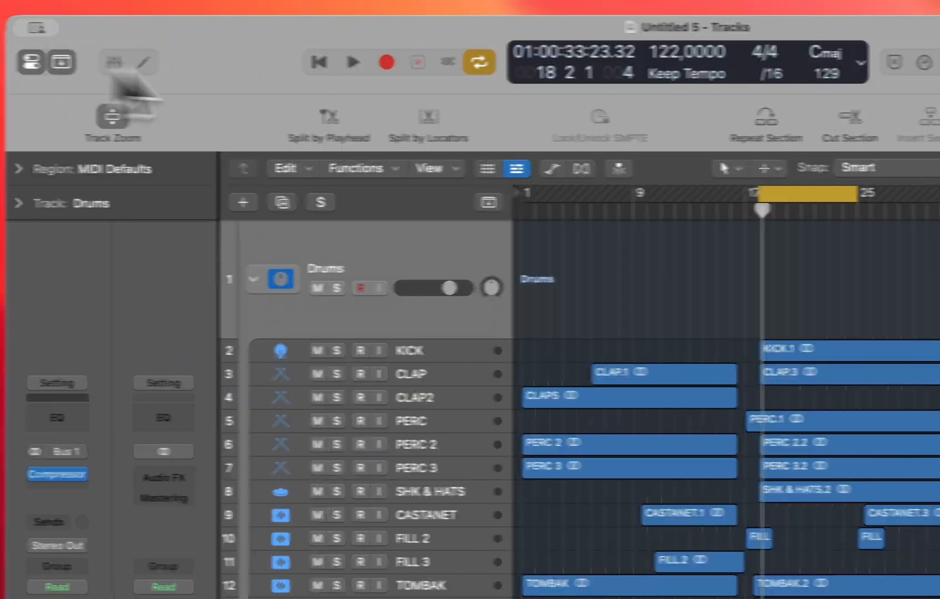
pyautogui.click(891, 123)
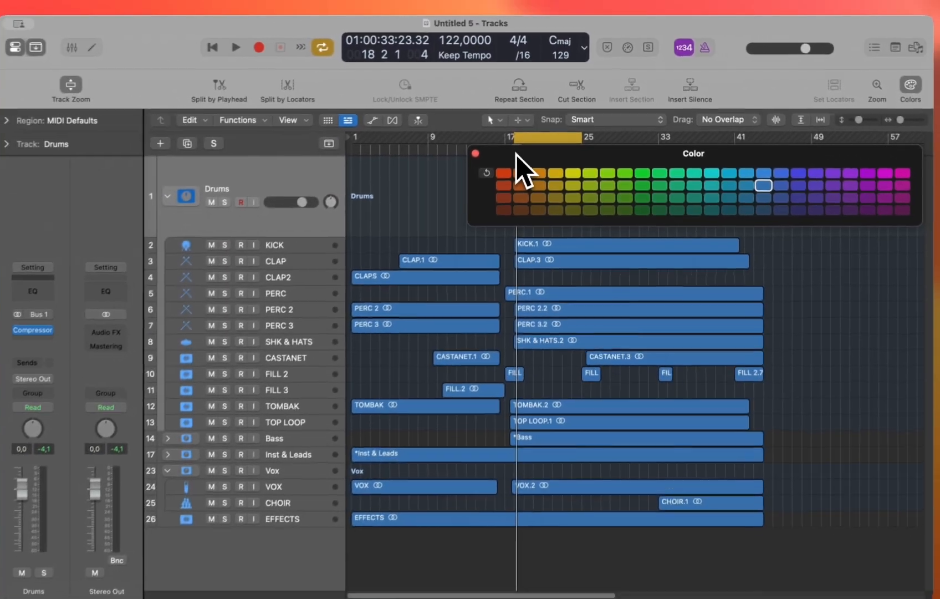
pyautogui.press('x')
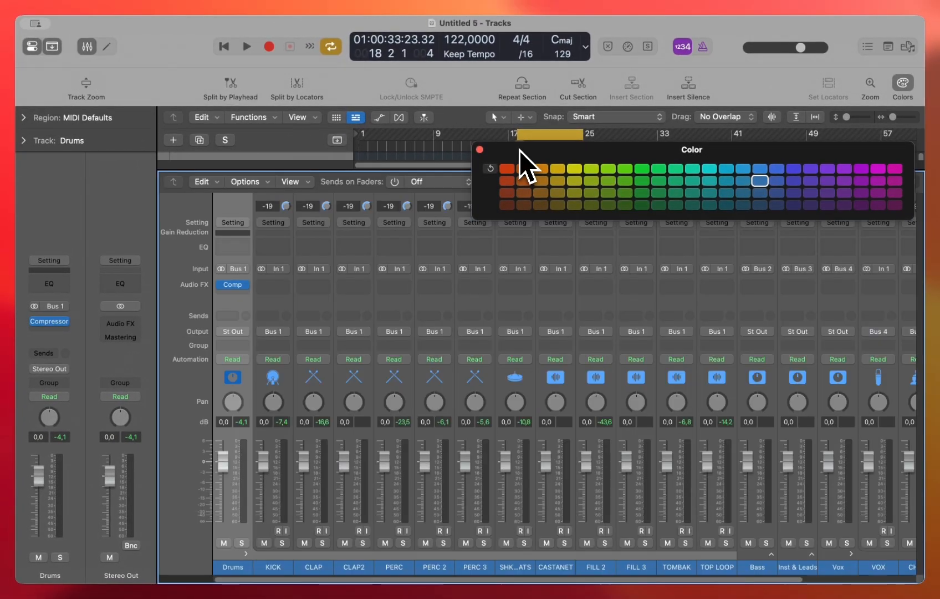
pyautogui.press('x')
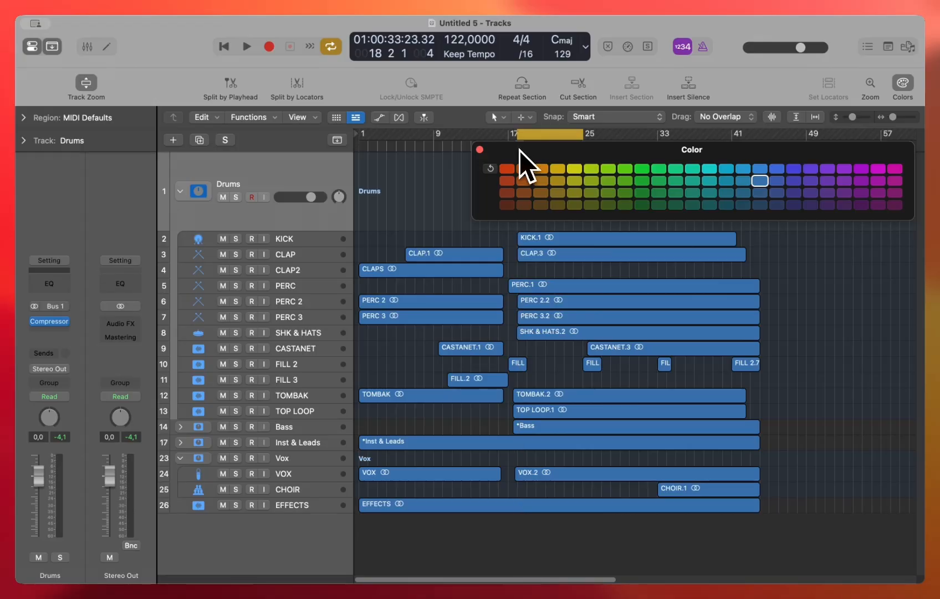
pyautogui.press('x')
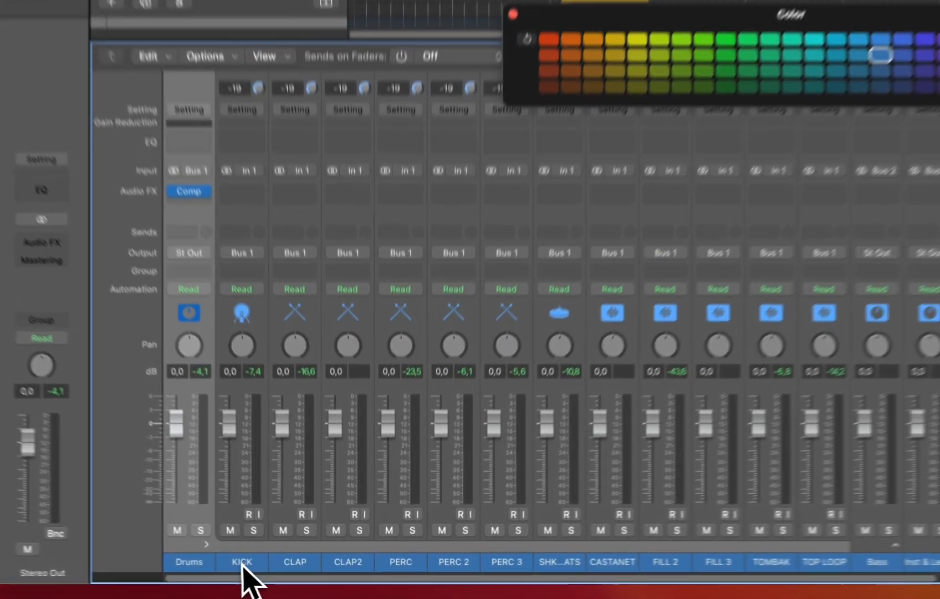
# Step: Color all the drum channels from KICK through TOP LOOP bright red-orange in the Mixer
pyautogui.click(273, 566)
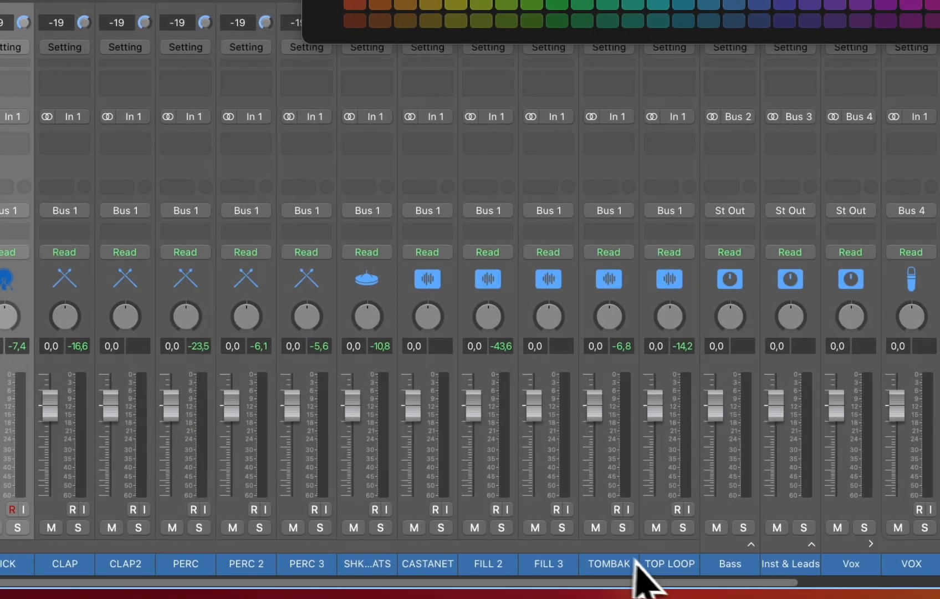
pyautogui.keyDown('shift'); pyautogui.click(660, 565); pyautogui.keyUp('shift')
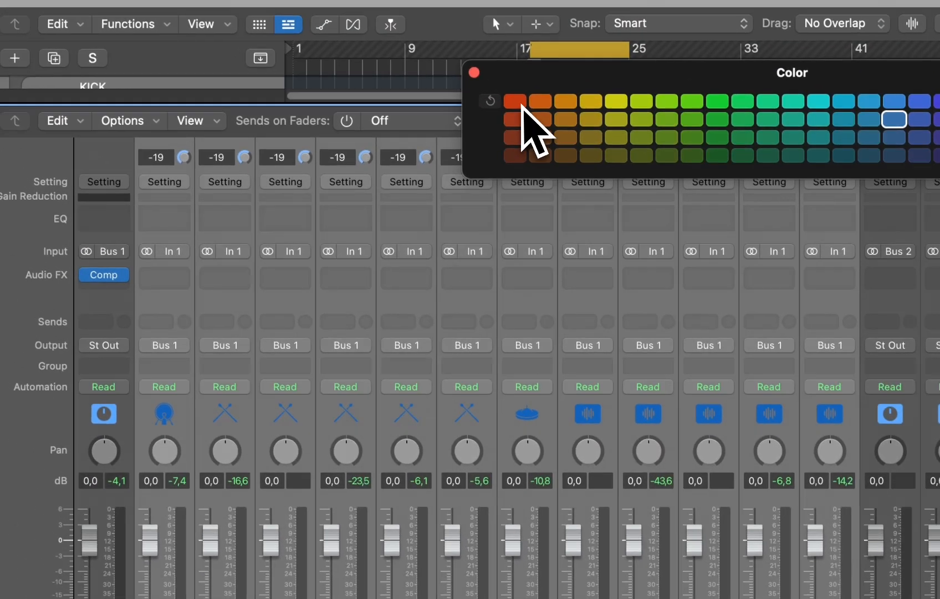
pyautogui.click(356, 0)
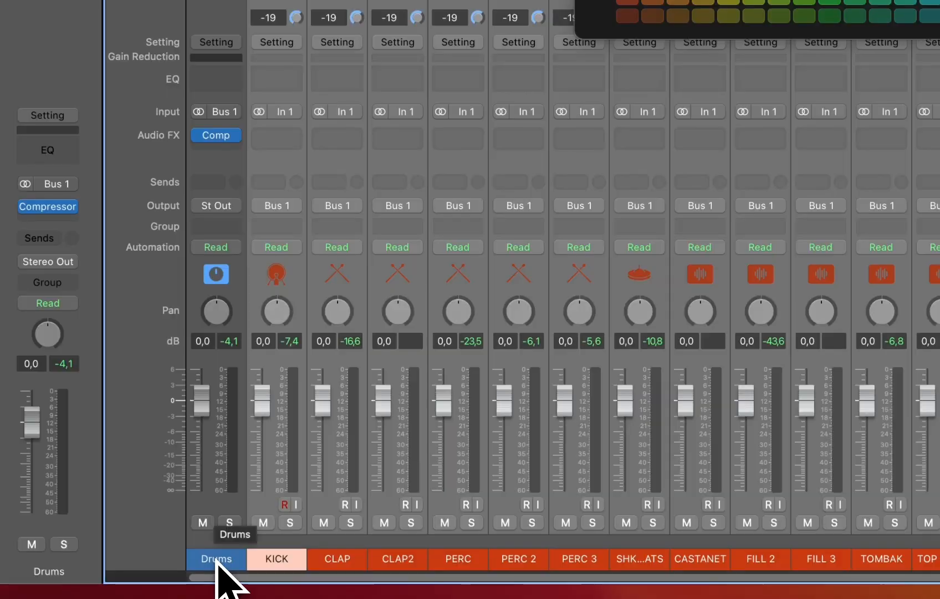
# Step: Color the Drums stack channel dark yellow to set it apart from its subtracks
pyautogui.click(216, 559)
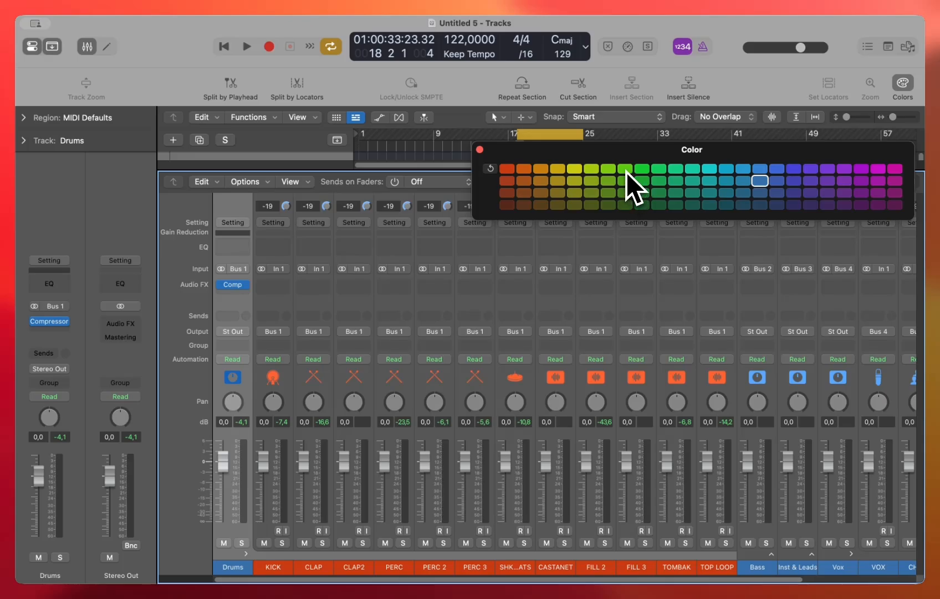
pyautogui.click(574, 169)
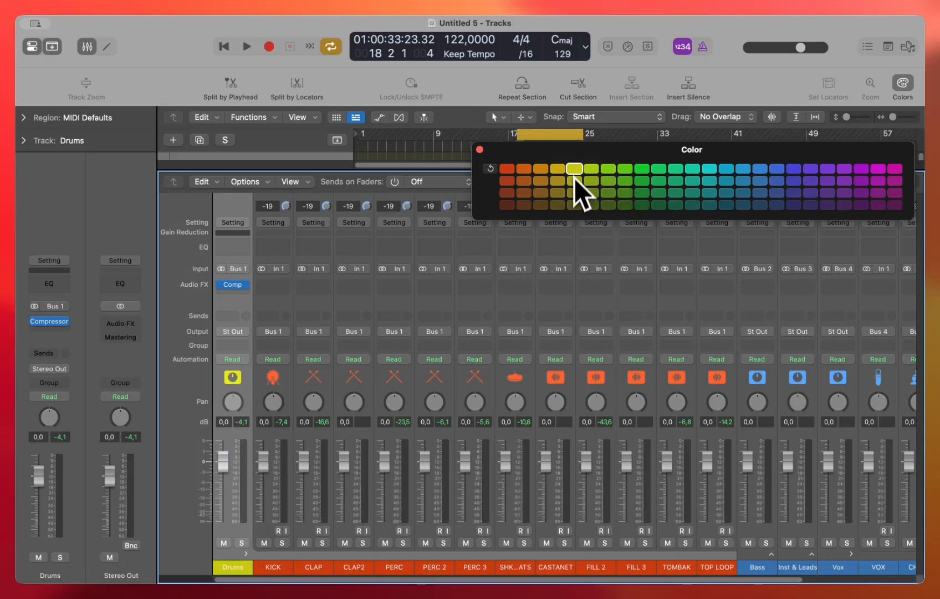
pyautogui.click(574, 195)
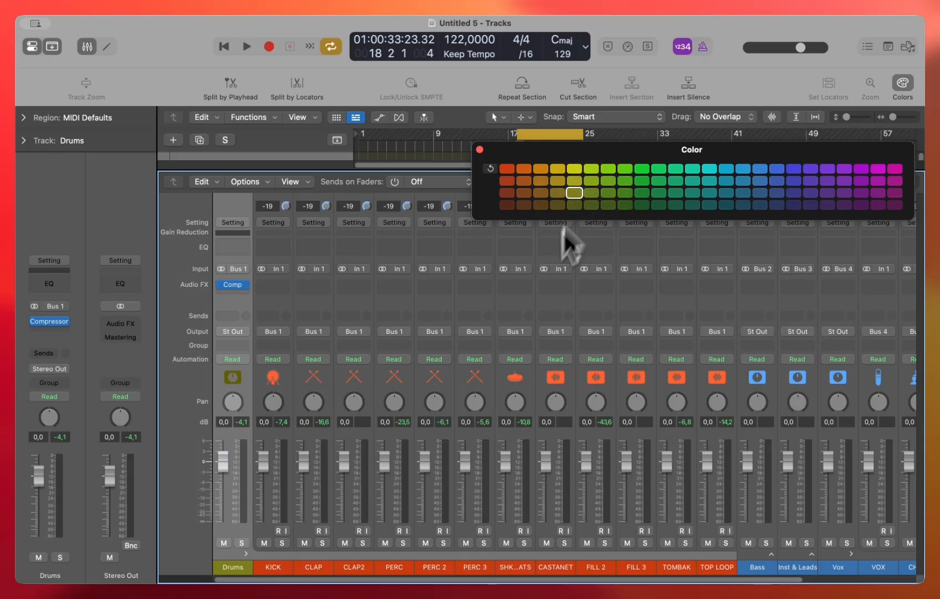
# Step: Expand the Bass stack in the Mixer and color the MID BASS and GROOVE BASS channels golden brown
pyautogui.hscroll(10, 657, 525)
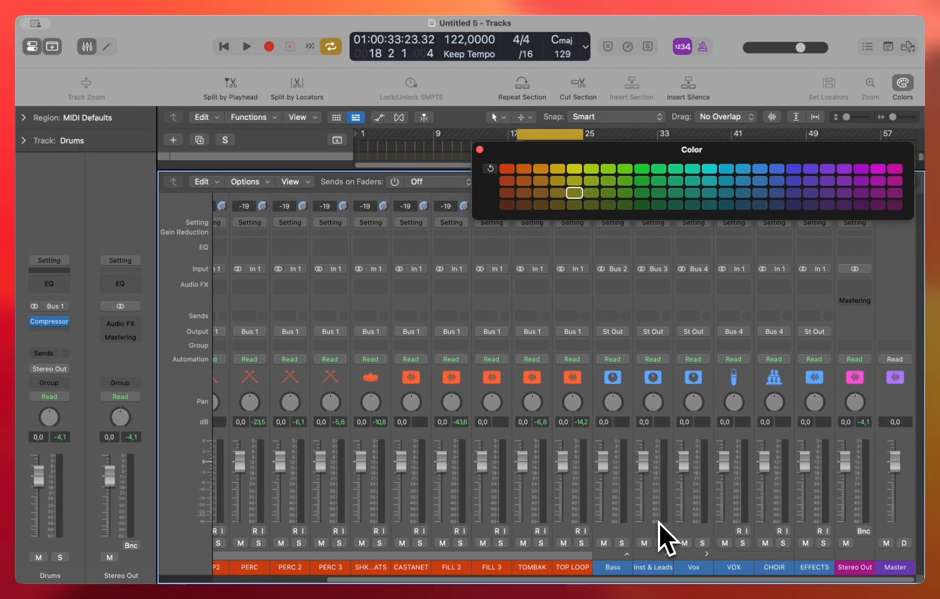
pyautogui.click(627, 554)
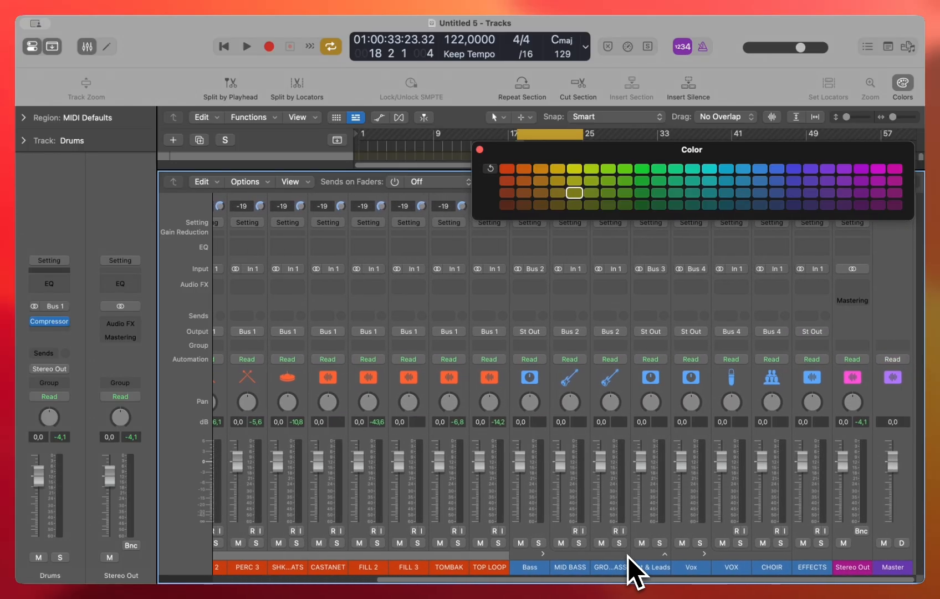
pyautogui.click(576, 567)
pyautogui.keyDown('shift'); pyautogui.click(616, 567); pyautogui.keyUp('shift')
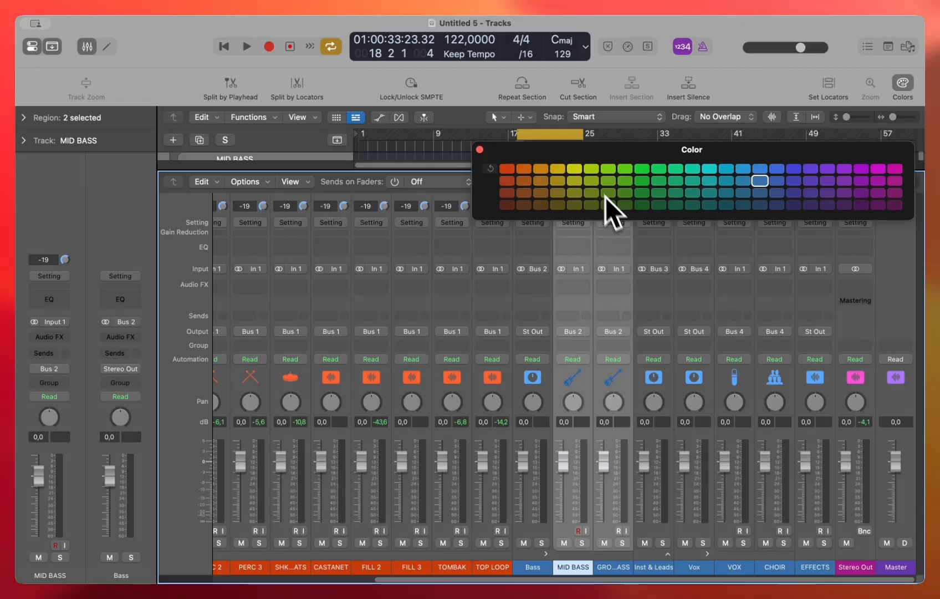
pyautogui.click(542, 183)
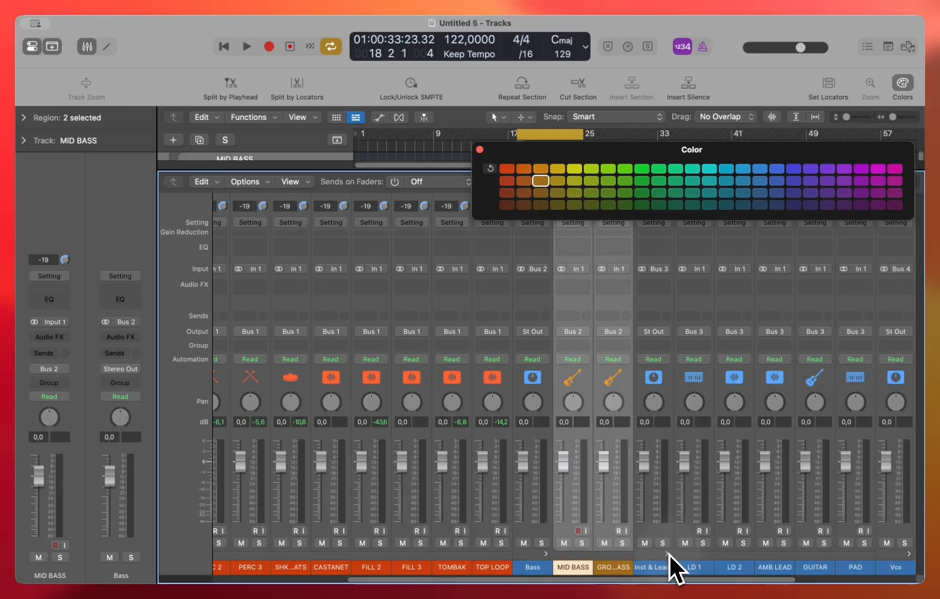
# Step: Color the Inst & Leads subtracks from LD 1 through PAD bright purple in the Mixer
pyautogui.hscroll(5, 674, 565)
pyautogui.click(495, 569)
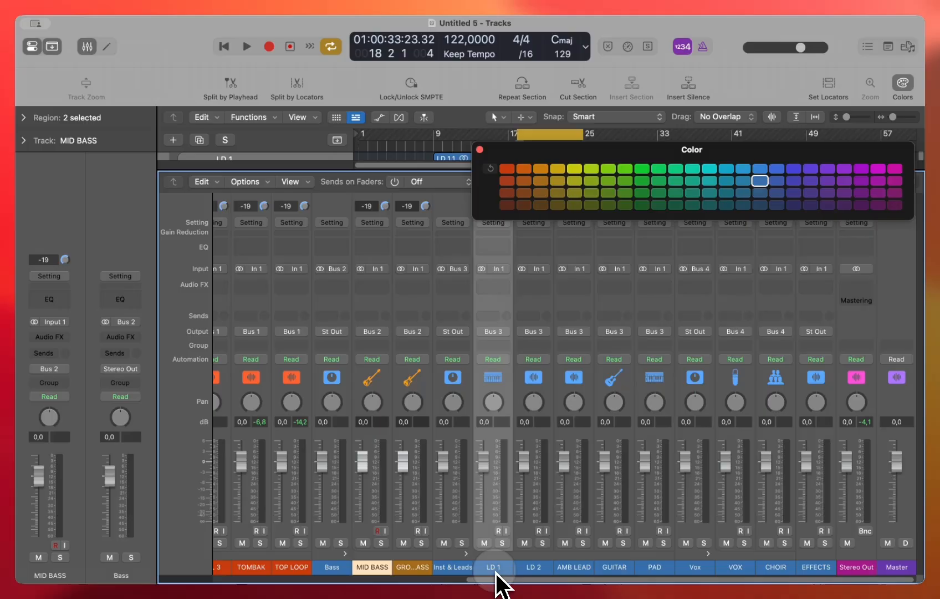
pyautogui.keyDown('shift'); pyautogui.click(651, 566); pyautogui.keyUp('shift')
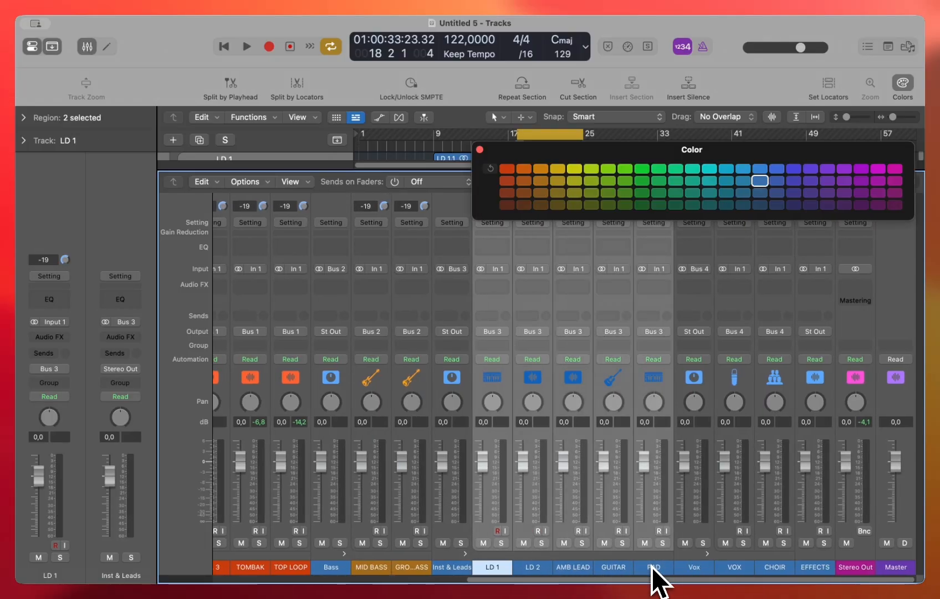
pyautogui.click(862, 169)
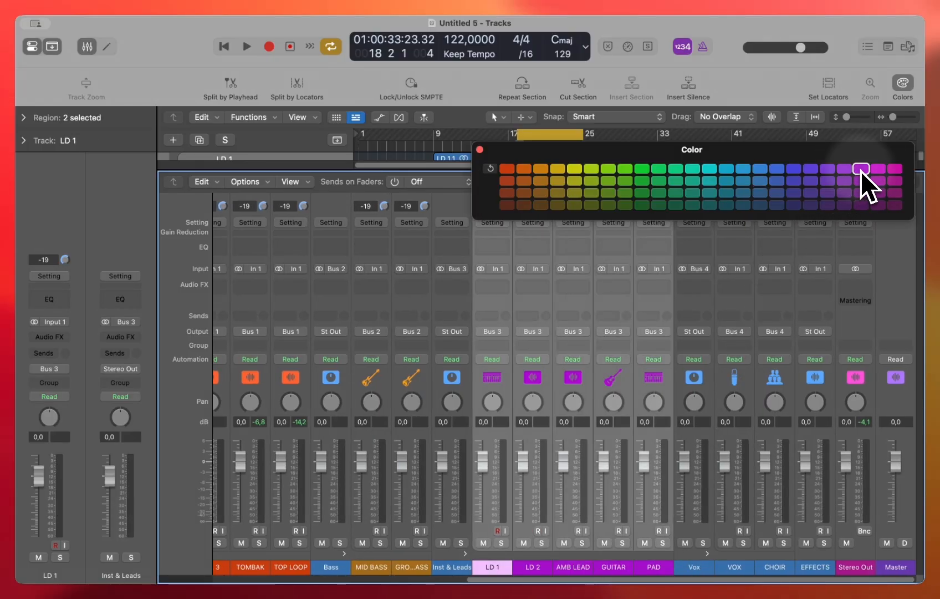
# Step: Color the VOX and CHOIR channels green in the Mixer, leaving EFFECTS out of the selection
pyautogui.click(733, 567)
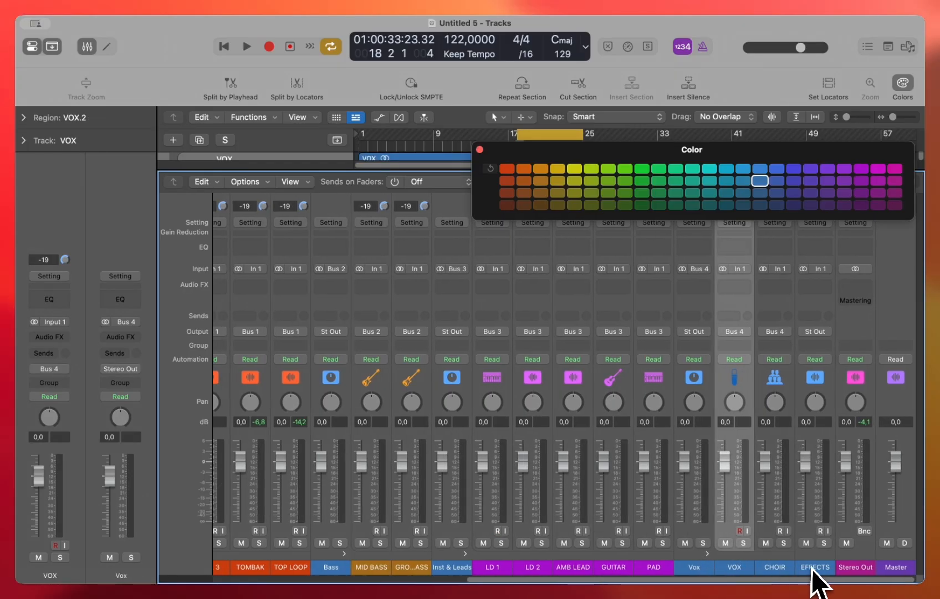
pyautogui.keyDown('shift'); pyautogui.click(813, 567); pyautogui.keyUp('shift')
pyautogui.click(773, 565)
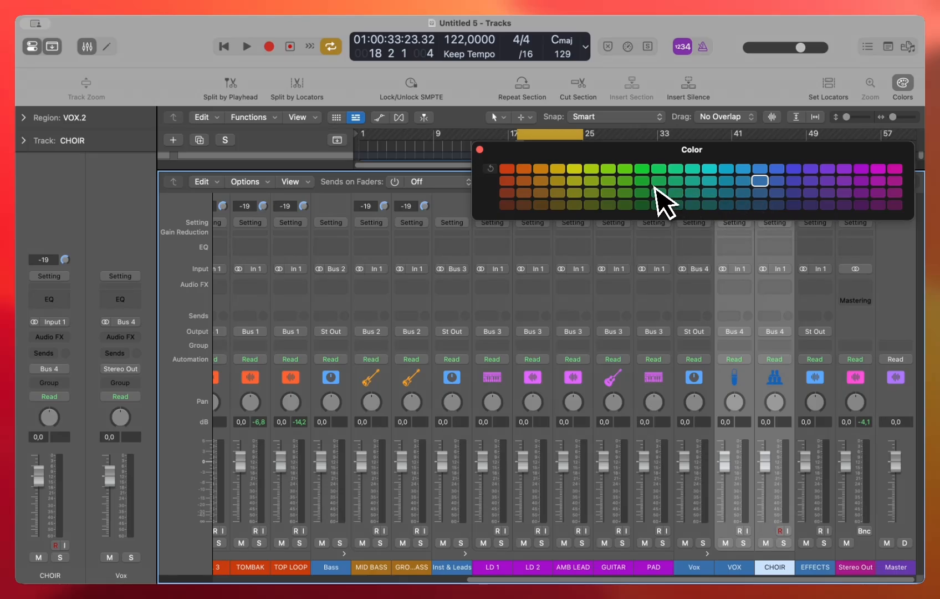
pyautogui.click(659, 180)
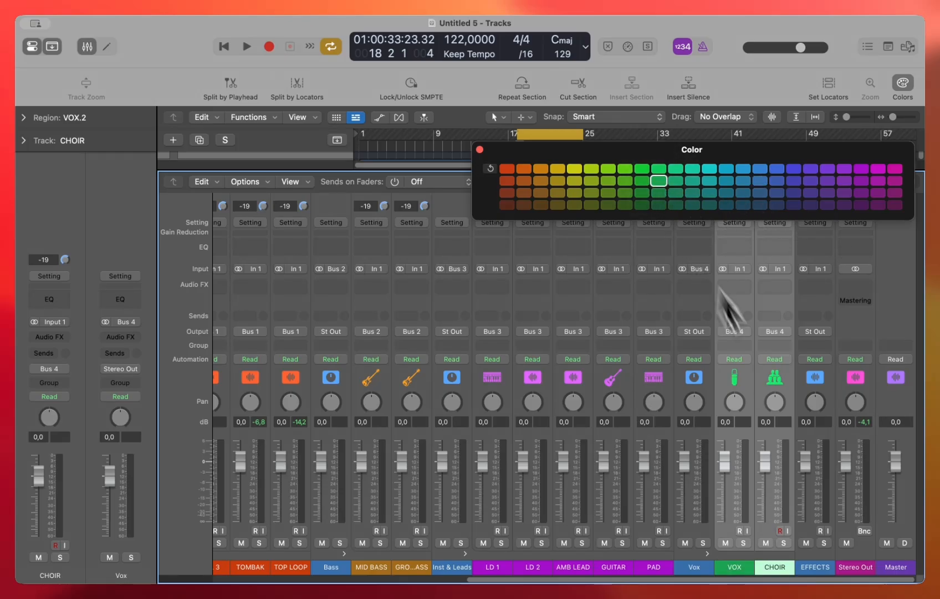
# Step: Color the EFFECTS channel dark blue and collapse all the stacks in the Mixer
pyautogui.click(815, 566)
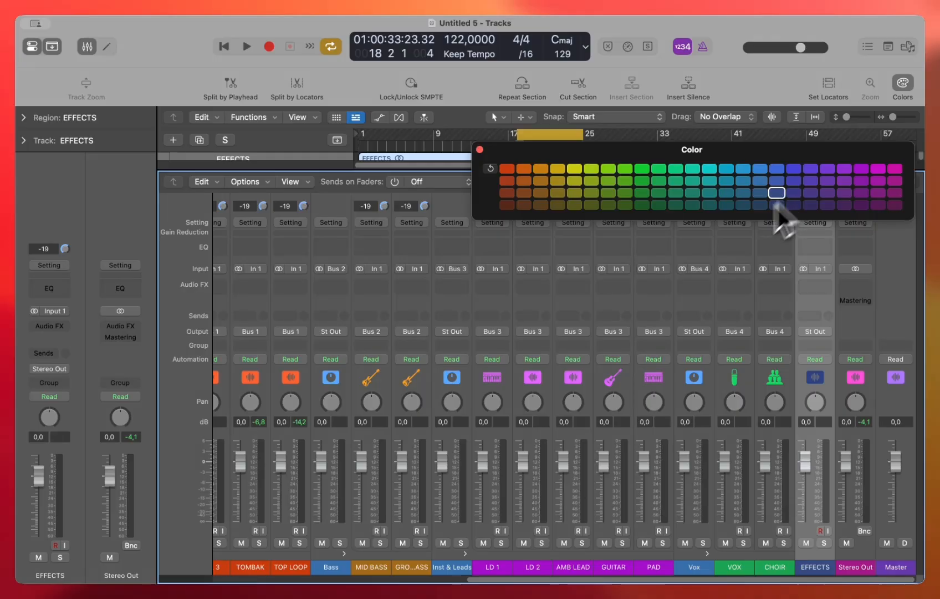
pyautogui.hscroll(-6, 707, 557)
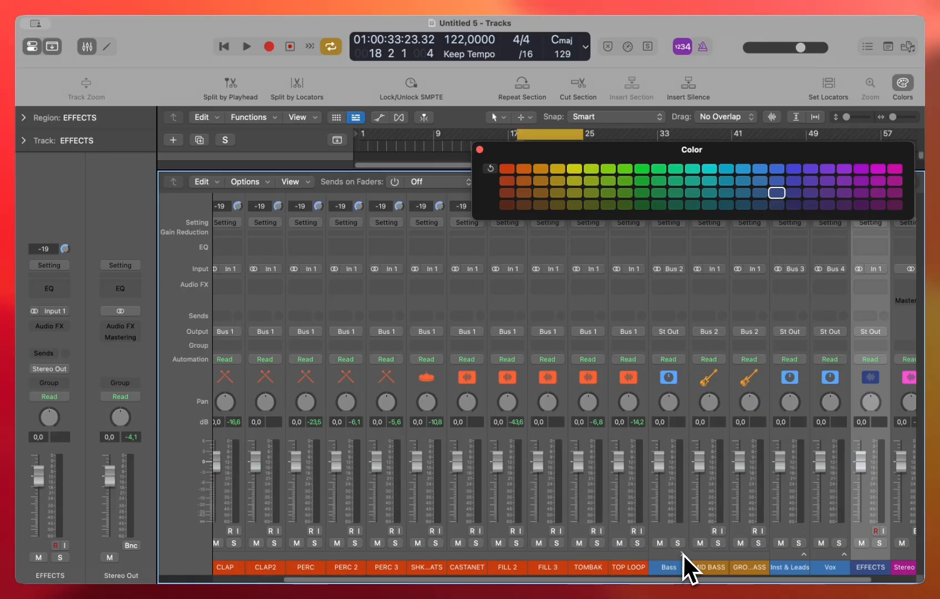
pyautogui.hscroll(-3, 683, 554)
pyautogui.click(247, 554)
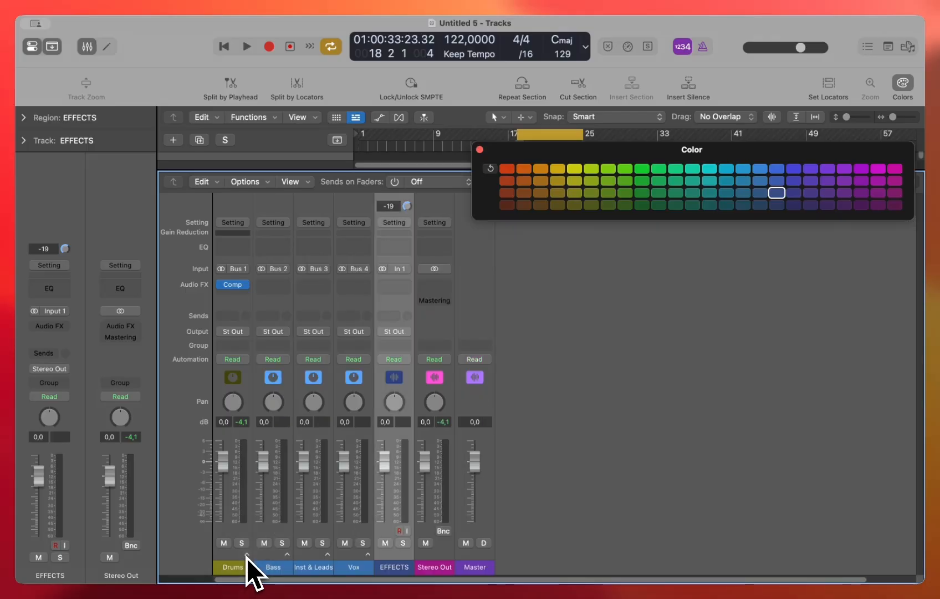
# Step: Color the Drums, Bass, Inst & Leads and Vox stack channels the same dark yellow
pyautogui.click(273, 565)
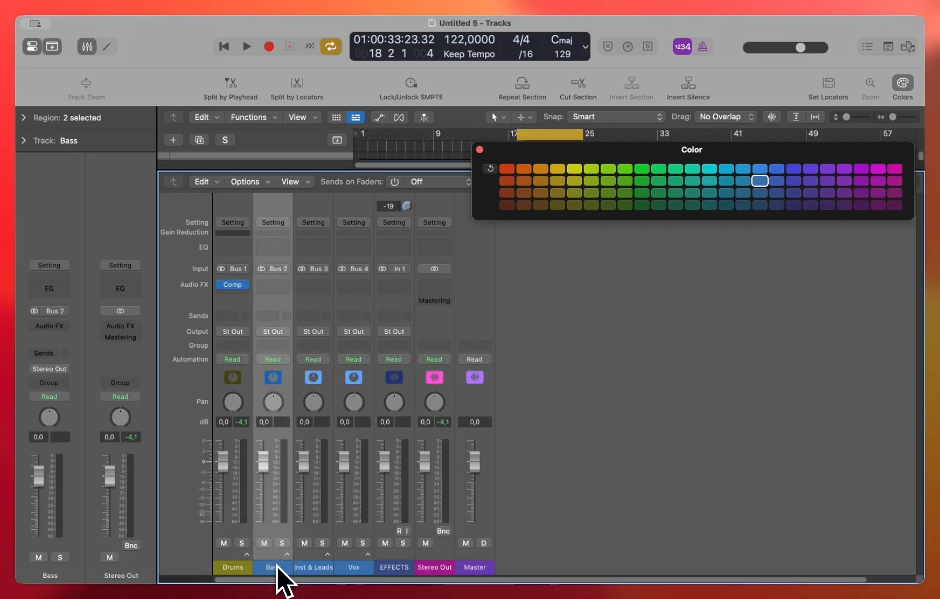
pyautogui.click(350, 566)
pyautogui.keyDown('shift'); pyautogui.click(239, 567); pyautogui.keyUp('shift')
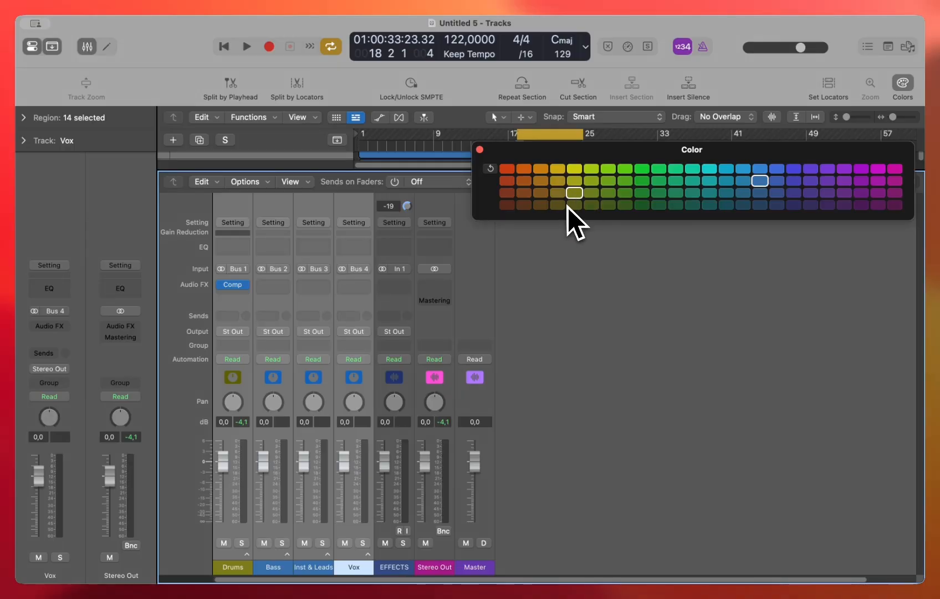
pyautogui.click(576, 194)
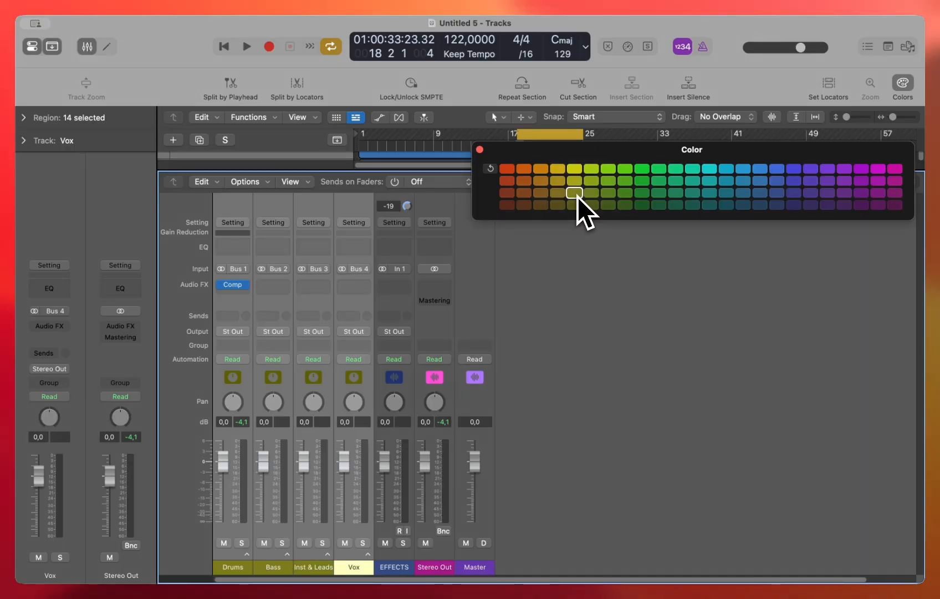
# Step: Close the Mixer, expand the Drums stack and color all its regions from KICK to TOP LOOP bright red-orange
pyautogui.press('x')
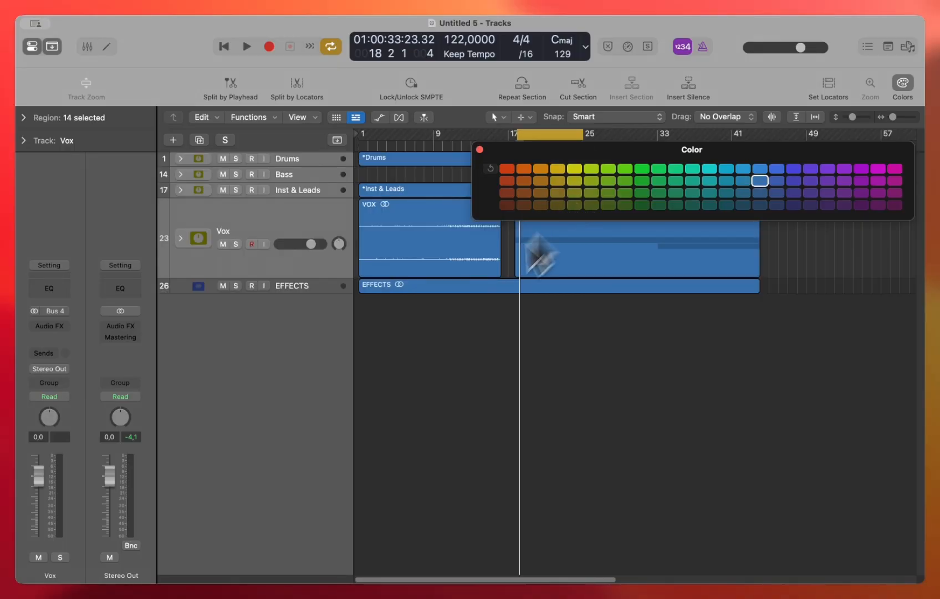
pyautogui.click(180, 159)
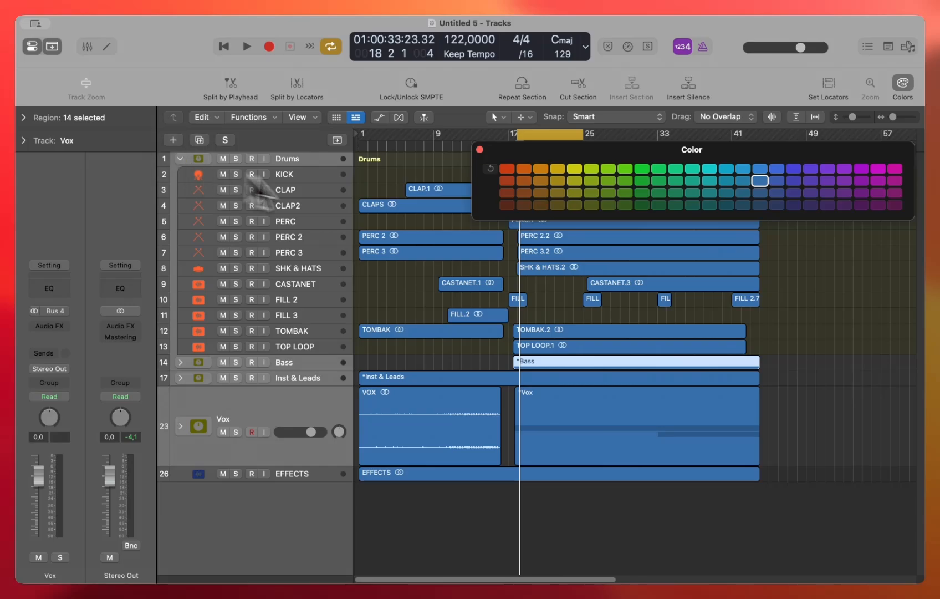
pyautogui.click(319, 174)
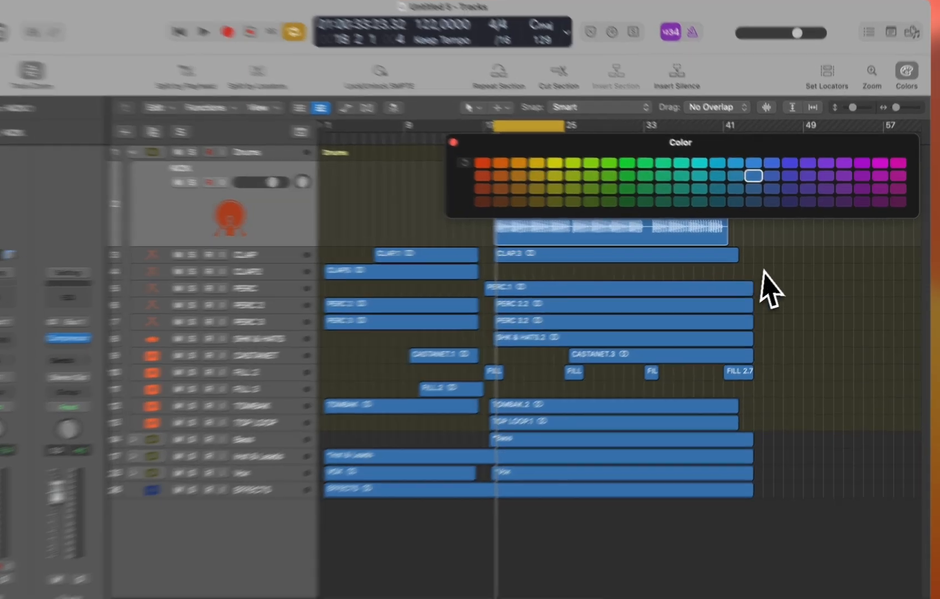
pyautogui.moveTo(811, 231); pyautogui.dragTo(399, 401)
pyautogui.moveTo(452, 465); pyautogui.dragTo(435, 484)
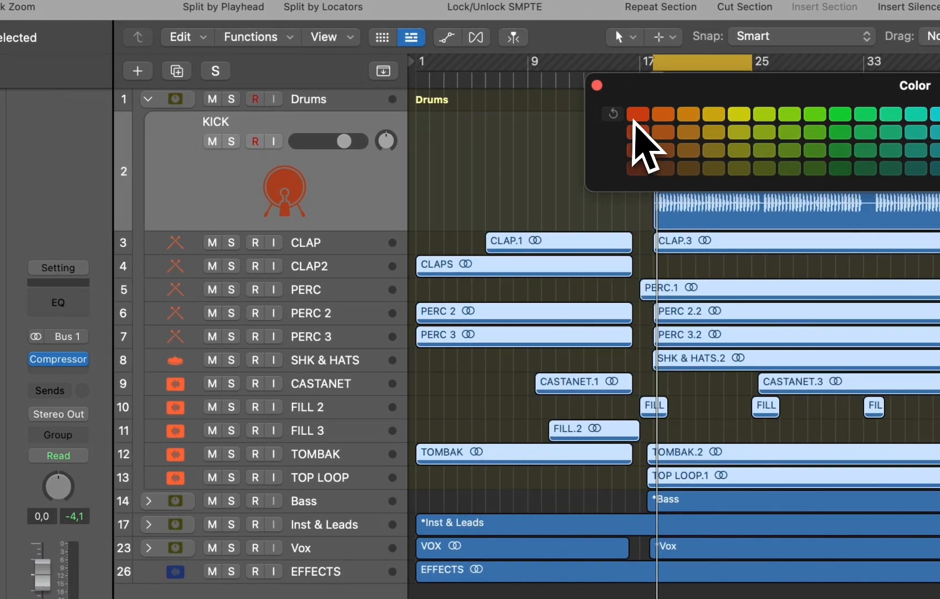
pyautogui.click(637, 116)
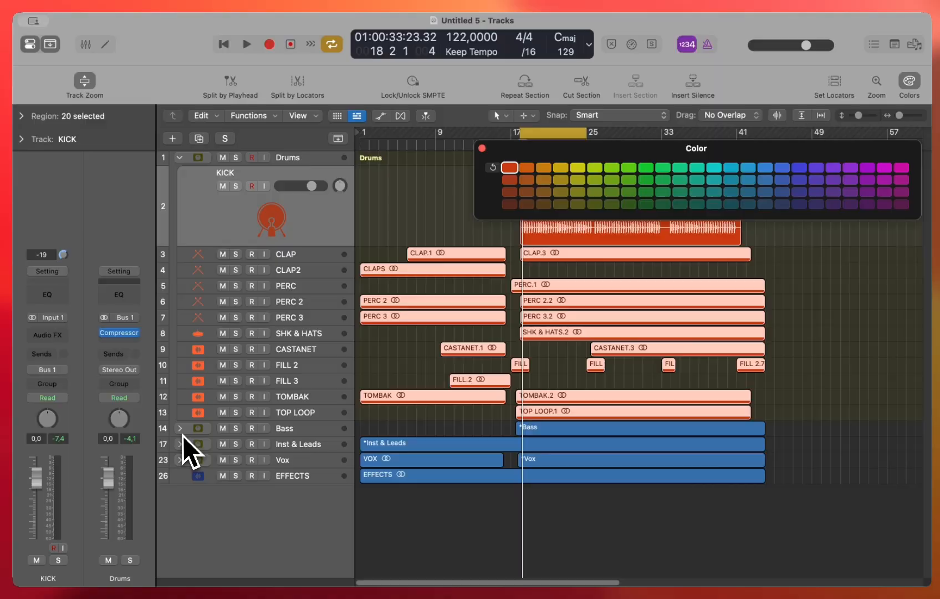
# Step: Expand the Bass stack and color the MID BASS and GROOVE BASS regions by their tracks
pyautogui.click(181, 429)
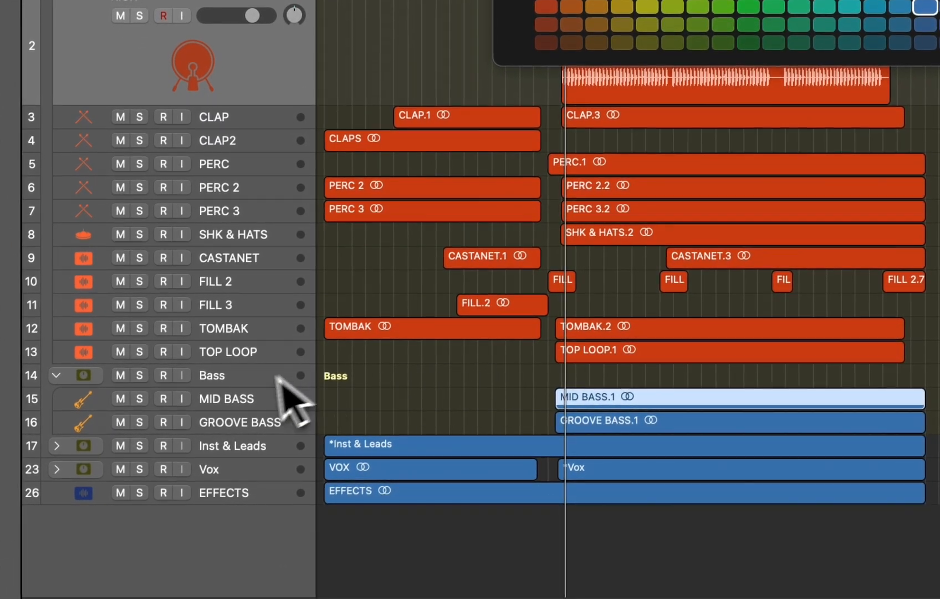
pyautogui.click(238, 398)
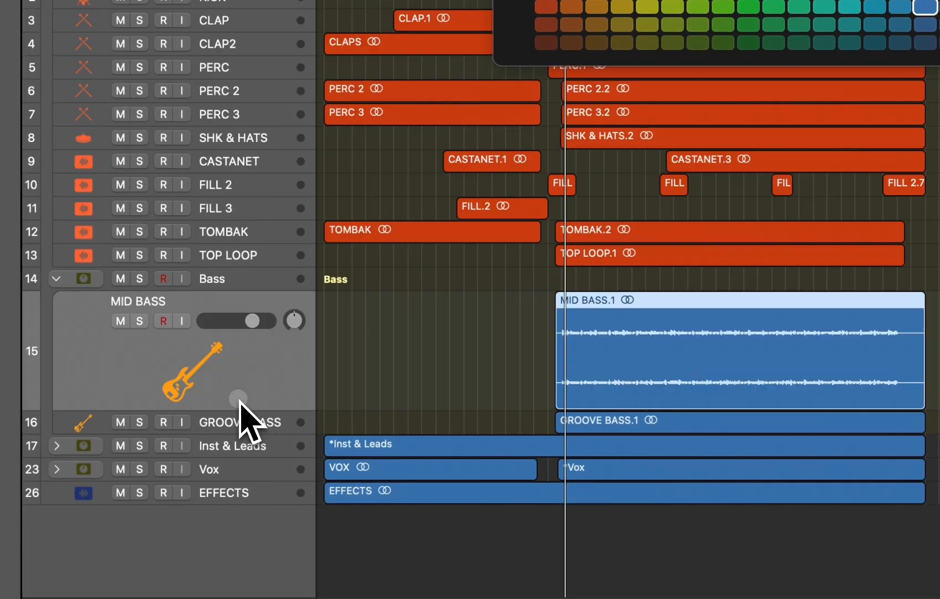
pyautogui.click(239, 423)
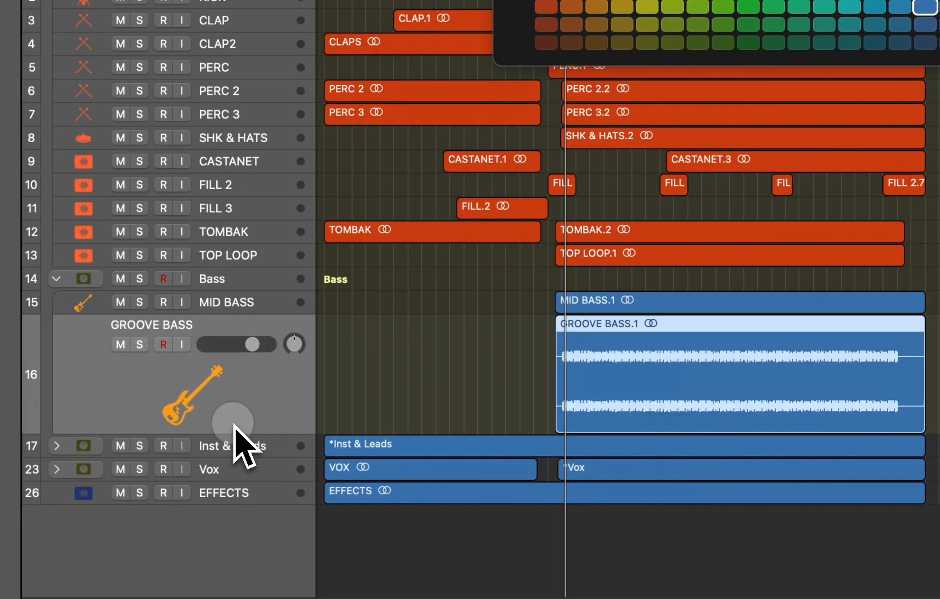
pyautogui.moveTo(485, 297); pyautogui.dragTo(675, 392)
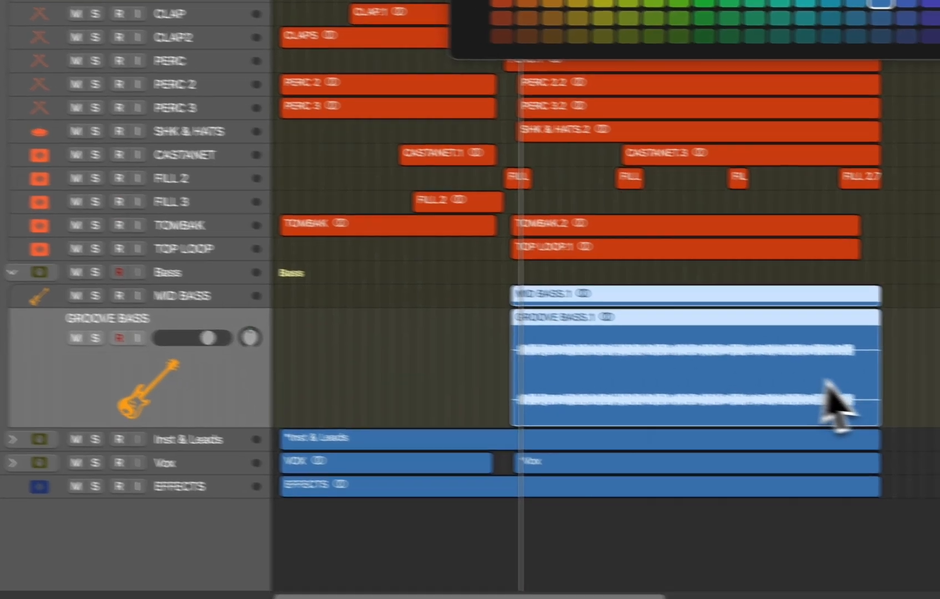
pyautogui.rightClick(845, 388)
pyautogui.moveTo(754, 357)
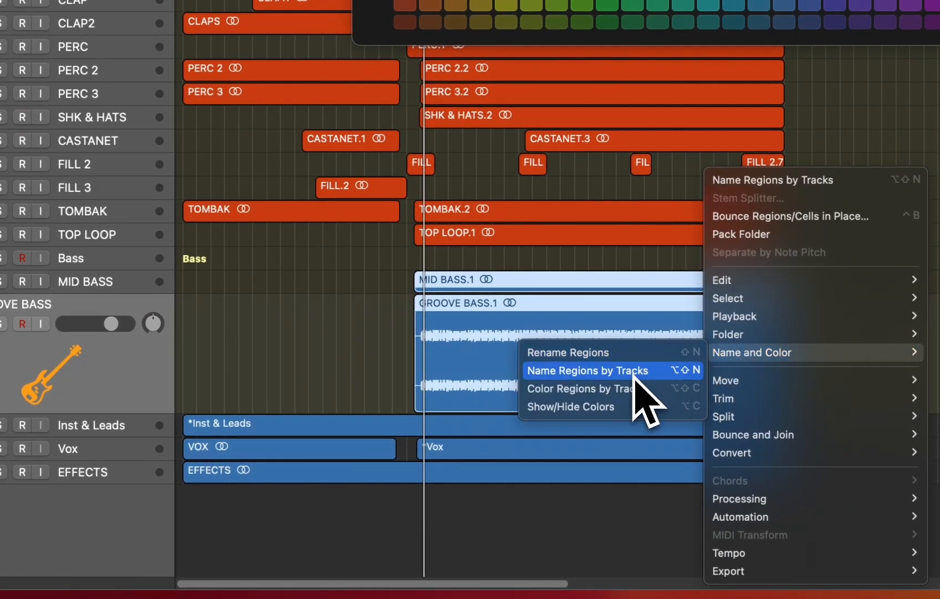
pyautogui.click(625, 388)
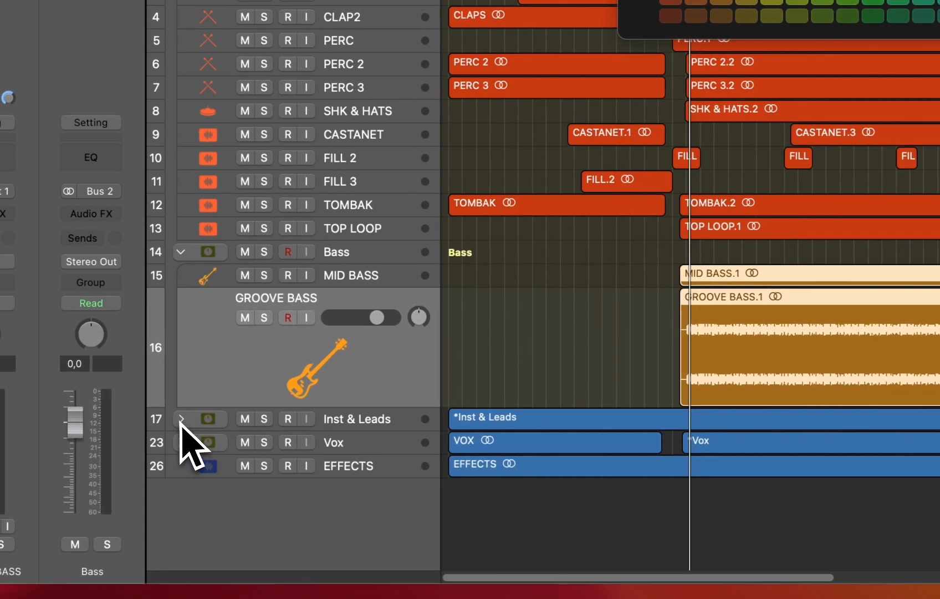
# Step: Expand the Inst & Leads stack and color all its regions from LD 1 to PAD by their tracks
pyautogui.click(183, 420)
pyautogui.scroll(-5, 244, 424)
pyautogui.moveTo(853, 352); pyautogui.dragTo(259, 404)
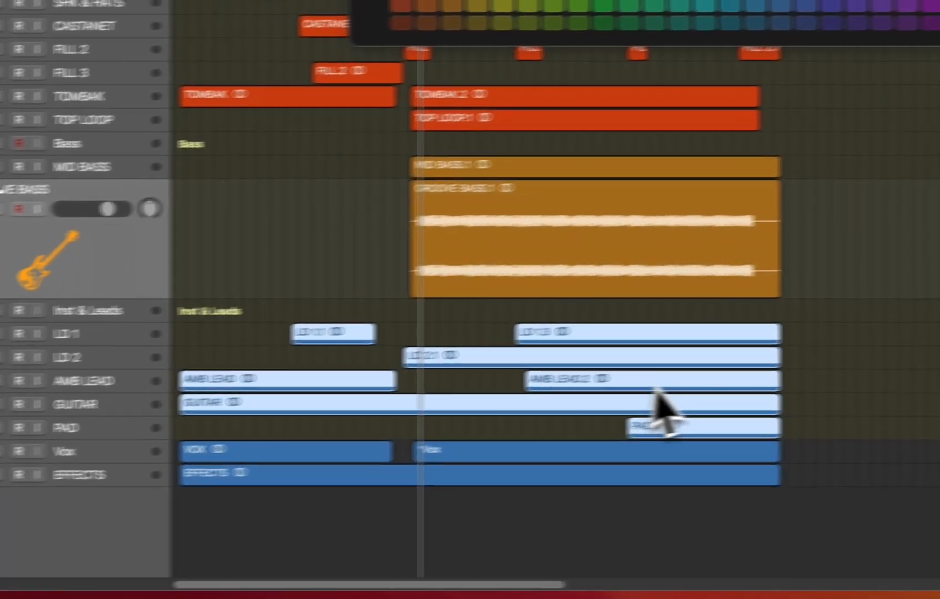
pyautogui.rightClick(704, 385)
pyautogui.moveTo(652, 365)
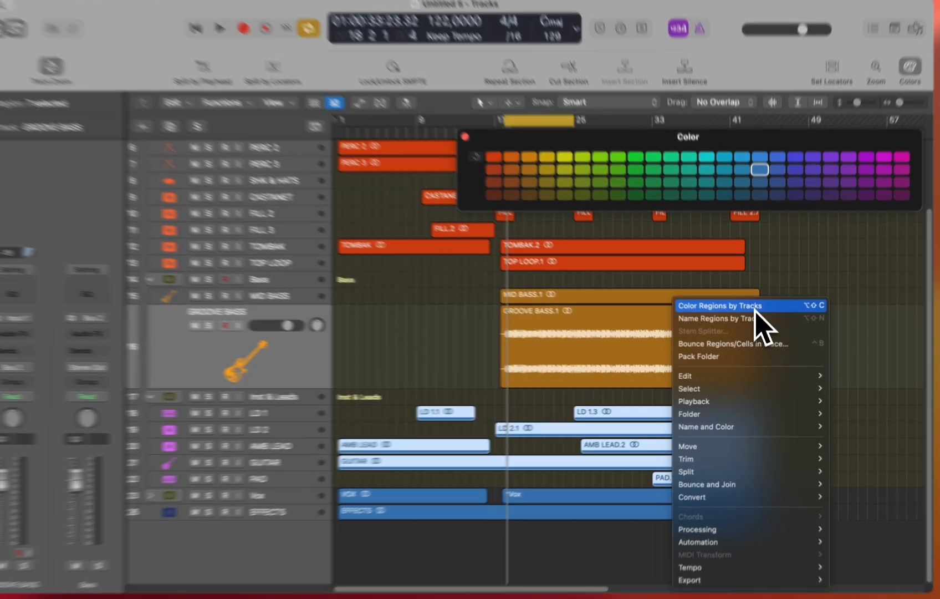
pyautogui.click(757, 311)
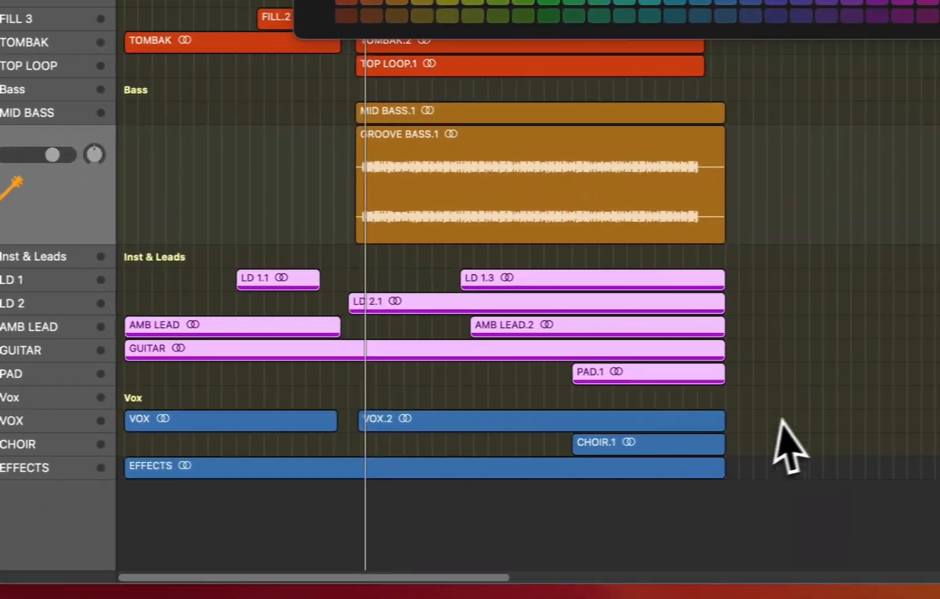
# Step: Color the VOX and CHOIR regions in the Vox stack by their tracks
pyautogui.moveTo(810, 403); pyautogui.dragTo(294, 511)
pyautogui.rightClick(447, 496)
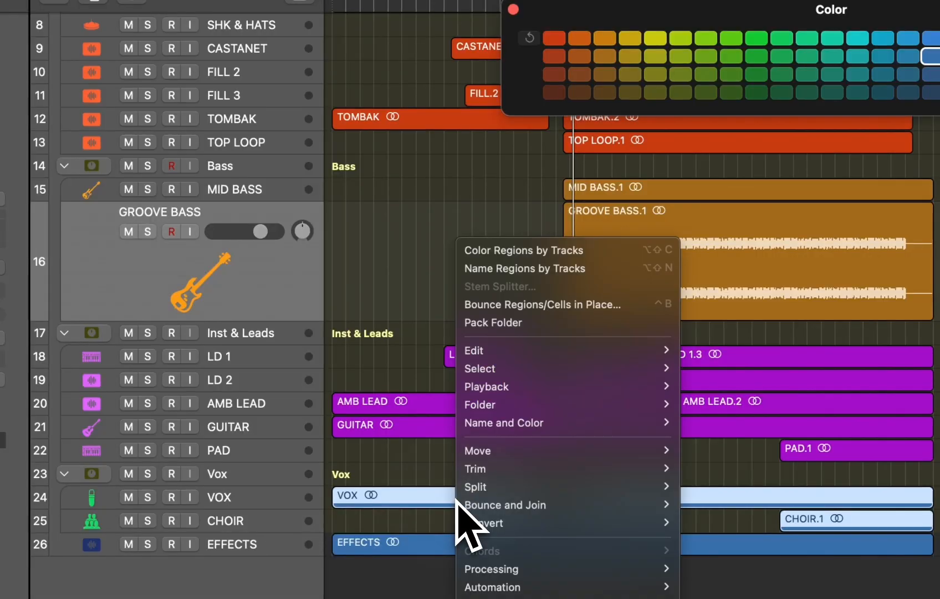
pyautogui.click(608, 251)
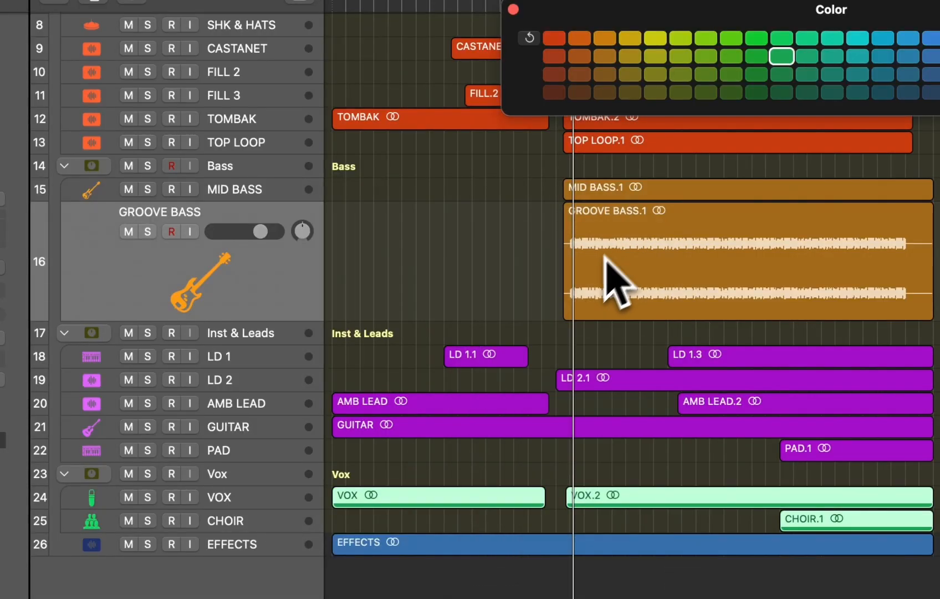
# Step: Close the color palette and fit all tracks of the arrangement in view
pyautogui.hscroll(-5, 602, 409)
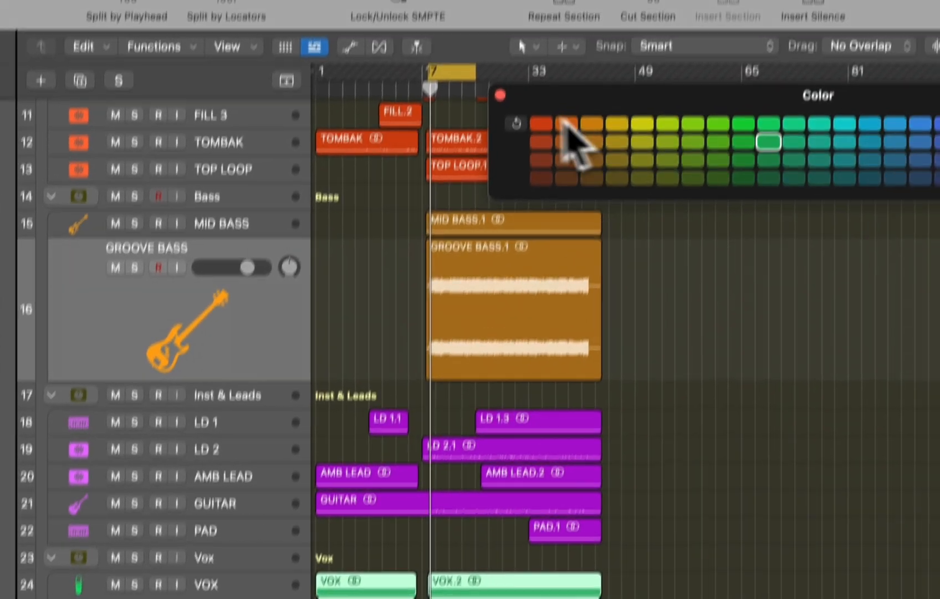
pyautogui.click(500, 95)
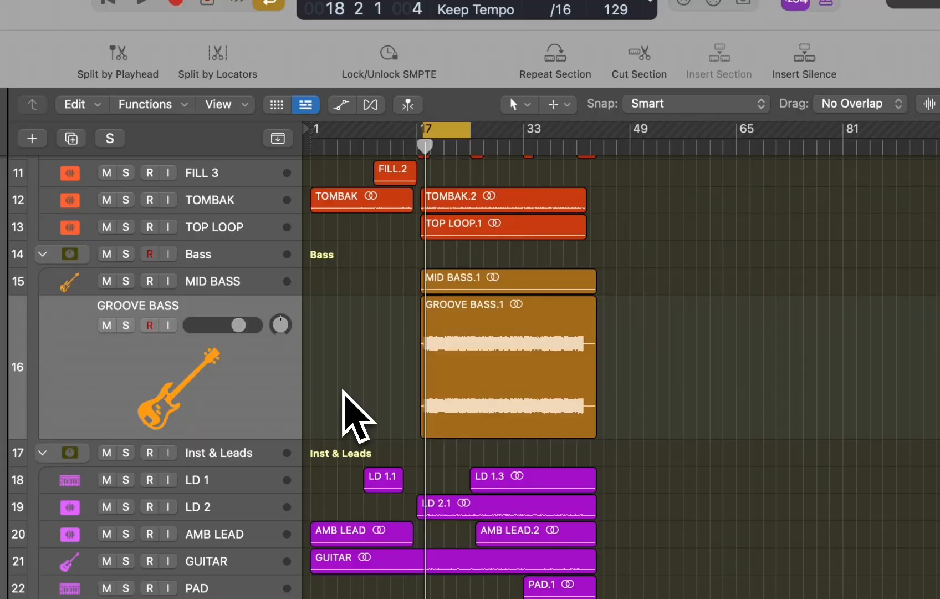
pyautogui.scroll(8, 342, 391)
pyautogui.scroll(-5, 342, 391)
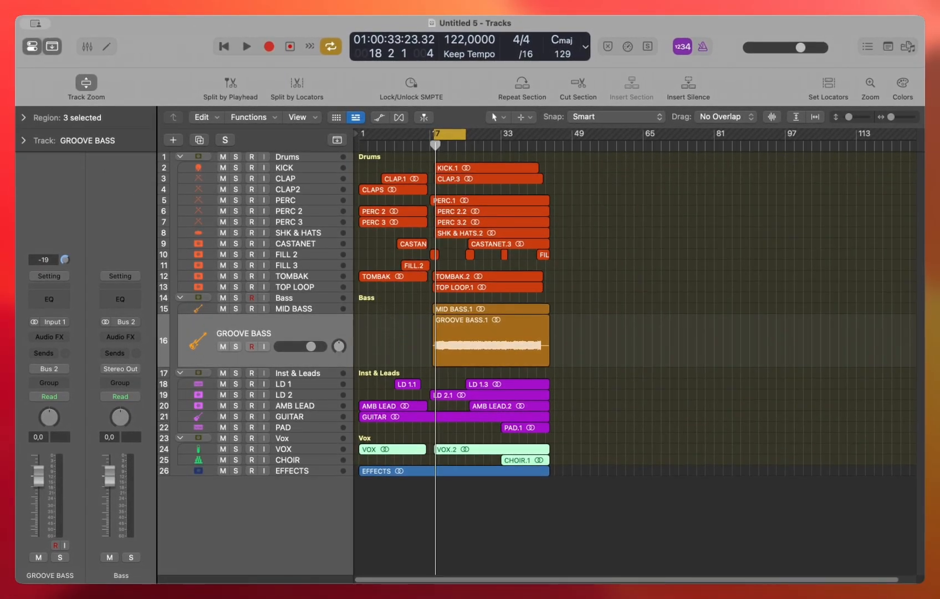
# Step: Review the color-coded tracks in the arrangement, including LD 2, PAD and PERC, and their matching channel strips in the mixer
pyautogui.scroll(8, 385, 391)
pyautogui.scroll(-10, 385, 391)
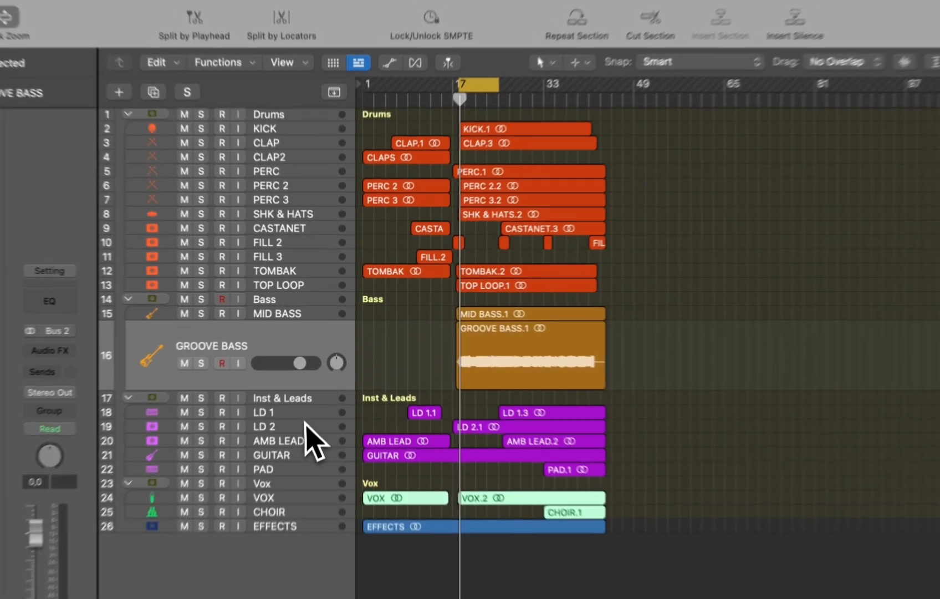
pyautogui.click(314, 394)
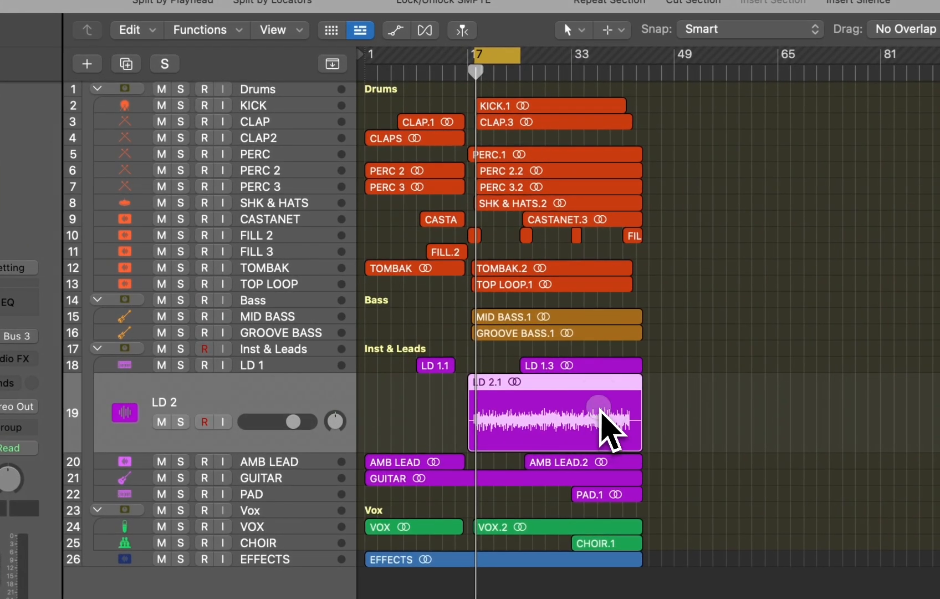
pyautogui.click(328, 493)
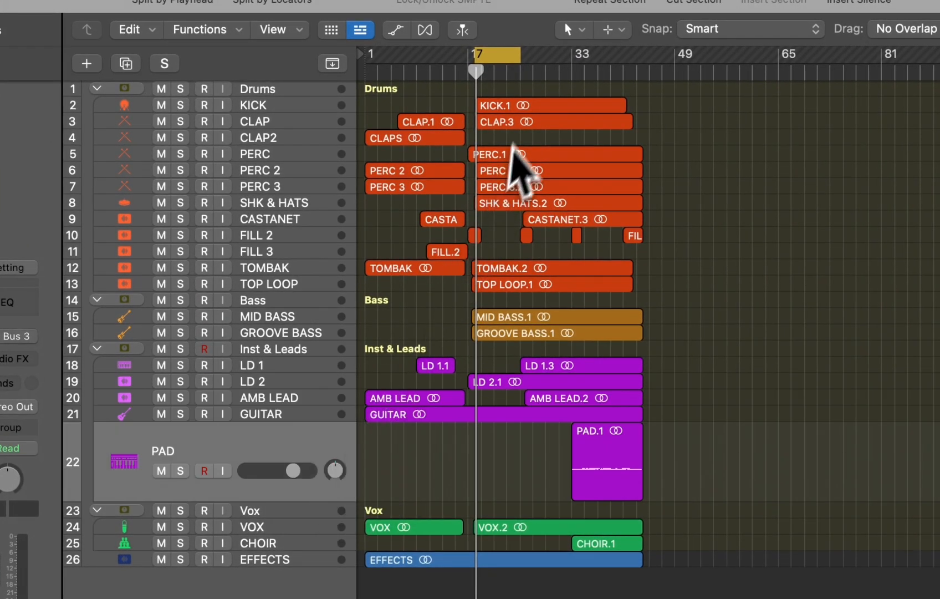
pyautogui.click(286, 158)
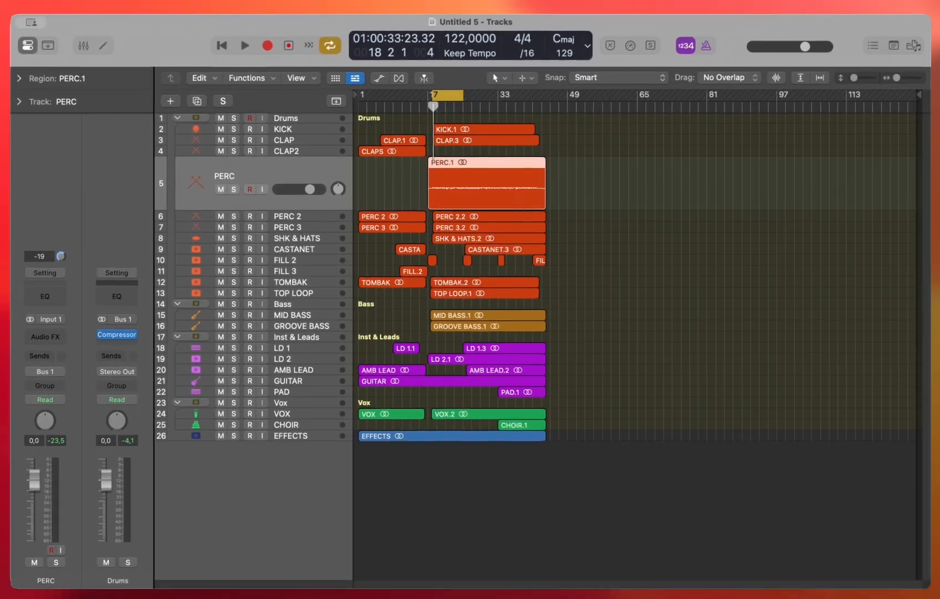
pyautogui.press('x')
pyautogui.hscroll(5, 426, 504)
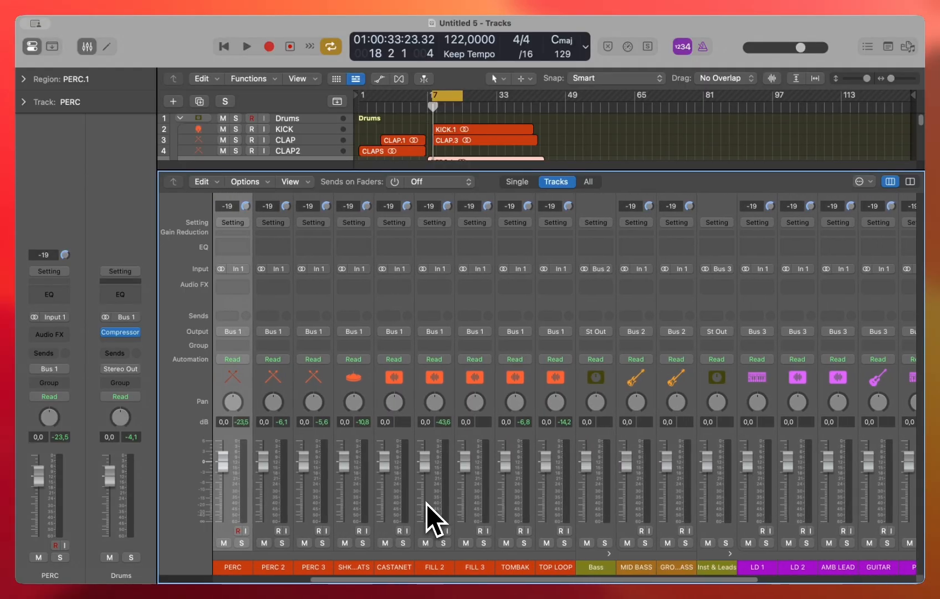
pyautogui.hscroll(4, 426, 503)
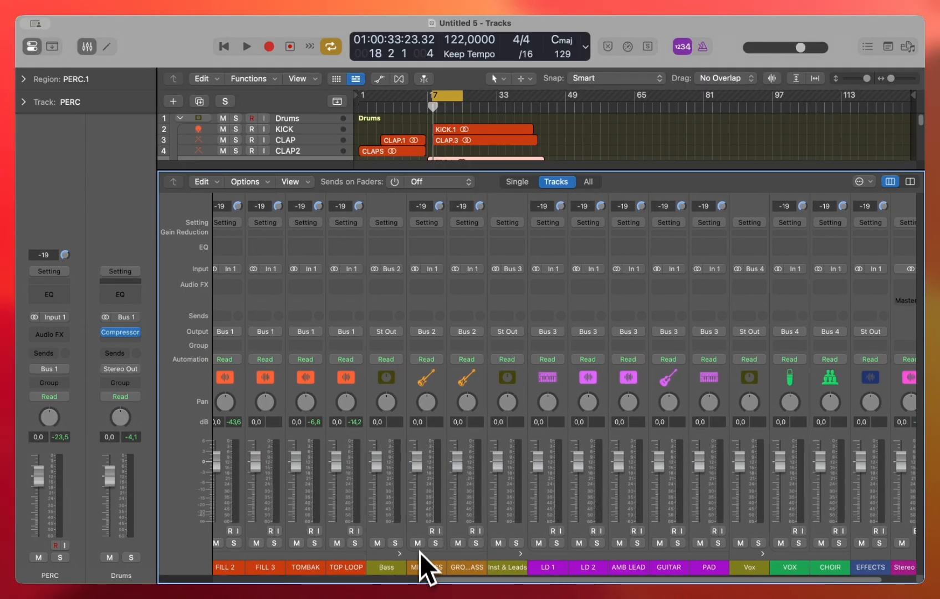
pyautogui.hscroll(2, 477, 565)
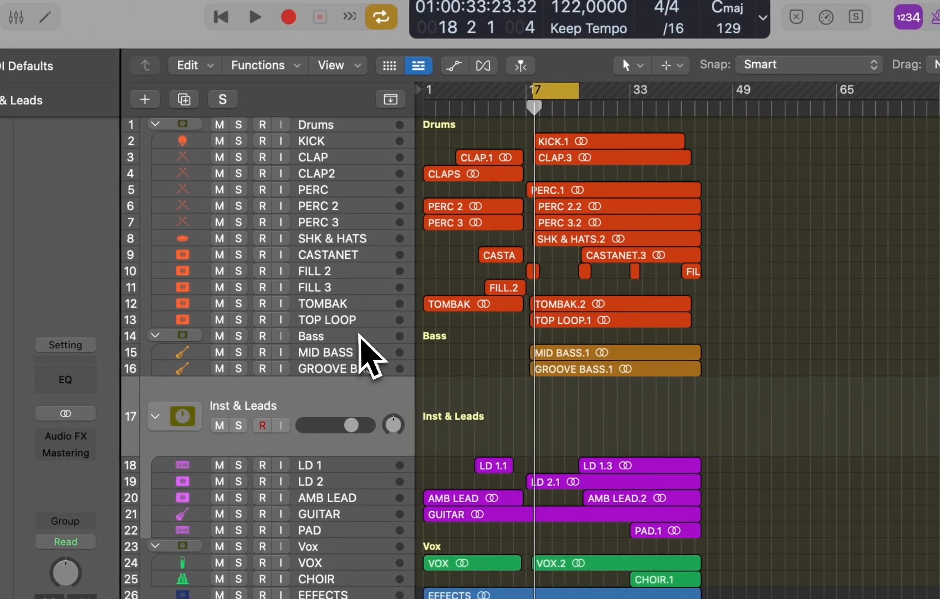
# Step: Select the Drums stack and inspect its channel strip, Bus 10 send and the RVB return in the mixer
pyautogui.click(89, 334)
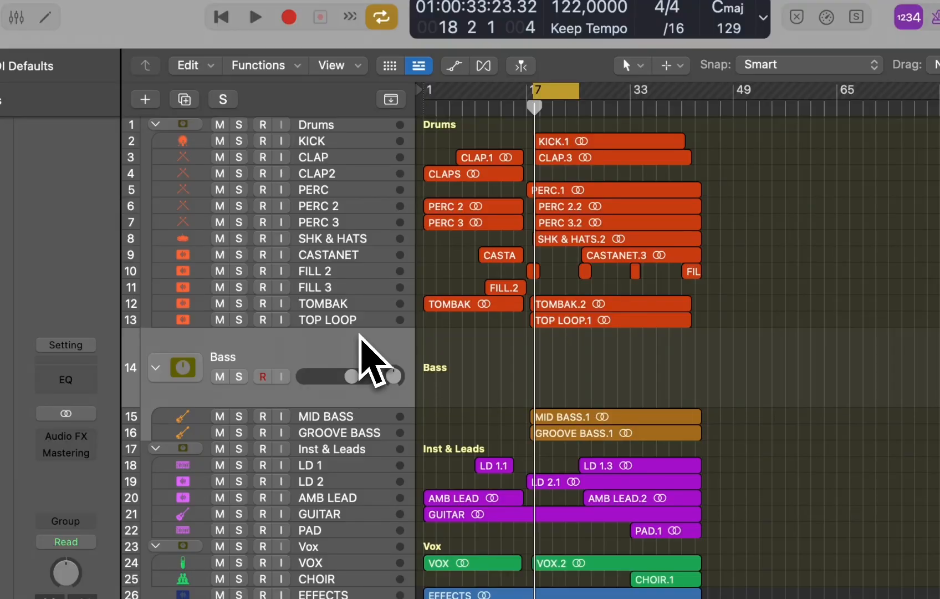
pyautogui.click(347, 124)
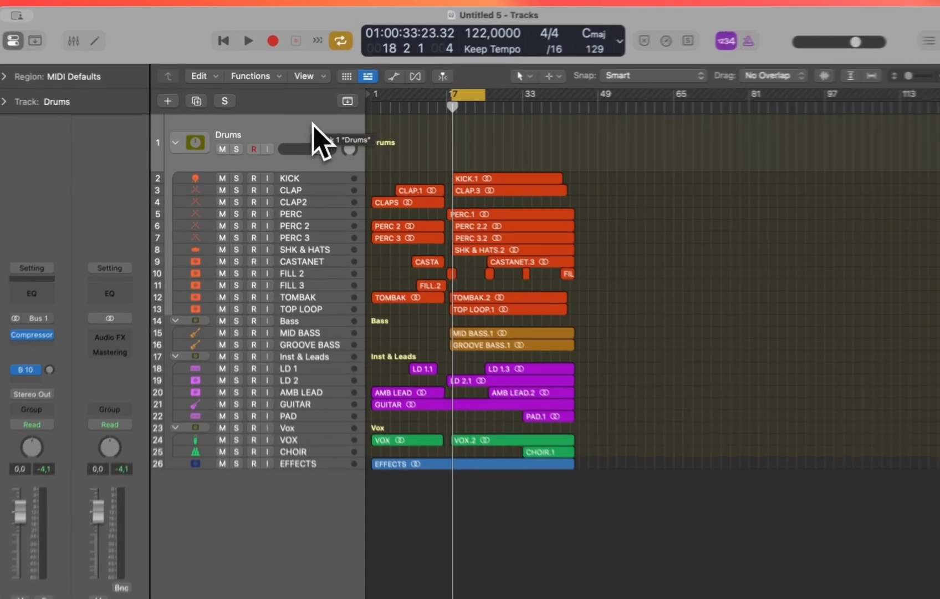
pyautogui.press('x')
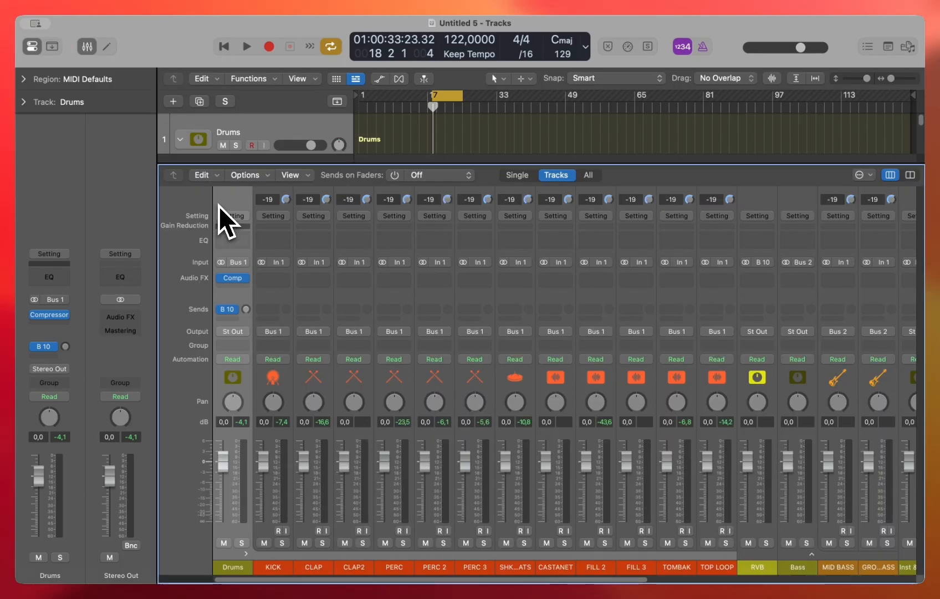
pyautogui.press('x')
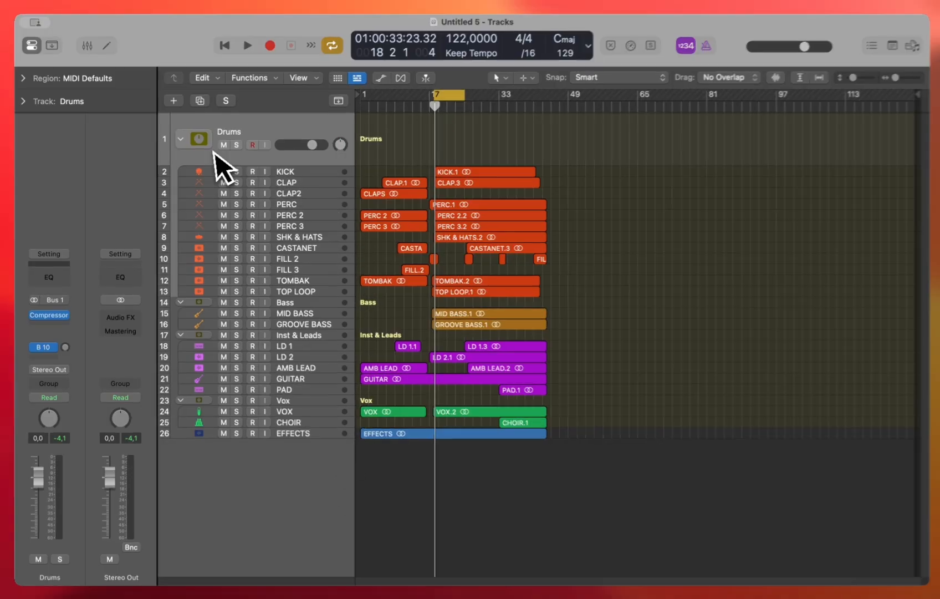
# Step: Collapse the Drums, Bass, Inst & Leads and Vox stacks in the arrangement
pyautogui.click(181, 140)
pyautogui.click(180, 171)
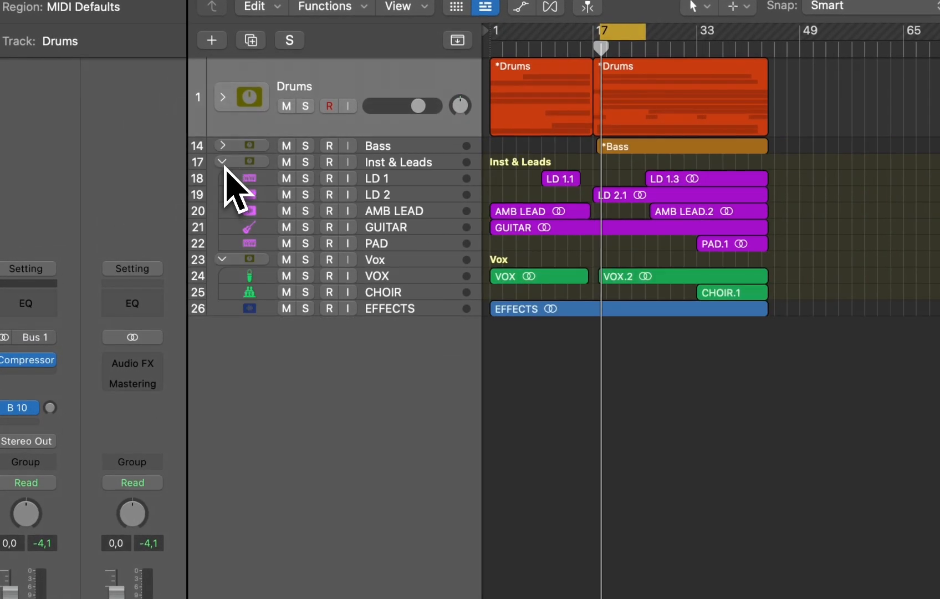
pyautogui.click(221, 162)
pyautogui.click(222, 178)
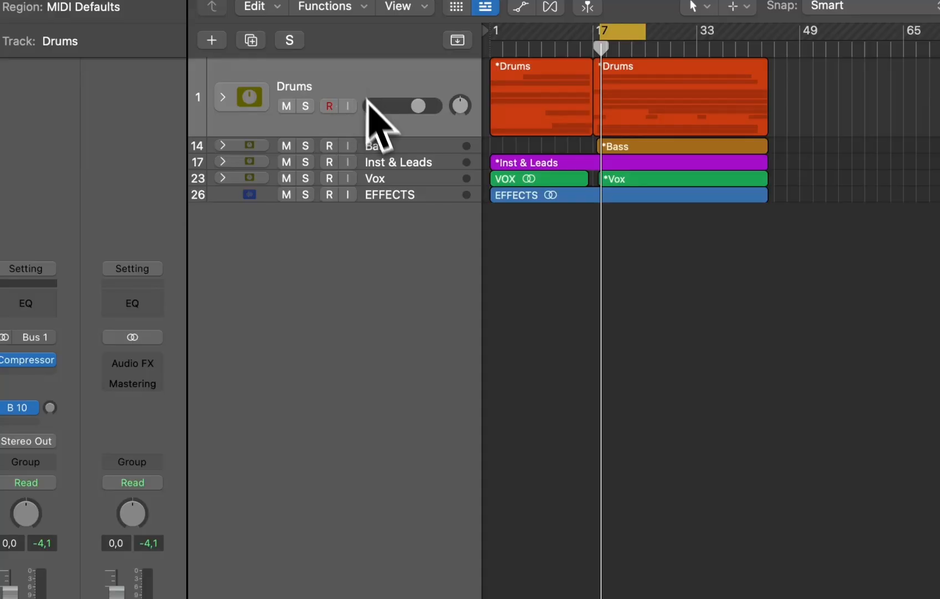
# Step: Select everything from the Drums stack to the EFFECTS track and route all their outputs to Bus 30
pyautogui.click(400, 195)
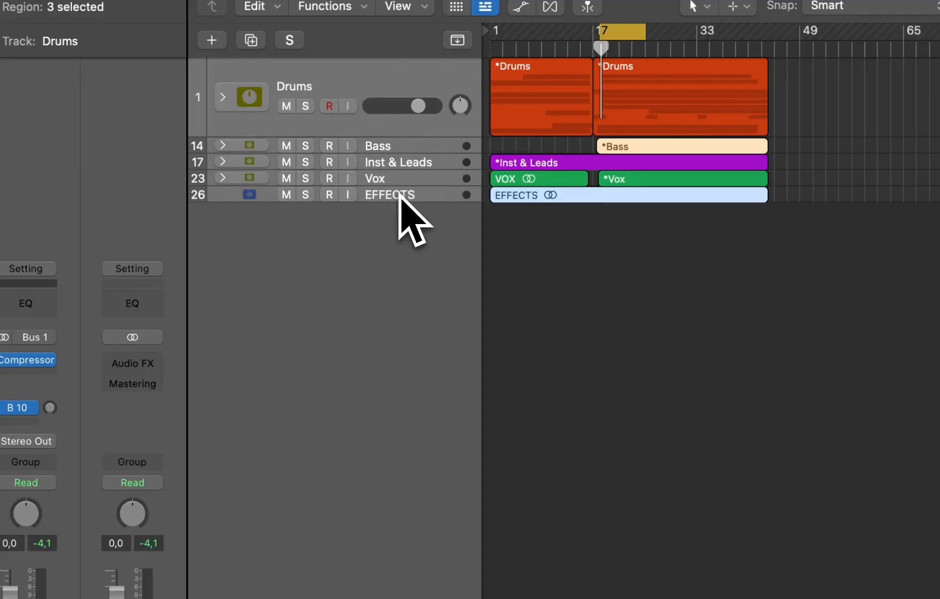
pyautogui.press('x')
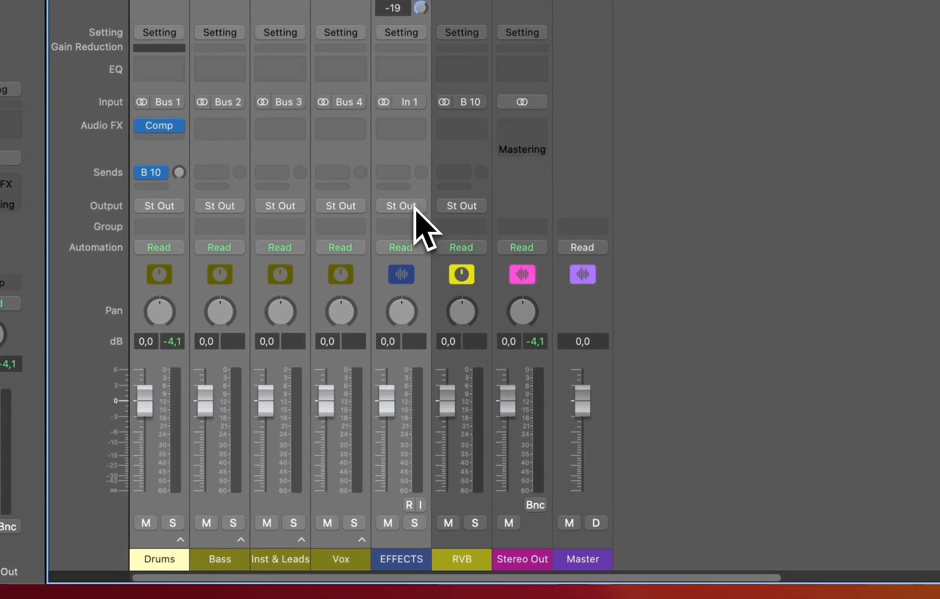
pyautogui.click(414, 206)
pyautogui.moveTo(483, 311)
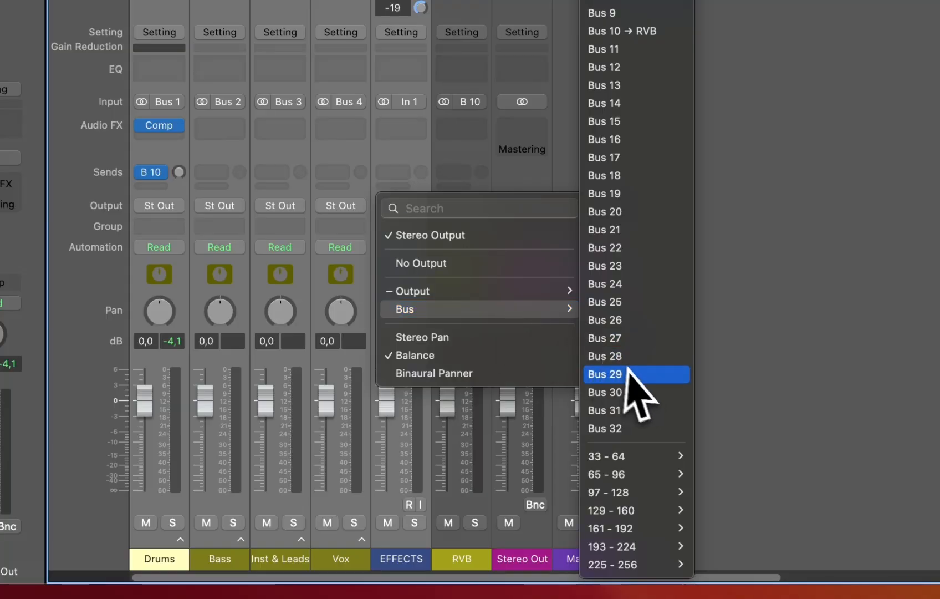
pyautogui.click(632, 392)
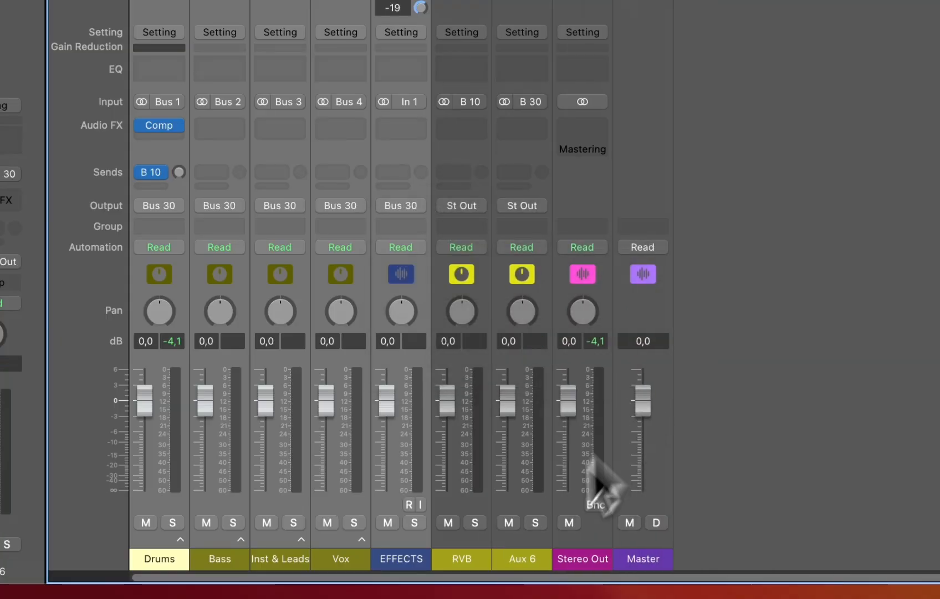
# Step: Rename the new aux channel strip fed by Bus 30 as Pre Master
pyautogui.click(522, 564)
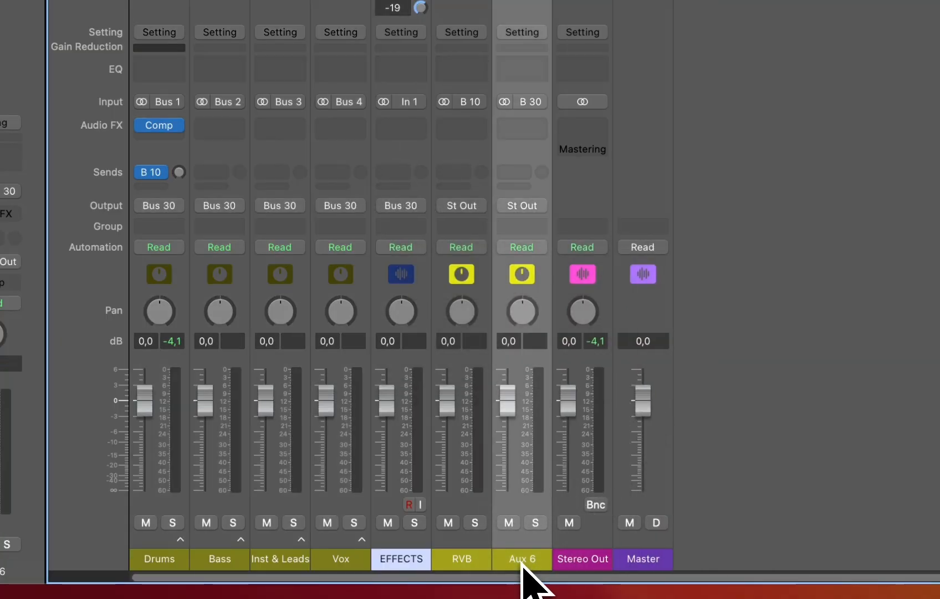
pyautogui.rightClick(523, 563)
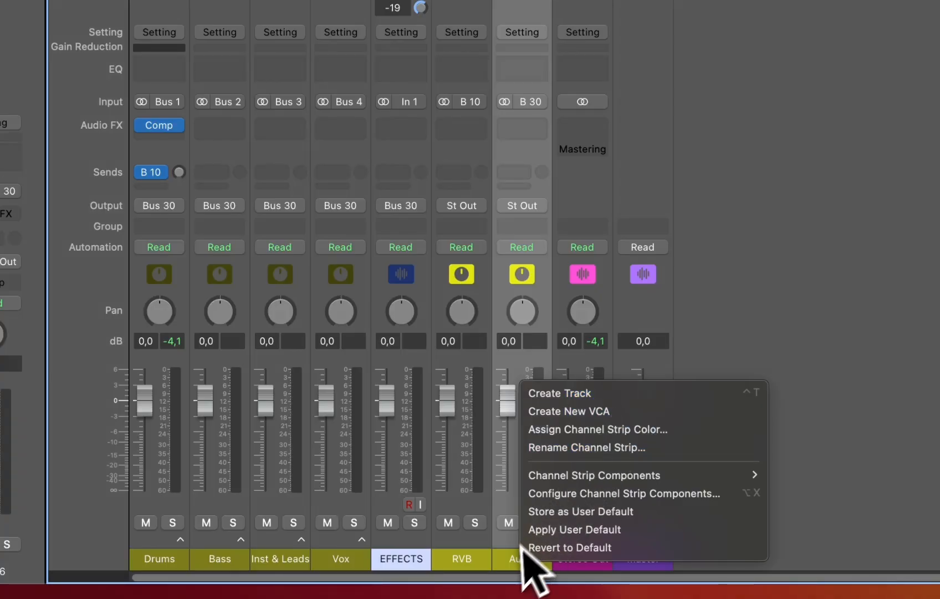
pyautogui.click(522, 554)
pyautogui.doubleClick(524, 559)
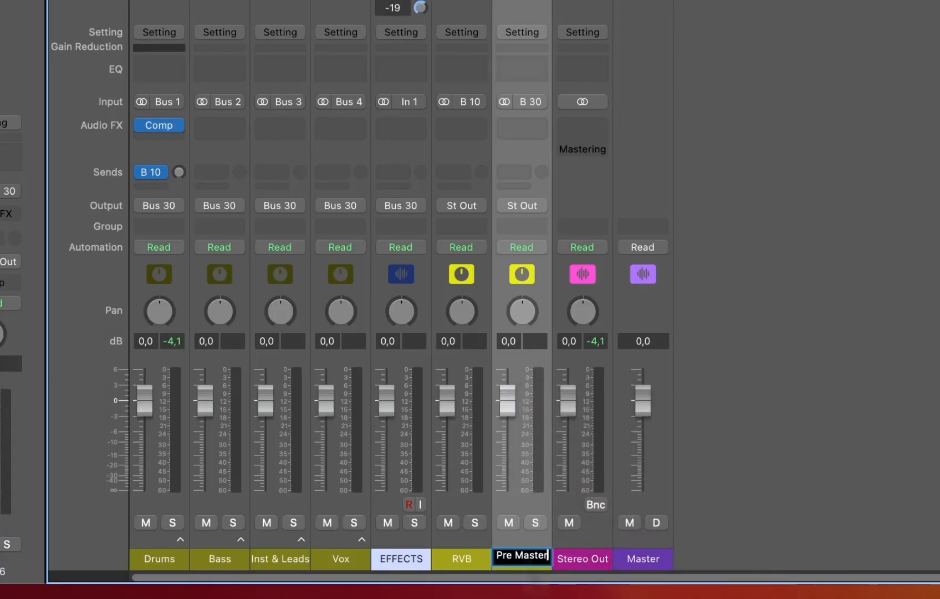
pyautogui.press('Return')
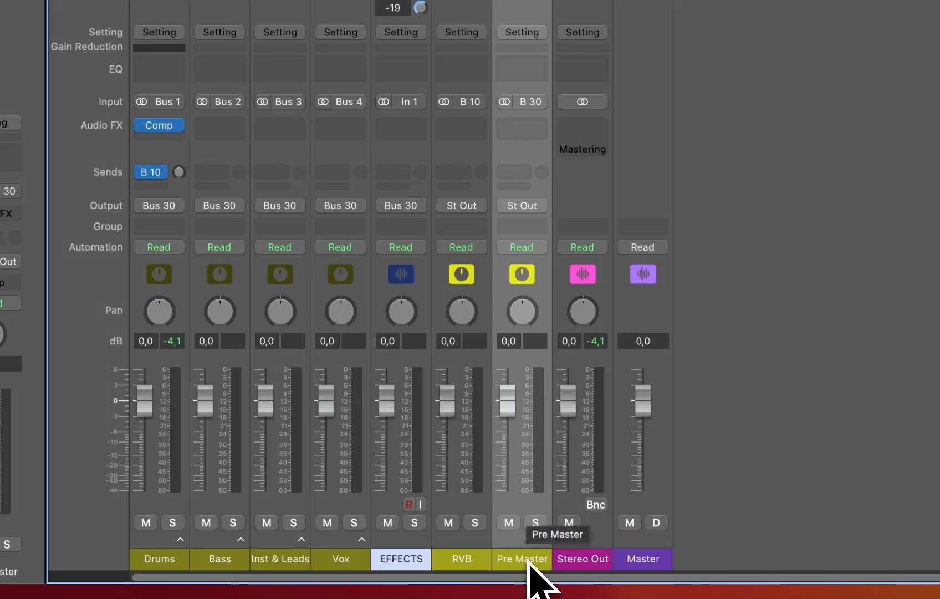
# Step: Create an arrangement track for the Pre Master channel strip
pyautogui.press('x')
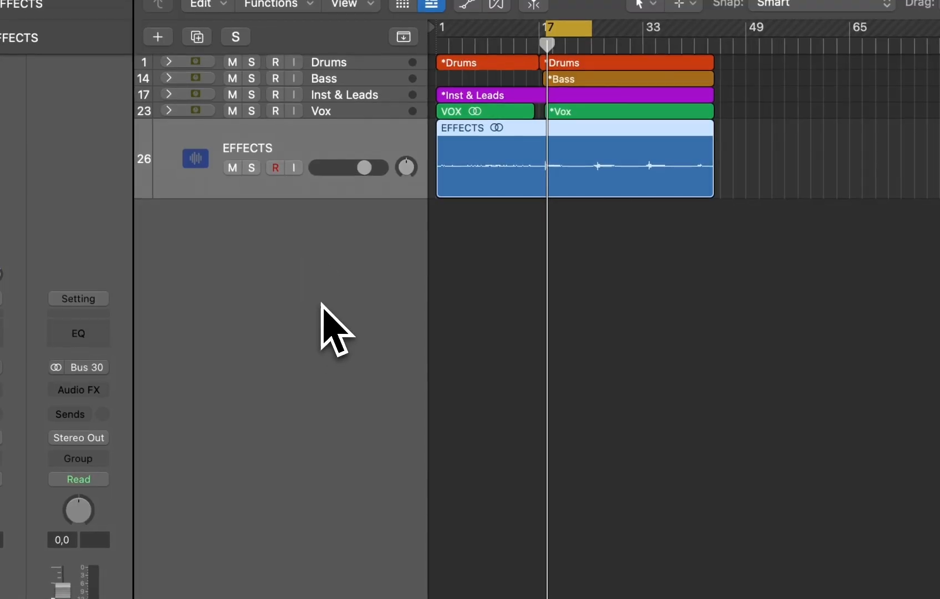
pyautogui.press('x')
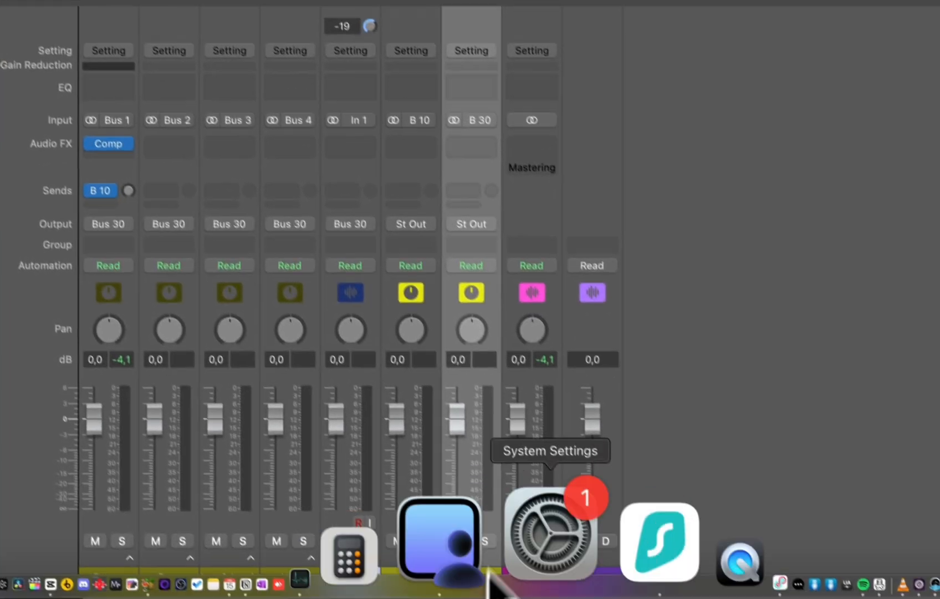
pyautogui.rightClick(480, 579)
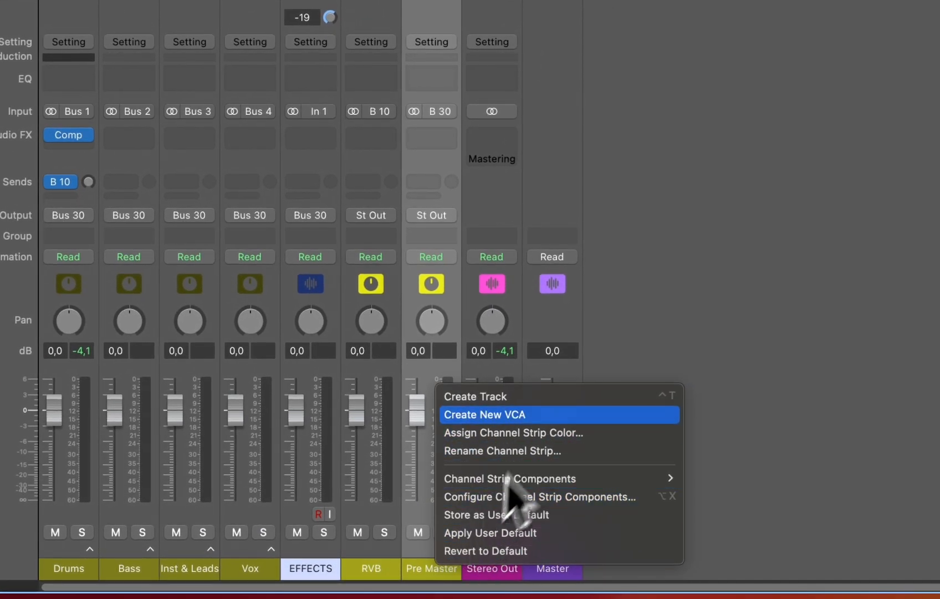
pyautogui.click(565, 396)
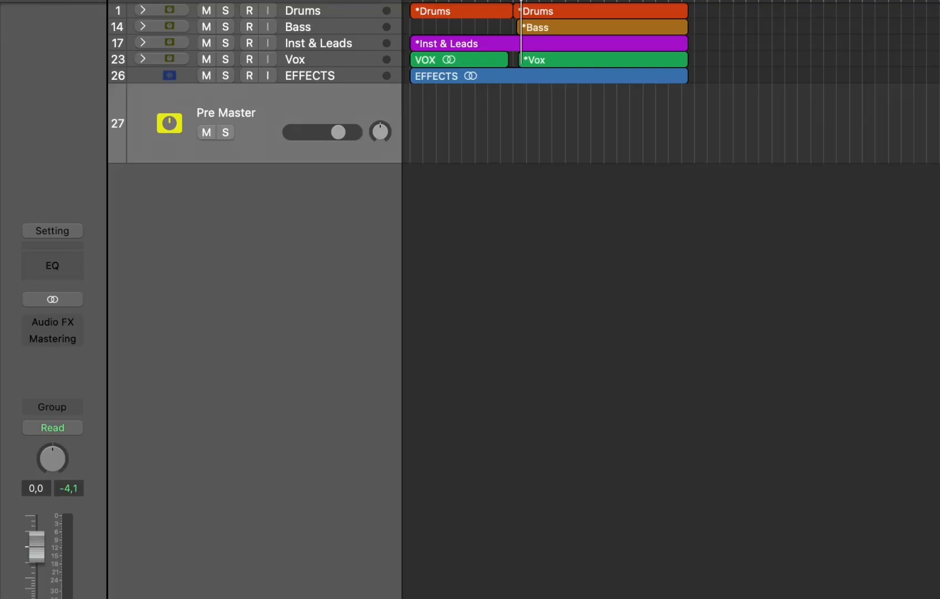
# Step: Create an arrangement track for the RVB channel strip, then close the mixer and select that track
pyautogui.press('x')
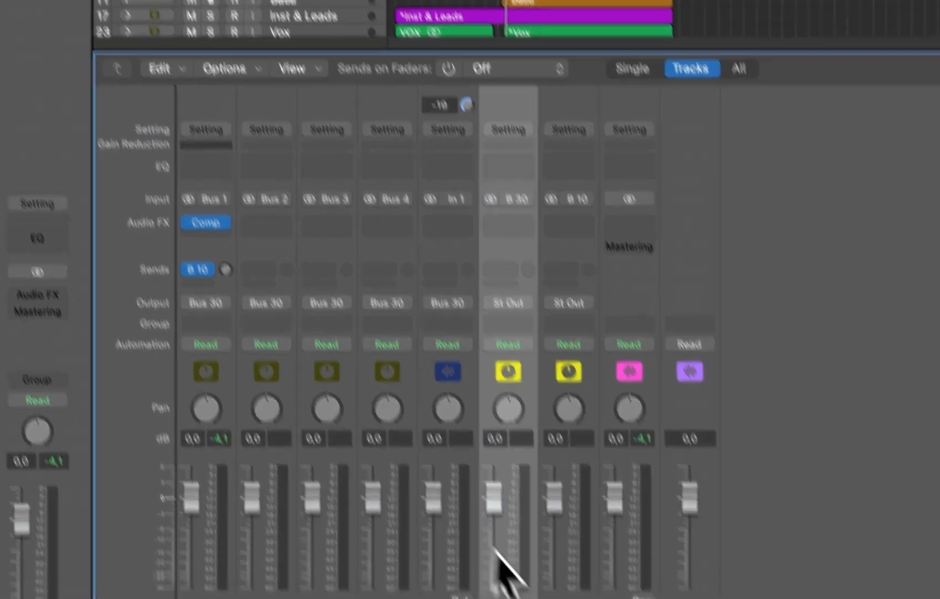
pyautogui.click(525, 572)
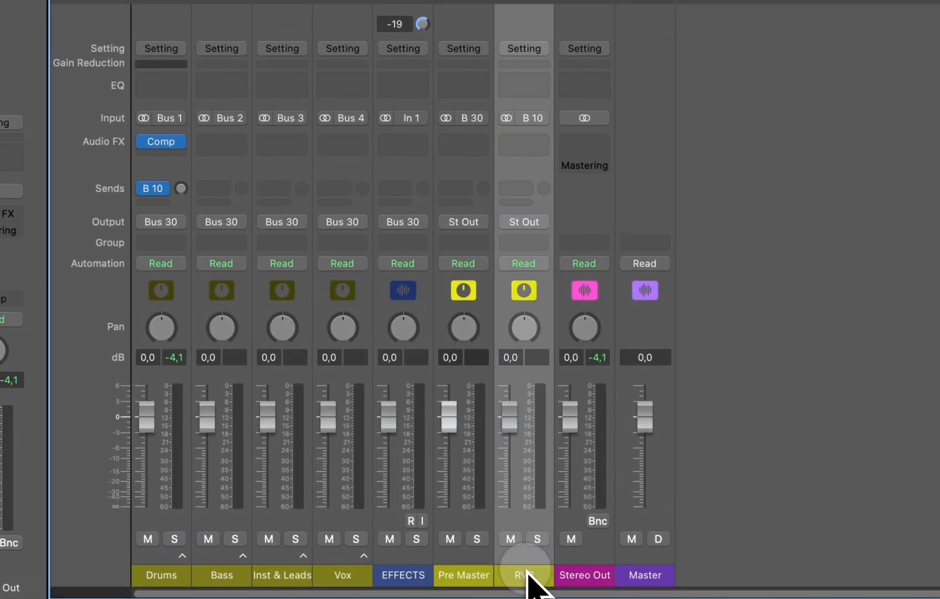
pyautogui.press('x')
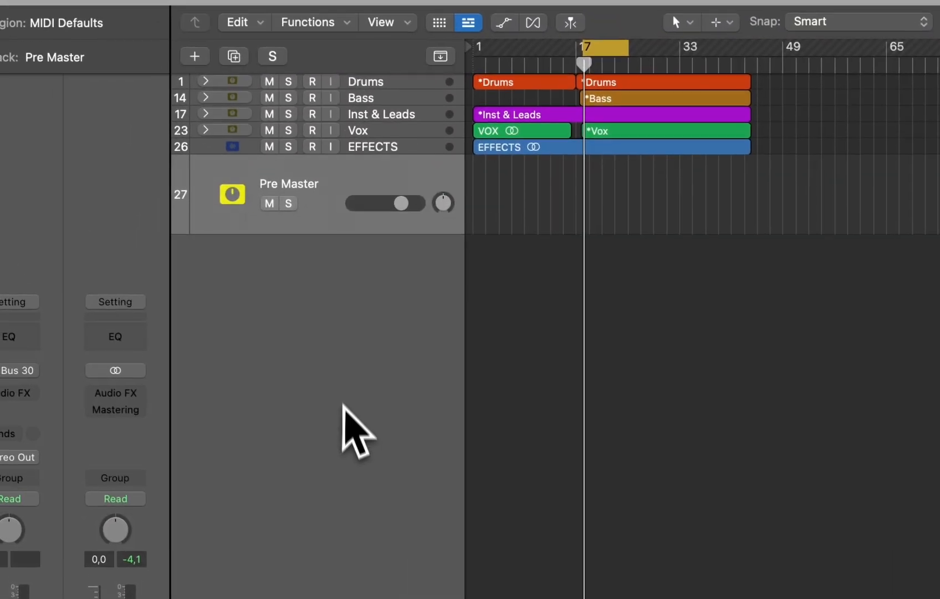
pyautogui.press('x')
pyautogui.rightClick(493, 561)
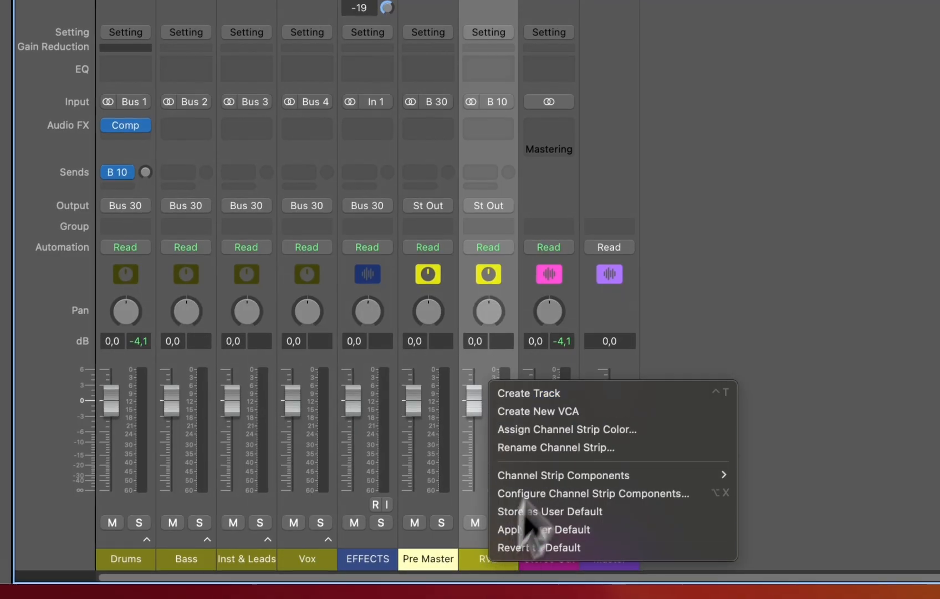
pyautogui.click(577, 391)
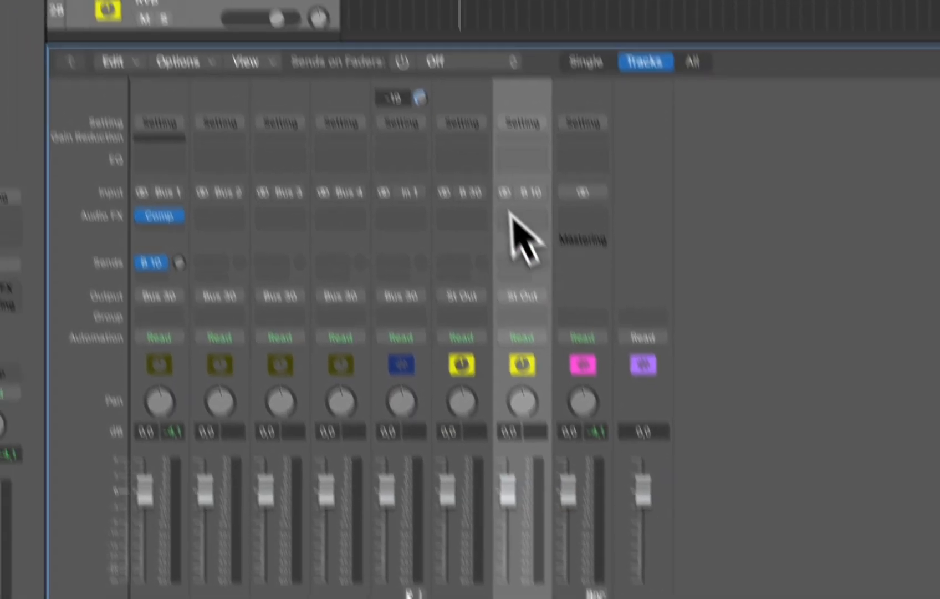
pyautogui.press('x')
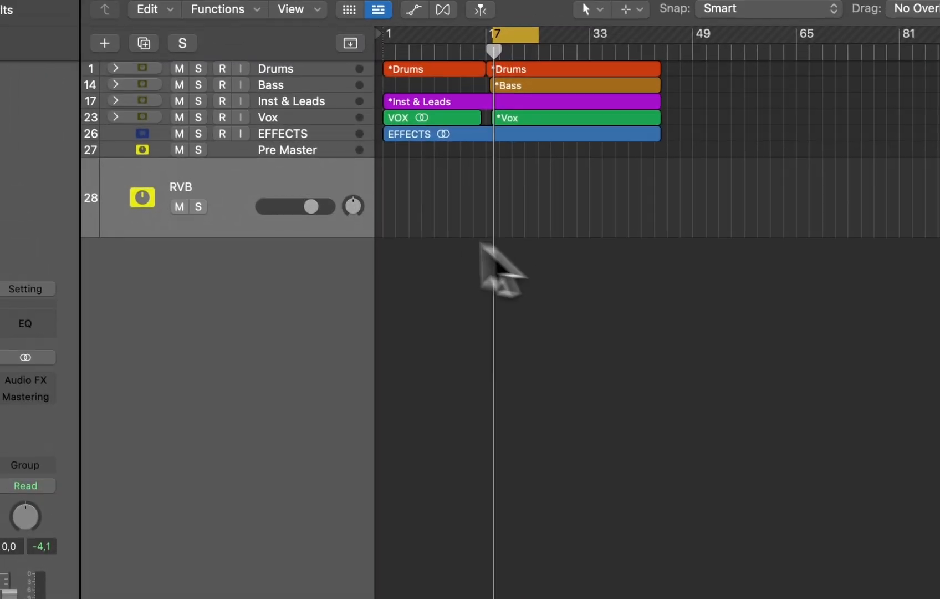
pyautogui.click(272, 196)
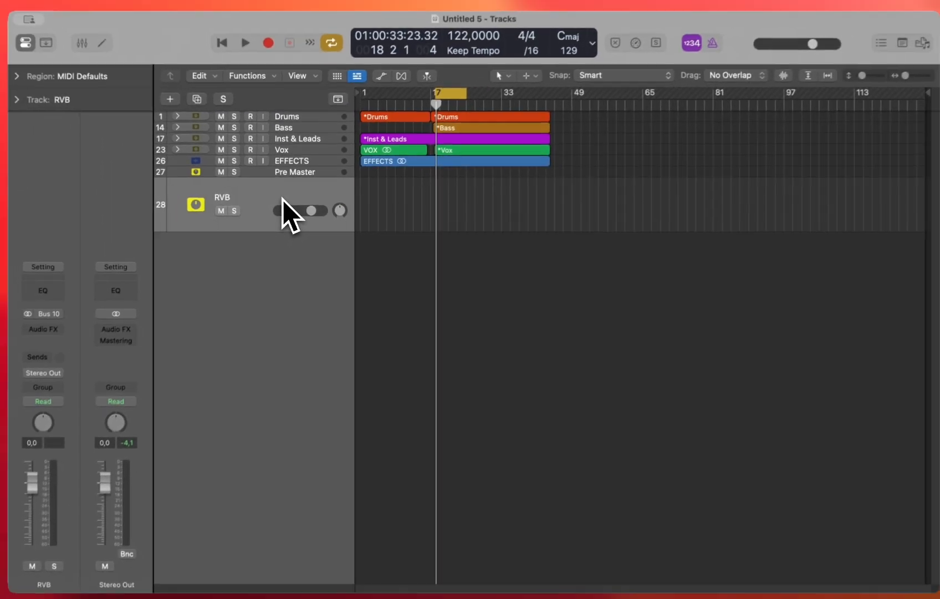
# Step: Zoom the arrangement to view the collapsed stacks together with the EFFECTS, Pre Master and RVB tracks
pyautogui.moveTo(599, 164); pyautogui.dragTo(482, 122)
pyautogui.moveTo(541, 141); pyautogui.dragTo(346, 270)
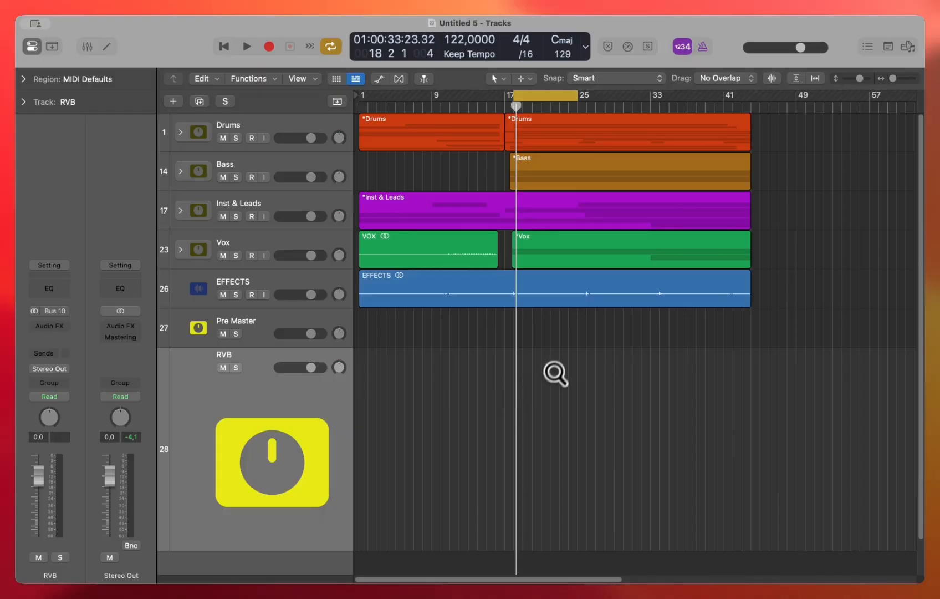
pyautogui.keyDown('ctrl'); pyautogui.keyDown('alt'); pyautogui.click(503, 379); pyautogui.keyUp('alt'); pyautogui.keyUp('ctrl')
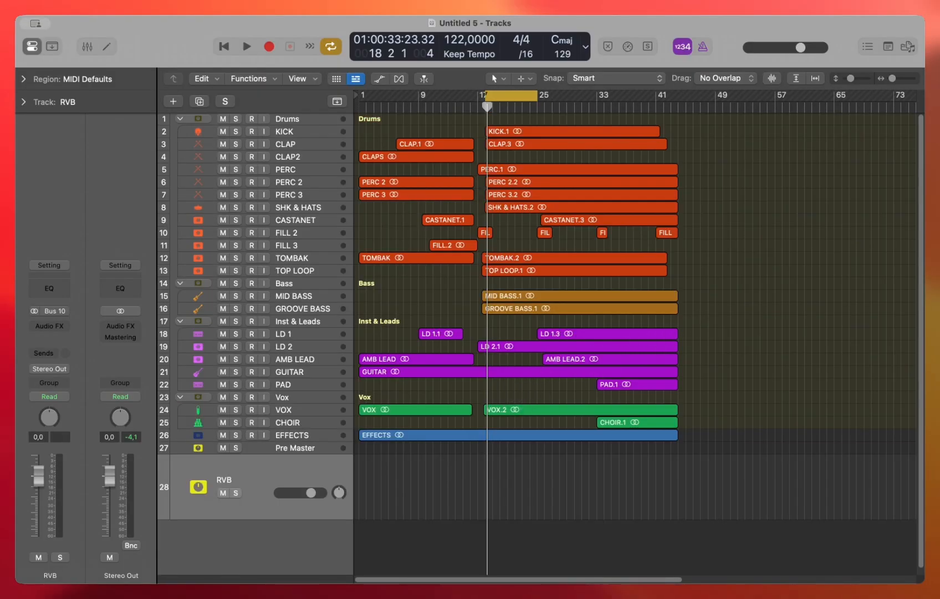